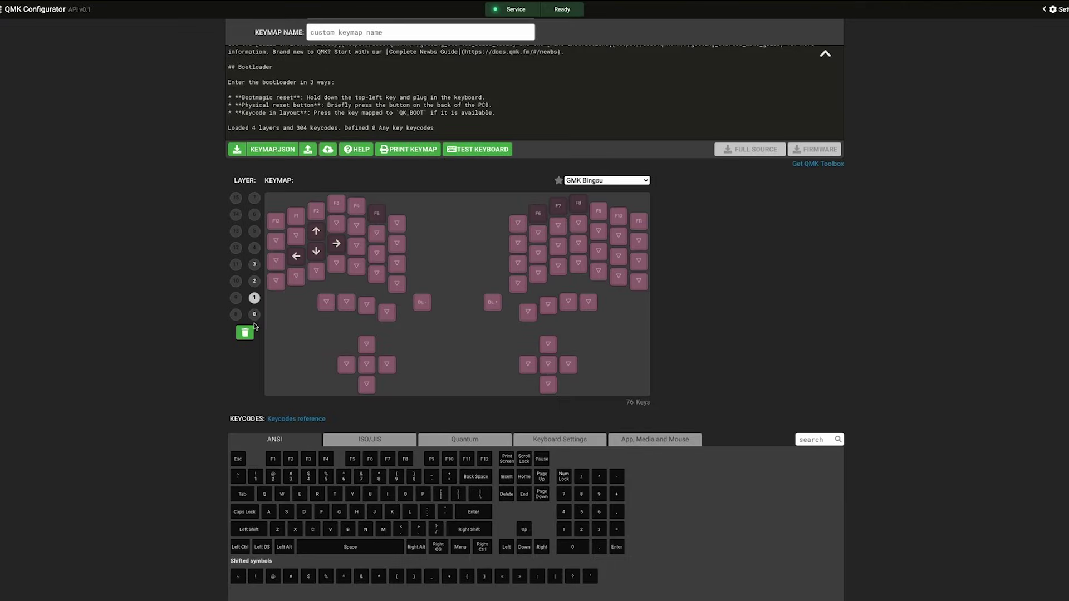
# - View keymap layers 1 and 2 of the split keyboard in QMK Configurator
pyautogui.click(254, 299)
pyautogui.click(254, 299)
pyautogui.click(254, 282)
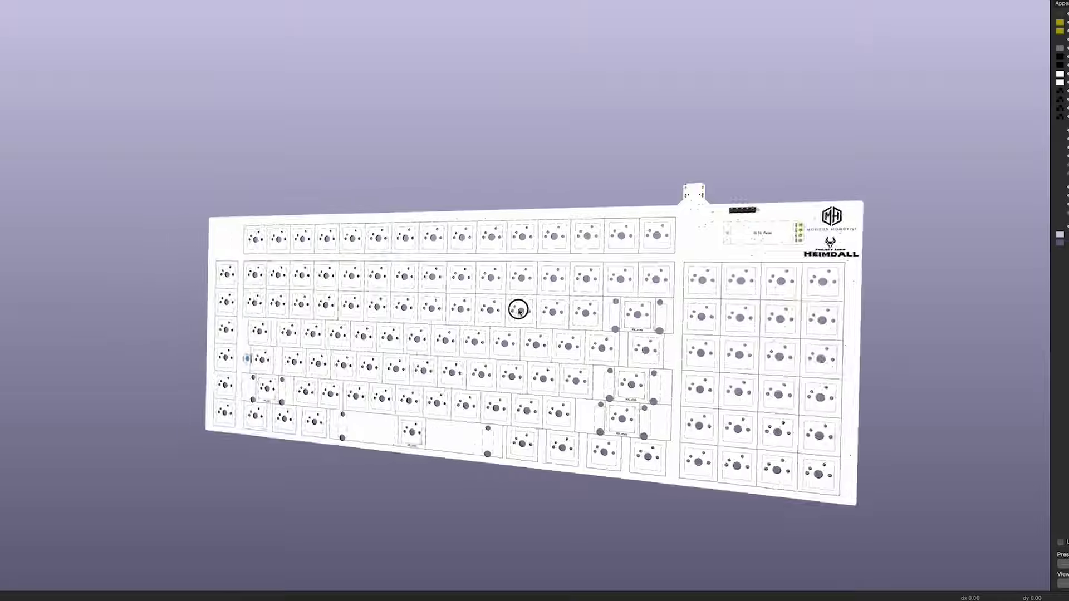
pyautogui.moveTo(516, 308); pyautogui.dragTo(589, 310)
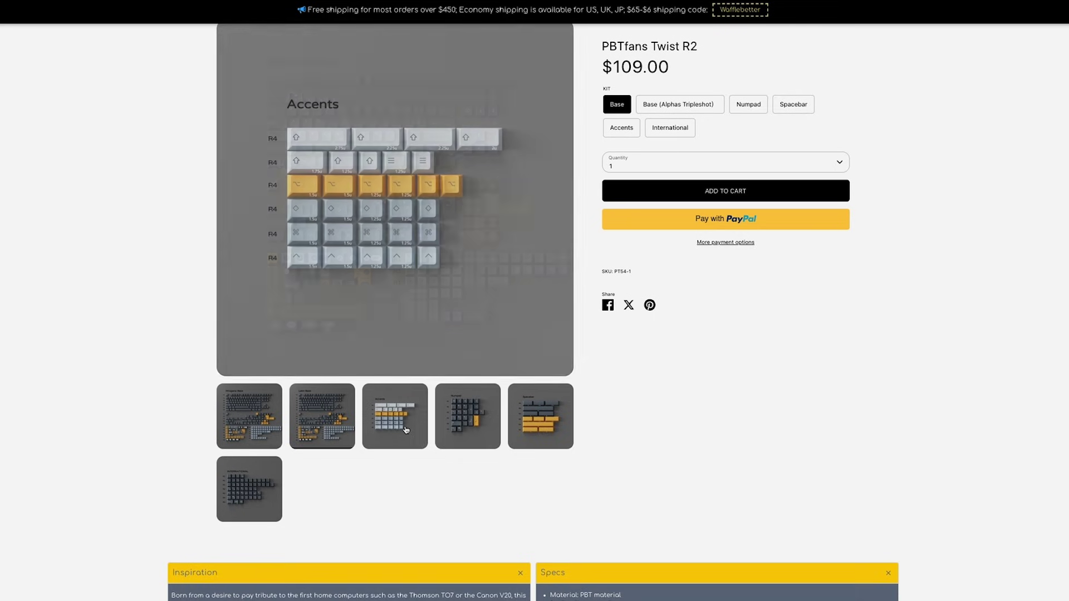
# - Switch to the PBTfans Twist R2 product page and view the image of its numpad kit
pyautogui.scroll(2, 535, 311)
pyautogui.click(458, 492)
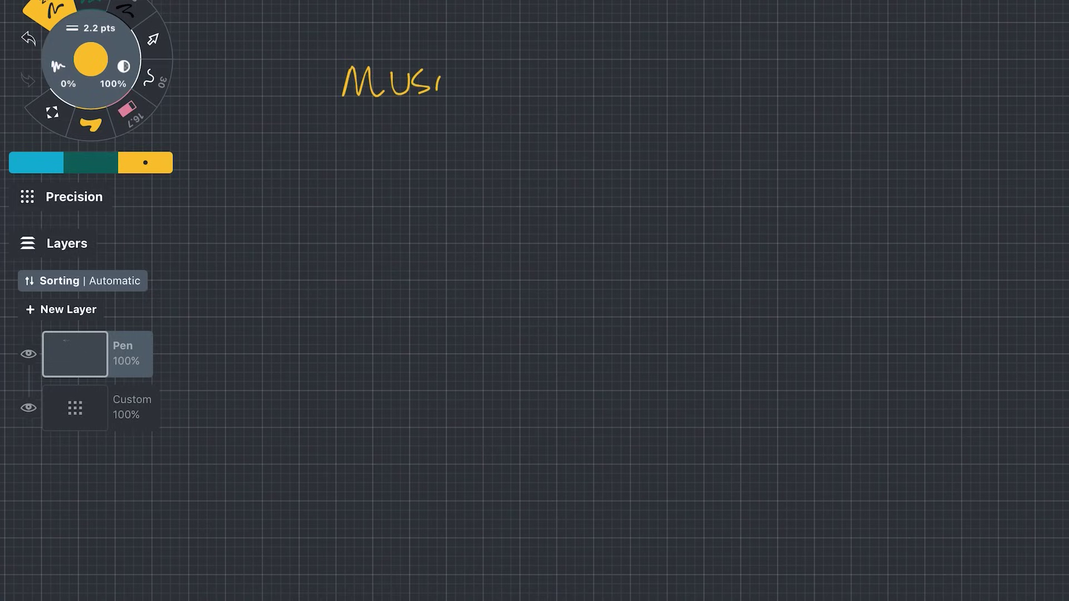
# - In the drawing app, handwrite the underlined heading MUST-HAVES in yellow with the first bullet LCD DISPLAY
pyautogui.moveTo(428, 74); pyautogui.dragTo(457, 72)
pyautogui.moveTo(469, 83); pyautogui.dragTo(484, 83)
pyautogui.moveTo(504, 71); pyautogui.dragTo(496, 96)
pyautogui.moveTo(346, 108); pyautogui.dragTo(601, 111)
pyautogui.moveTo(353, 134); pyautogui.dragTo(405, 142)
pyautogui.moveTo(426, 128); pyautogui.dragTo(428, 141)
pyautogui.moveTo(551, 130); pyautogui.dragTo(556, 140)
# - Handwrite the bullet RGB UNDERGLOW below LCD DISPLAY
pyautogui.moveTo(393, 154); pyautogui.dragTo(416, 182)
pyautogui.moveTo(444, 162); pyautogui.dragTo(440, 179)
pyautogui.moveTo(445, 159); pyautogui.dragTo(462, 182)
pyautogui.moveTo(487, 166)
pyautogui.mouseDown()
pyautogui.moveTo(503, 182)
pyautogui.moveTo(527, 163)
pyautogui.mouseUp()
pyautogui.moveTo(529, 162); pyautogui.dragTo(546, 180)
pyautogui.moveTo(549, 162); pyautogui.dragTo(569, 178)
pyautogui.moveTo(574, 161); pyautogui.dragTo(634, 170)
# - Handwrite the bullet MACRO KEYS - LOTS below RGB UNDERGLOW and double-underline the word LOTS
pyautogui.moveTo(390, 216); pyautogui.dragTo(415, 215)
pyautogui.moveTo(418, 216); pyautogui.dragTo(434, 214)
pyautogui.moveTo(453, 200); pyautogui.dragTo(452, 215)
pyautogui.moveTo(457, 215); pyautogui.dragTo(473, 214)
pyautogui.moveTo(474, 208); pyautogui.dragTo(486, 209)
pyautogui.moveTo(507, 197); pyautogui.dragTo(506, 203)
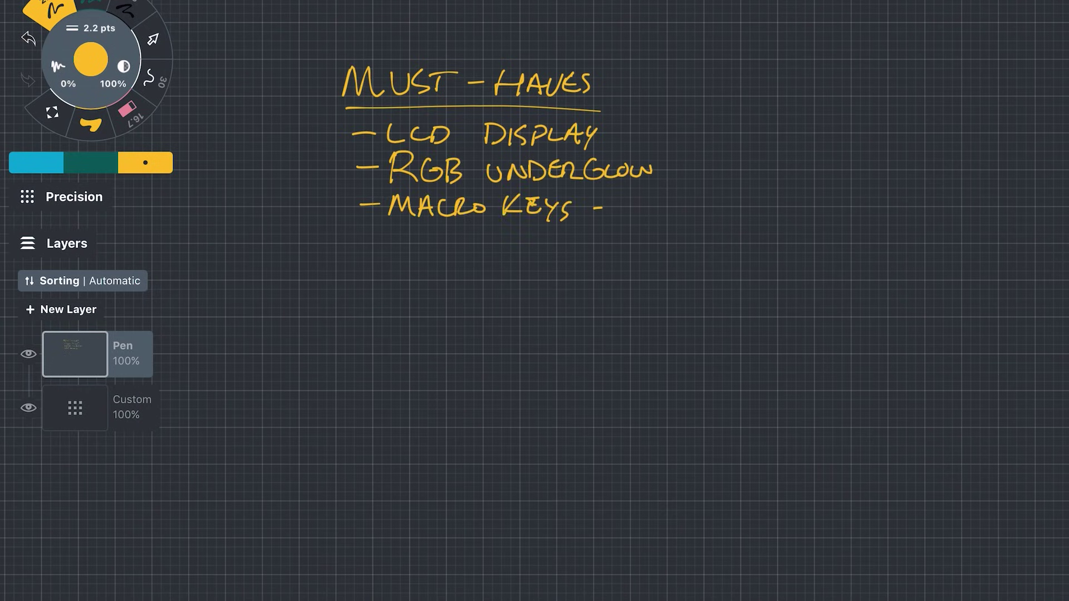
pyautogui.moveTo(623, 201); pyautogui.dragTo(641, 221)
pyautogui.moveTo(620, 224); pyautogui.dragTo(678, 221)
# - Handwrite the last must-have bullet, FULL ANSI LAYOUT, below the macro keys item
pyautogui.moveTo(360, 237); pyautogui.dragTo(391, 251)
pyautogui.moveTo(468, 251); pyautogui.dragTo(483, 228)
pyautogui.moveTo(581, 251); pyautogui.dragTo(597, 230)
pyautogui.moveTo(650, 237); pyautogui.dragTo(666, 236)
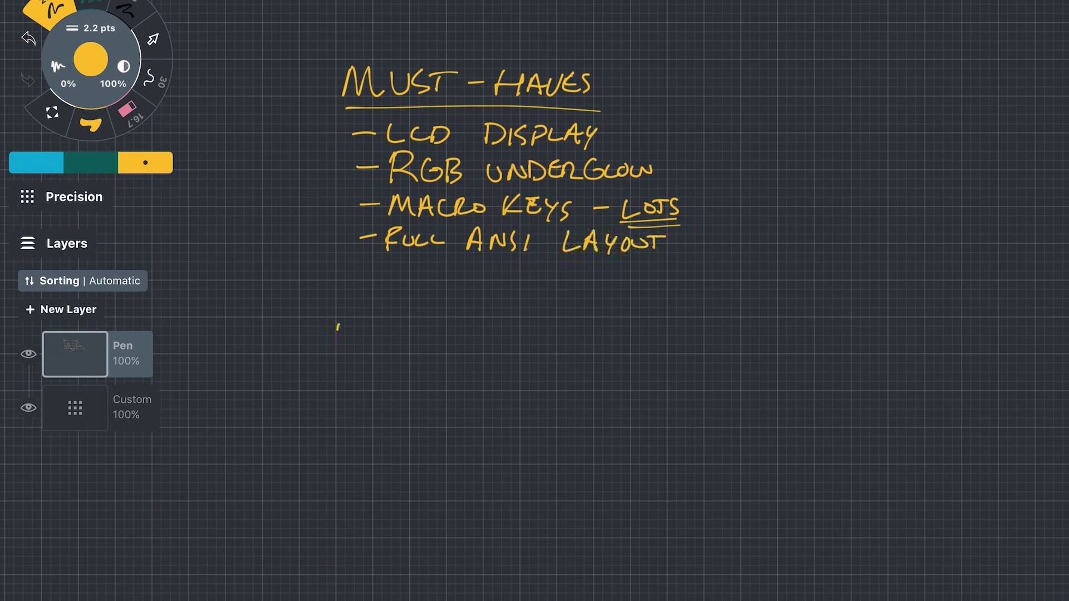
# - Handwrite the heading NICE-TO-HAVES below the first list and underline it
pyautogui.moveTo(337, 328); pyautogui.dragTo(354, 347)
pyautogui.moveTo(393, 326); pyautogui.dragTo(405, 346)
pyautogui.moveTo(434, 329)
pyautogui.mouseDown()
pyautogui.moveTo(454, 348)
pyautogui.moveTo(476, 348)
pyautogui.mouseUp()
pyautogui.moveTo(503, 334); pyautogui.dragTo(577, 351)
pyautogui.moveTo(342, 362); pyautogui.dragTo(617, 370)
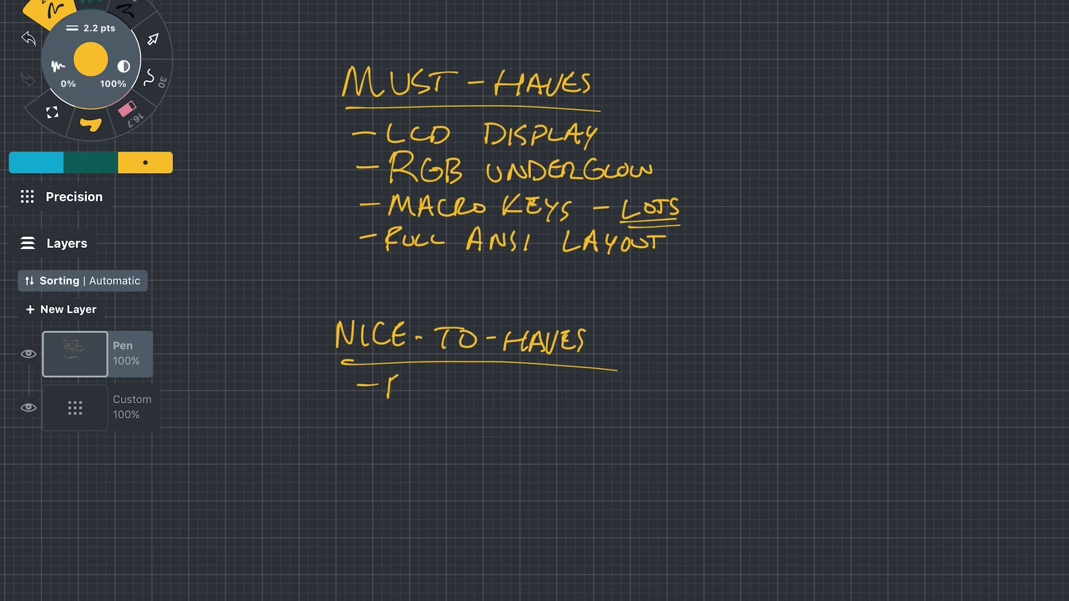
# - Handwrite the bullet FULL NUMPAD below the NICE-TO-HAVES heading
pyautogui.moveTo(400, 384); pyautogui.dragTo(411, 396)
pyautogui.moveTo(415, 385); pyautogui.dragTo(424, 397)
pyautogui.moveTo(429, 385); pyautogui.dragTo(440, 396)
pyautogui.moveTo(481, 396); pyautogui.dragTo(500, 377)
pyautogui.moveTo(505, 379); pyautogui.dragTo(518, 394)
pyautogui.moveTo(521, 395); pyautogui.dragTo(539, 379)
pyautogui.moveTo(546, 396); pyautogui.dragTo(554, 381)
pyautogui.moveTo(559, 395); pyautogui.dragTo(564, 380)
# - Handwrite the bullet MORE MACROS below FULL NUMPAD and double-underline the word MORE
pyautogui.moveTo(388, 440); pyautogui.dragTo(411, 440)
pyautogui.moveTo(486, 443); pyautogui.dragTo(511, 443)
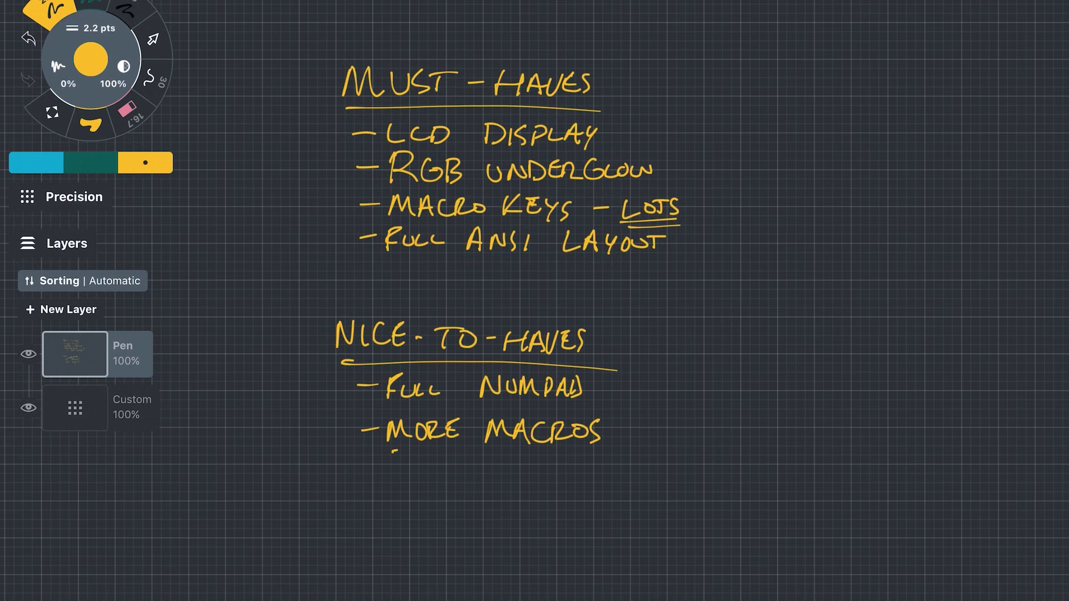
pyautogui.moveTo(393, 452); pyautogui.dragTo(452, 447)
pyautogui.moveTo(398, 460); pyautogui.dragTo(458, 453)
pyautogui.moveTo(581, 23)
pyautogui.mouseDown()
pyautogui.moveTo(190, 180)
pyautogui.moveTo(482, 35)
pyautogui.mouseUp()
pyautogui.click(37, 162)
pyautogui.moveTo(847, 36); pyautogui.dragTo(712, 69)
pyautogui.moveTo(960, 458); pyautogui.dragTo(811, 388)
pyautogui.moveTo(160, 557); pyautogui.dragTo(270, 469)
pyautogui.moveTo(209, 1); pyautogui.dragTo(263, 68)
pyautogui.moveTo(638, 1); pyautogui.dragTo(613, 35)
pyautogui.moveTo(486, 600); pyautogui.dragTo(504, 533)
pyautogui.moveTo(971, 266); pyautogui.dragTo(823, 260)
pyautogui.moveTo(97, 240); pyautogui.dragTo(194, 229)
pyautogui.click(54, 10)
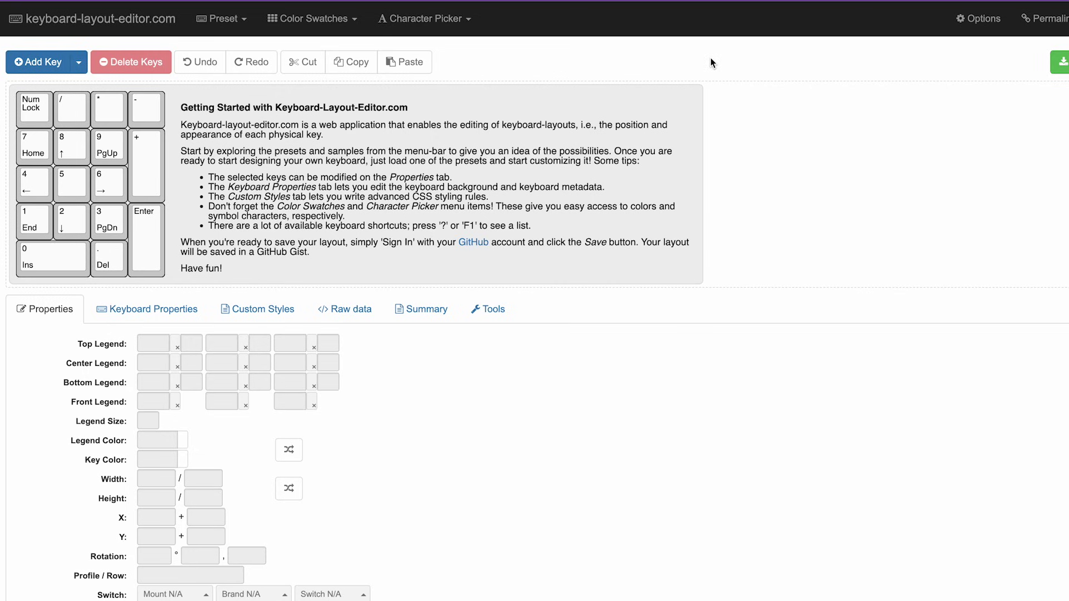
# - In keyboard-layout-editor.com, delete the Getting Started text block and select all the number pad keys
pyautogui.click(426, 130)
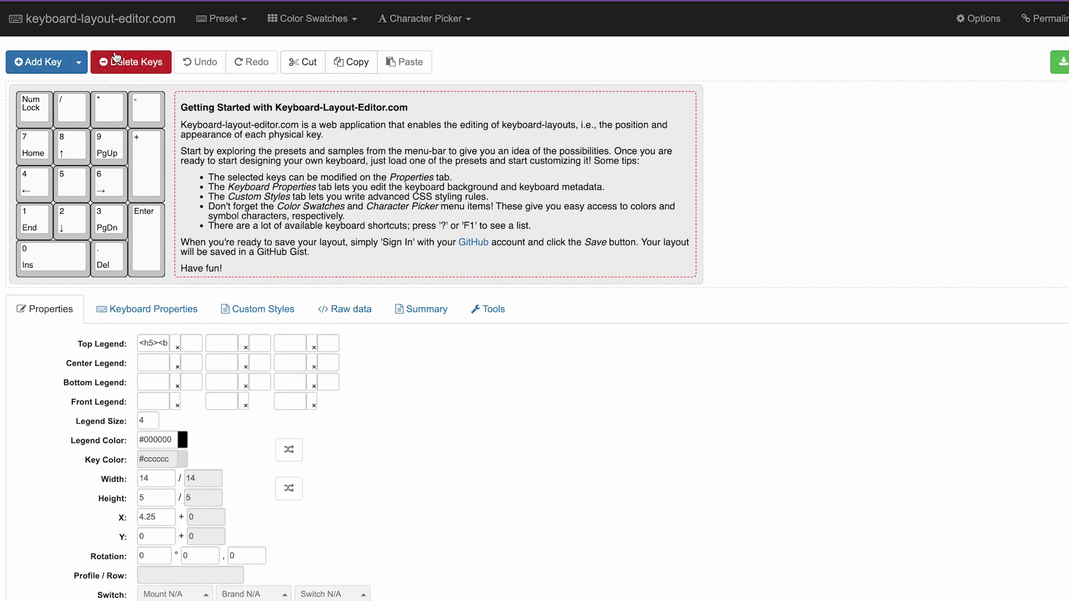
pyautogui.click(117, 63)
pyautogui.moveTo(17, 92); pyautogui.dragTo(190, 278)
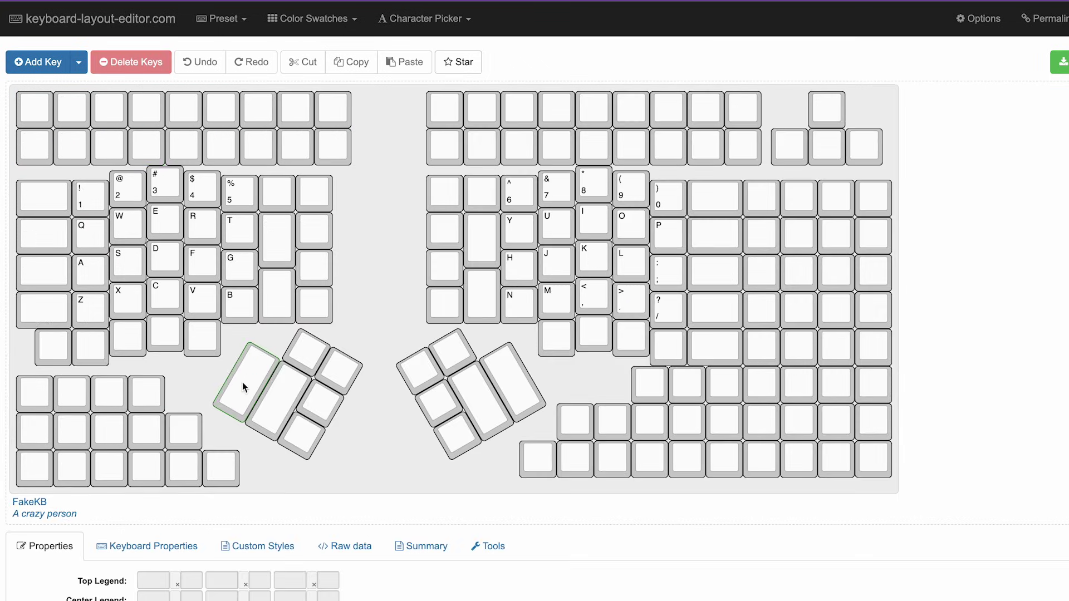
pyautogui.click(243, 382)
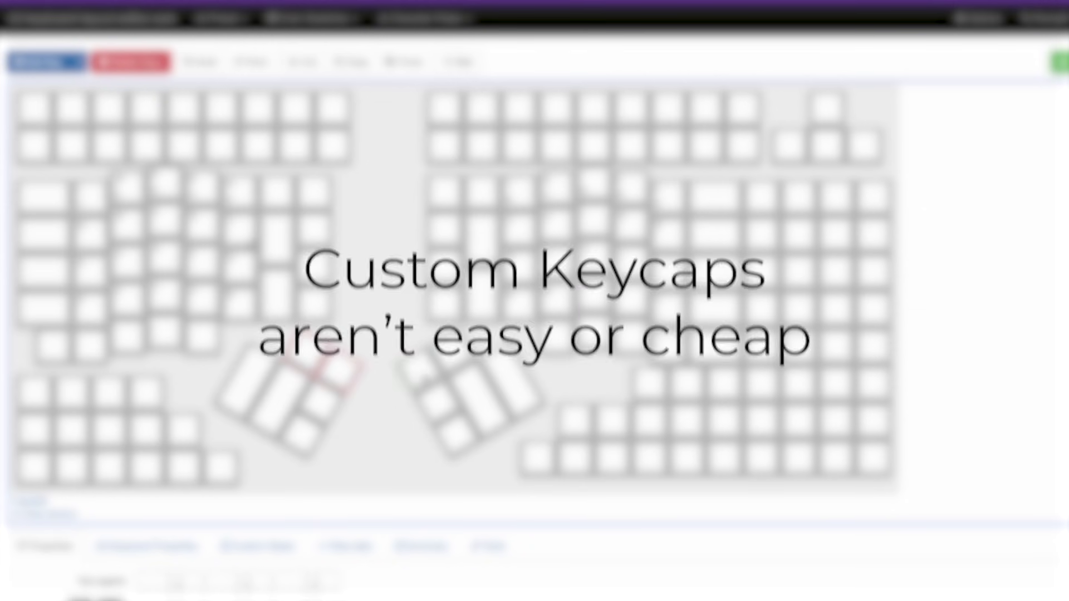
pyautogui.click(420, 371)
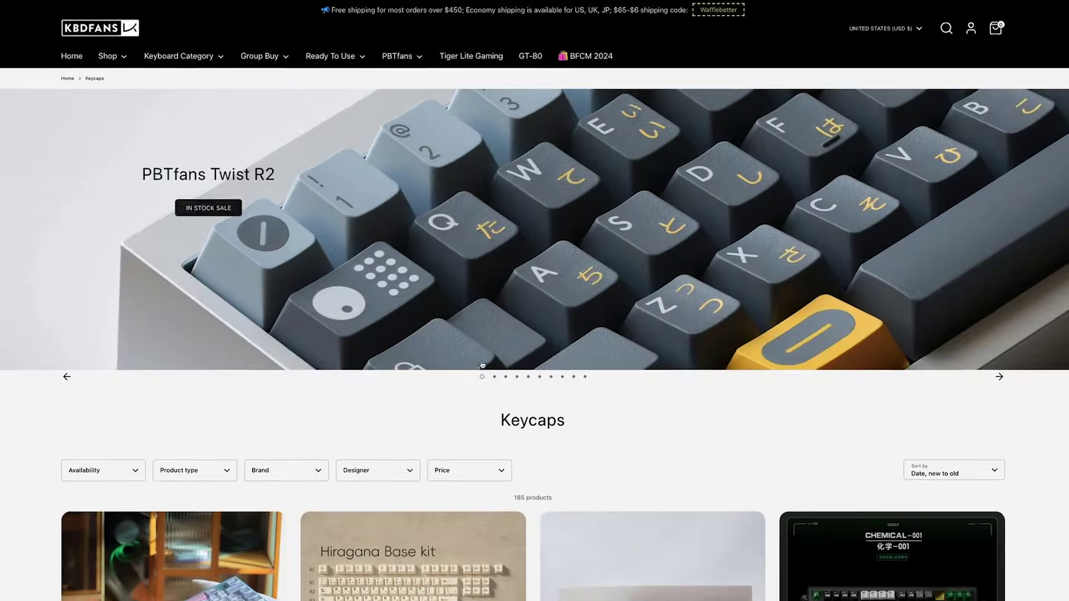
# - Open the PBTfans Twist R2 keycap set from the KBDfans banner and view its Latin Base and Accents kit images
pyautogui.click(502, 290)
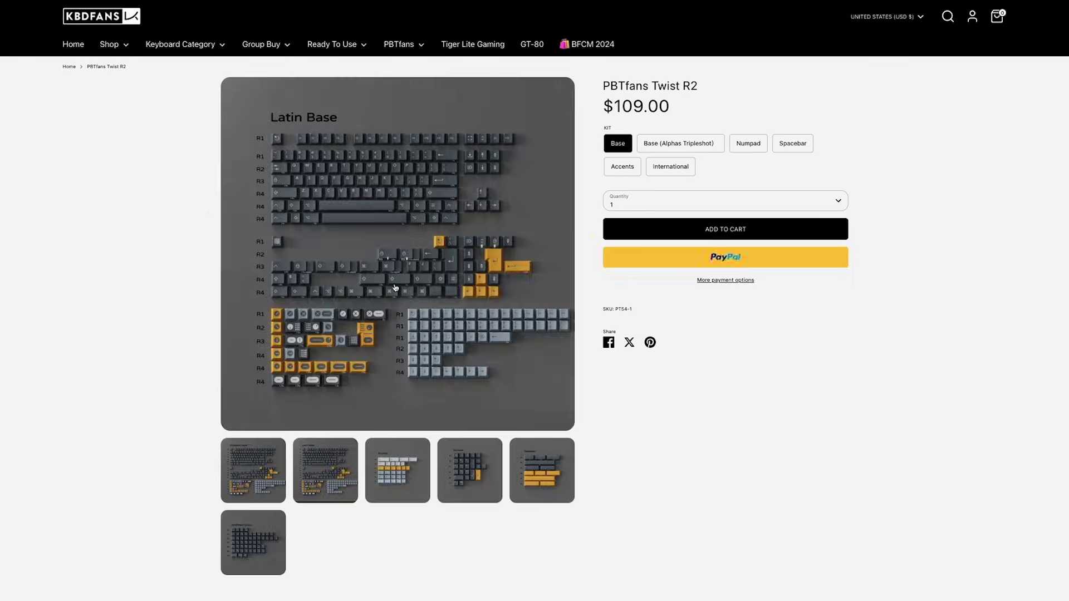
pyautogui.scroll(-1, 396, 287)
pyautogui.click(397, 289)
pyautogui.click(81, 378)
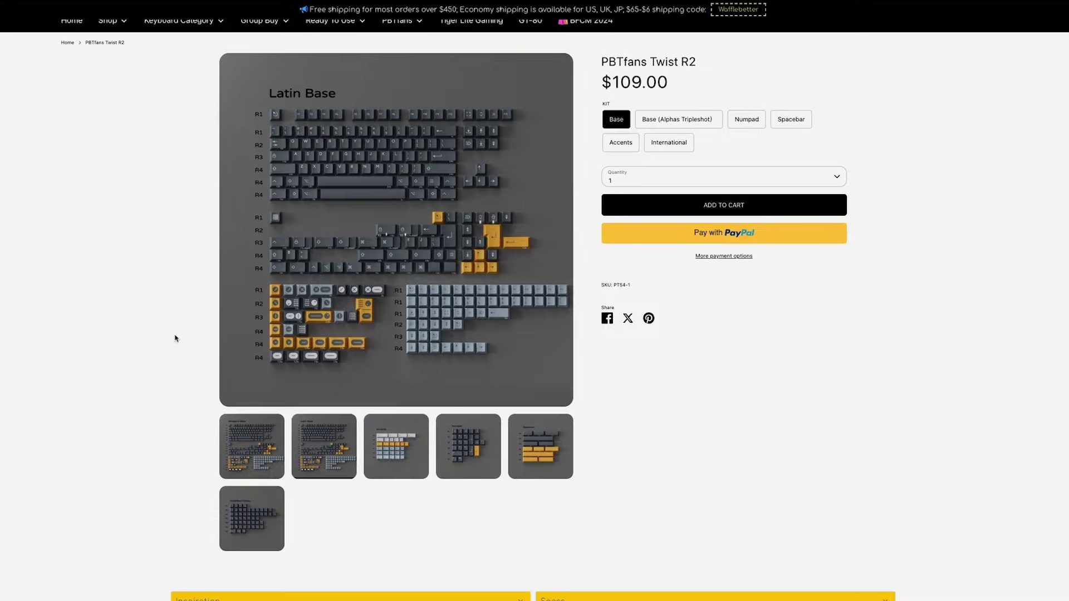
pyautogui.scroll(-1, 406, 429)
pyautogui.click(407, 426)
pyautogui.scroll(1, 407, 426)
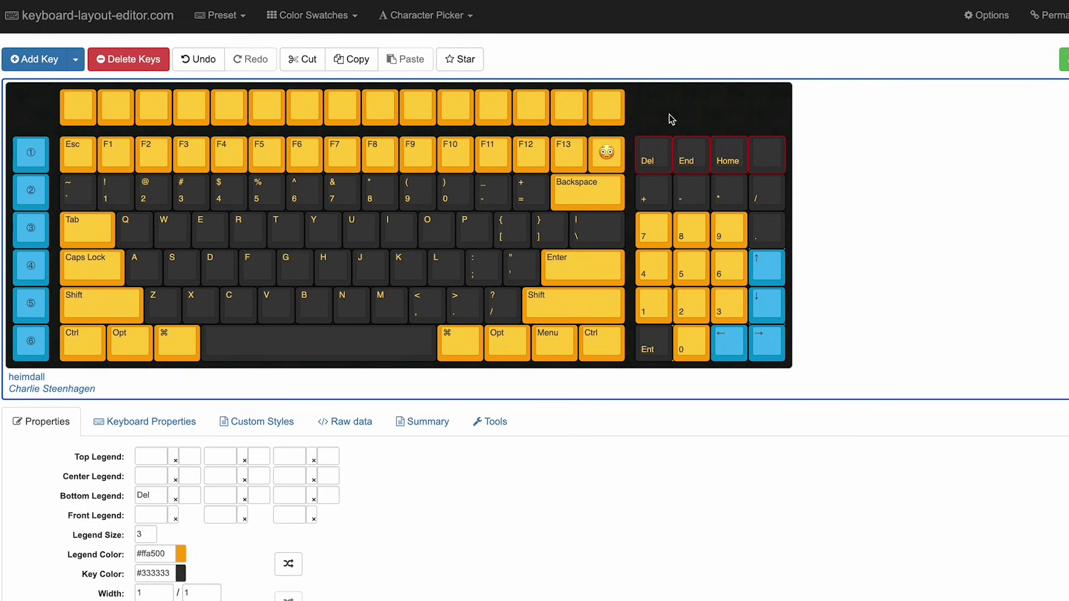
pyautogui.click(672, 119)
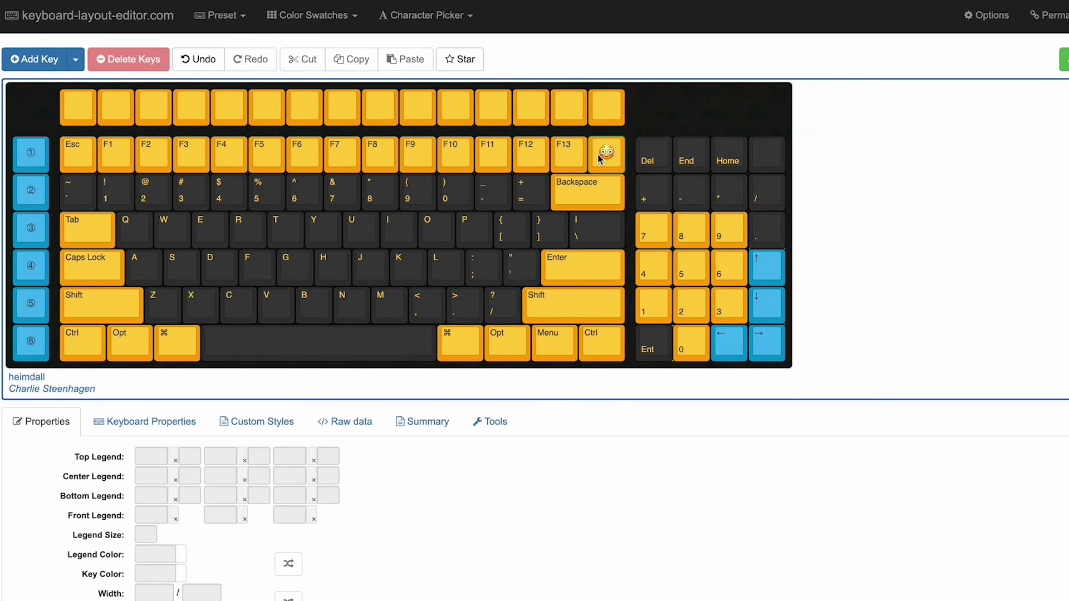
# - In keyboard-layout-editor.com, select the emoji key beside F13 in the heimdall layout and open its top legend for editing
pyautogui.click(599, 159)
pyautogui.scroll(-1, 229, 446)
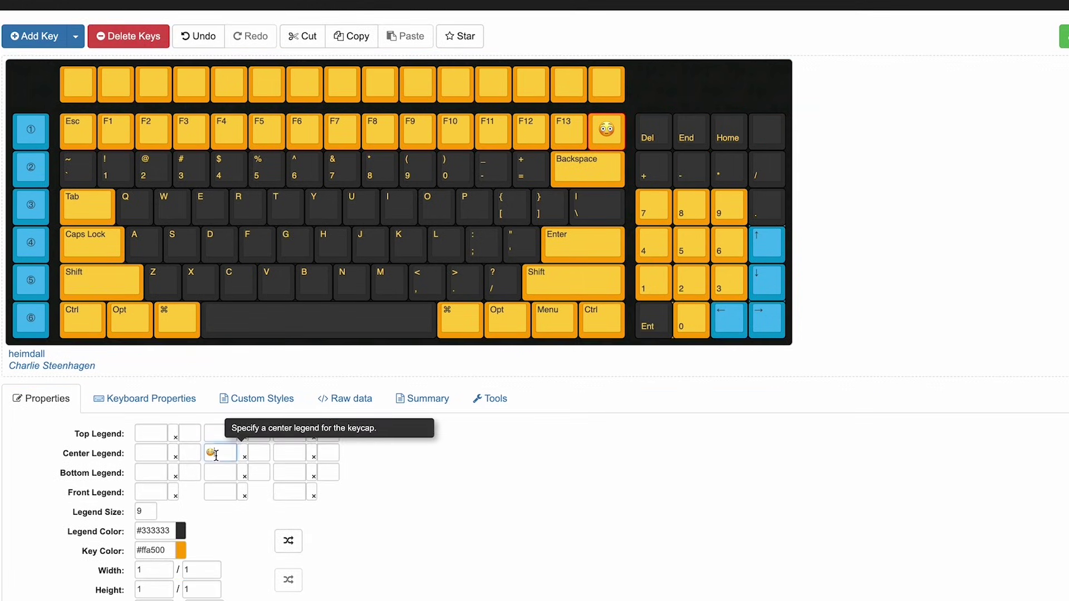
pyautogui.click(146, 433)
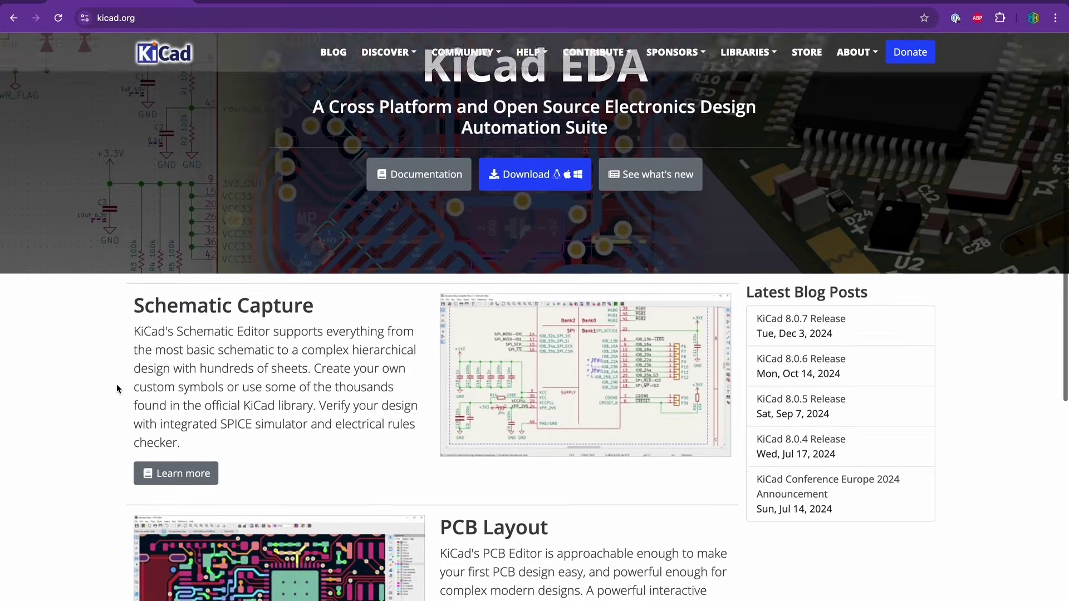
# - On the kicad.org website, look over the KiCad features and open the download for macOS
pyautogui.scroll(-5, 117, 389)
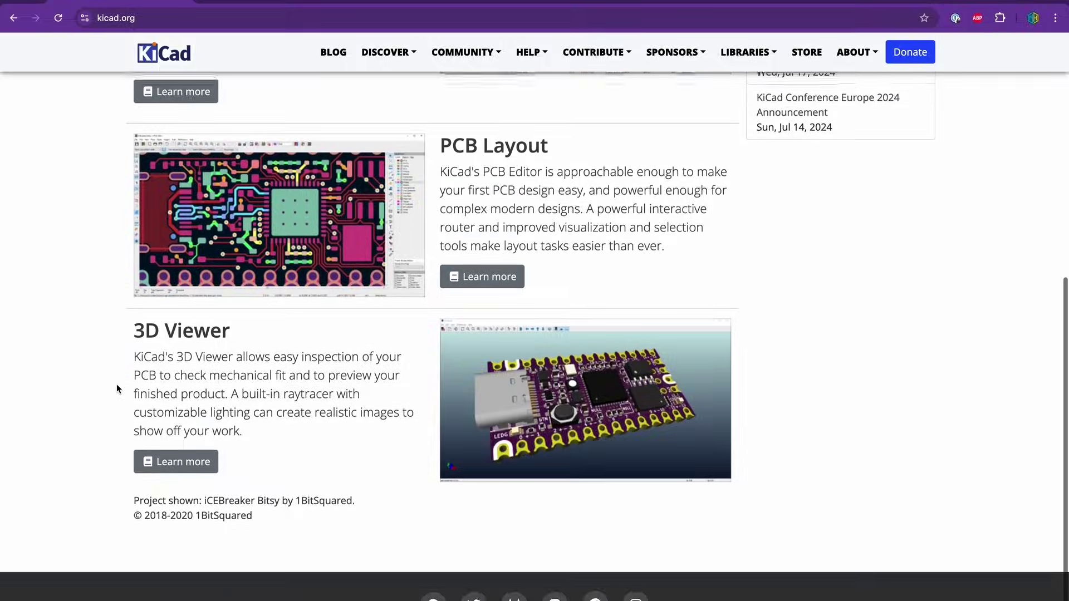
pyautogui.scroll(6, 117, 388)
pyautogui.click(539, 186)
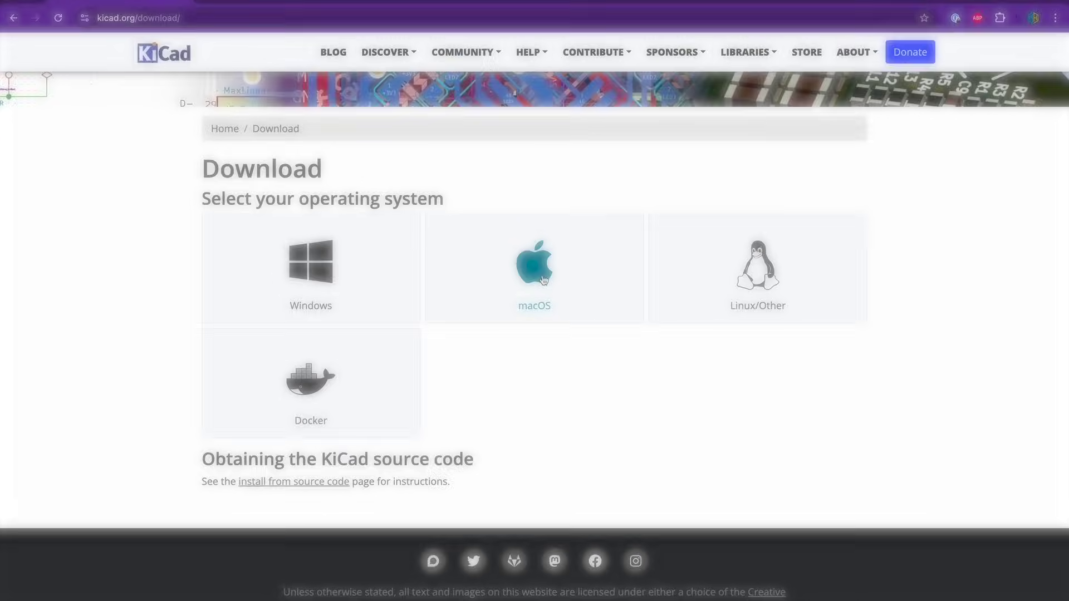
pyautogui.click(543, 275)
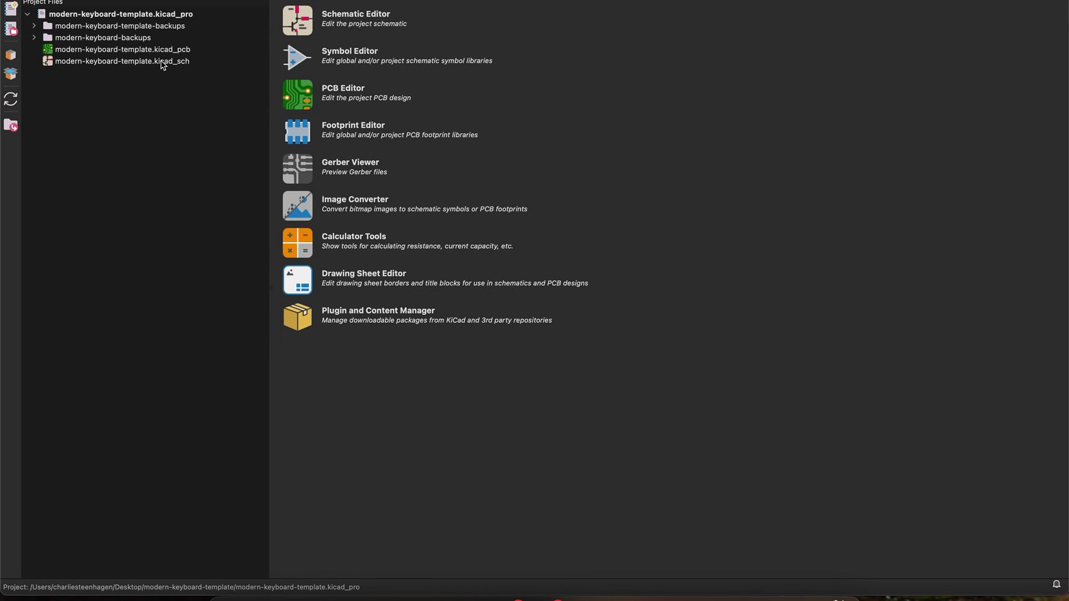
# - In KiCad's Plugin and Content Manager, show the ebastler KiCad repository's full URL in the repository list and save the list
pyautogui.click(291, 315)
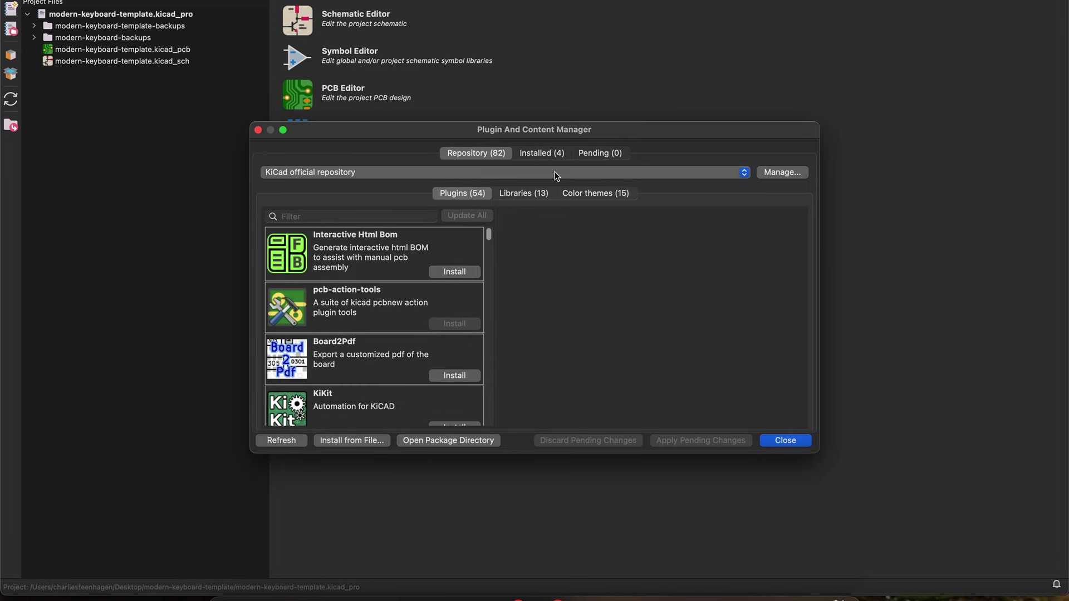
pyautogui.click(778, 174)
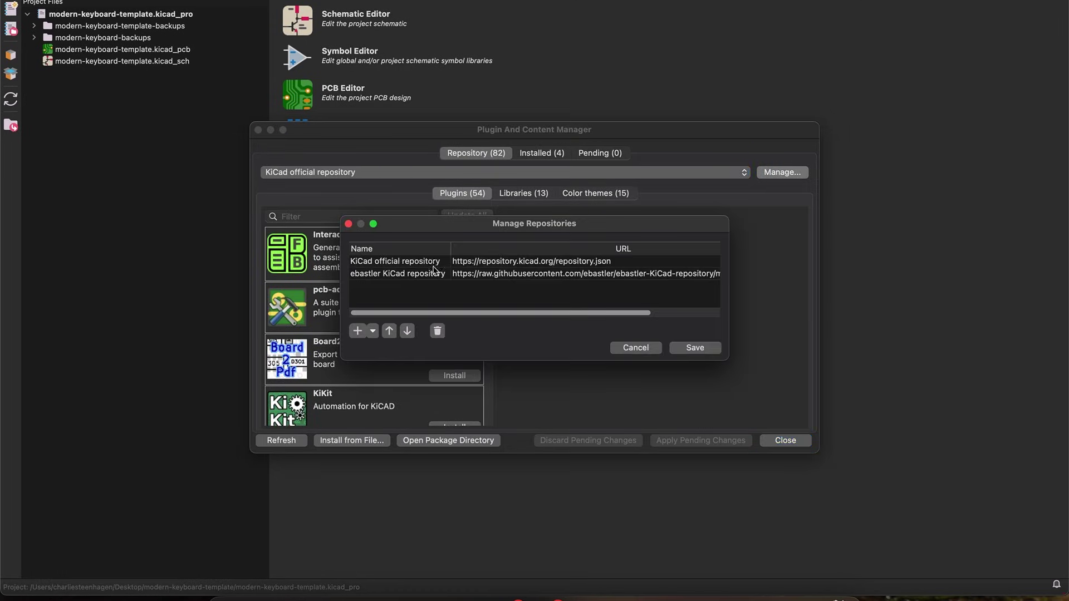
pyautogui.click(385, 275)
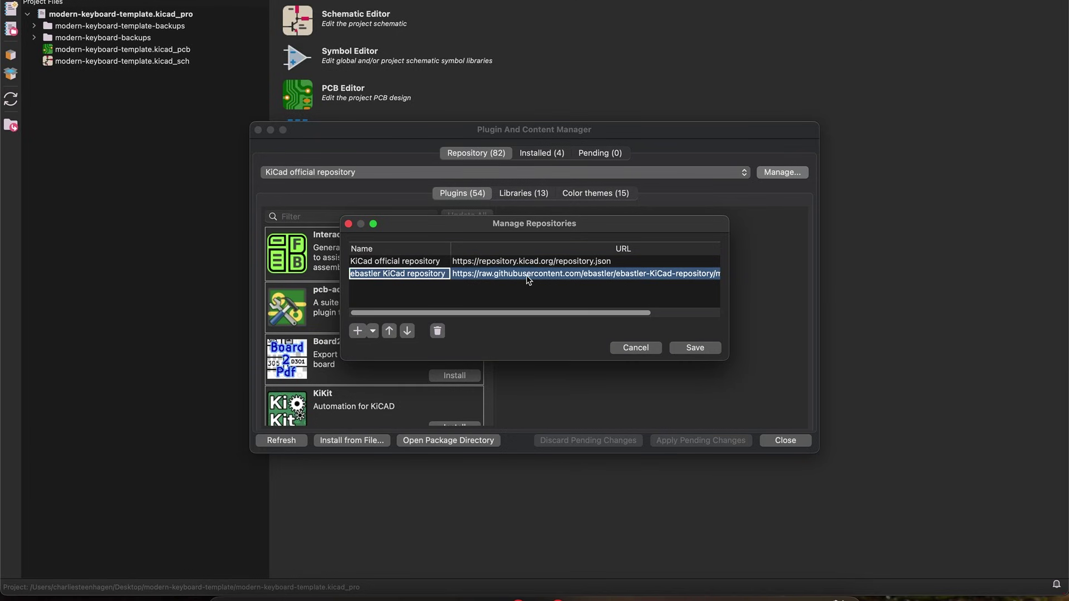
pyautogui.moveTo(731, 275); pyautogui.dragTo(852, 280)
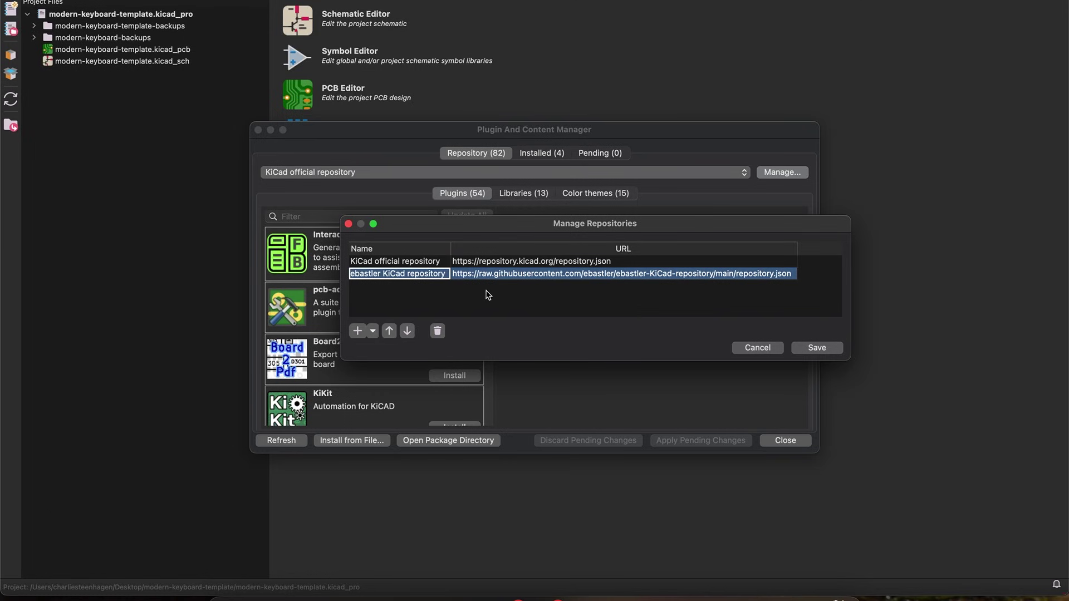
pyautogui.click(817, 348)
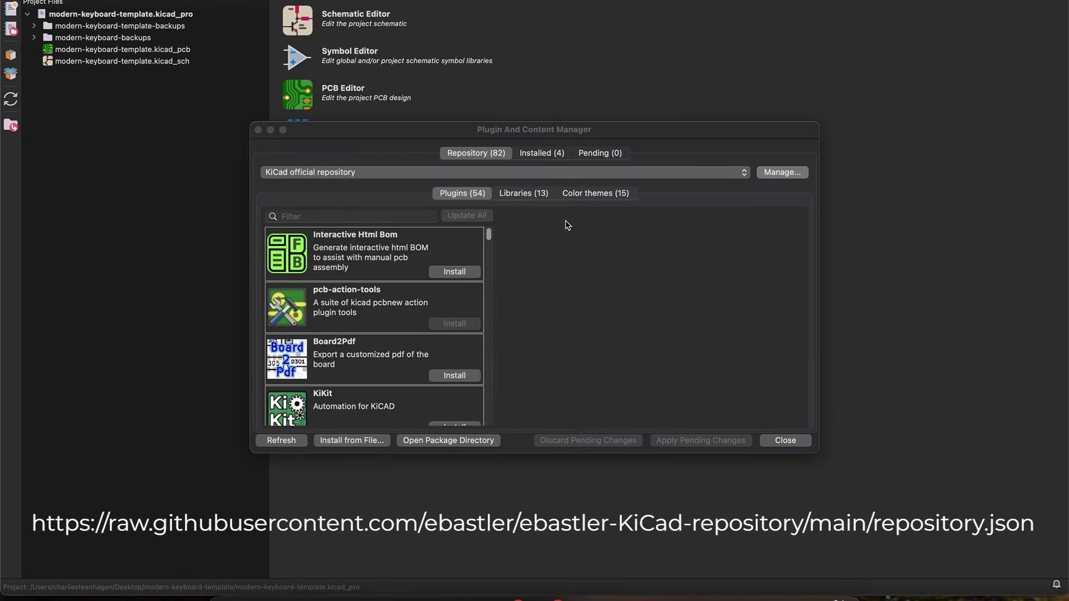
# - View the libraries of the ebastler KiCad repository and return to those of the KiCad official repository
pyautogui.click(551, 173)
pyautogui.click(544, 184)
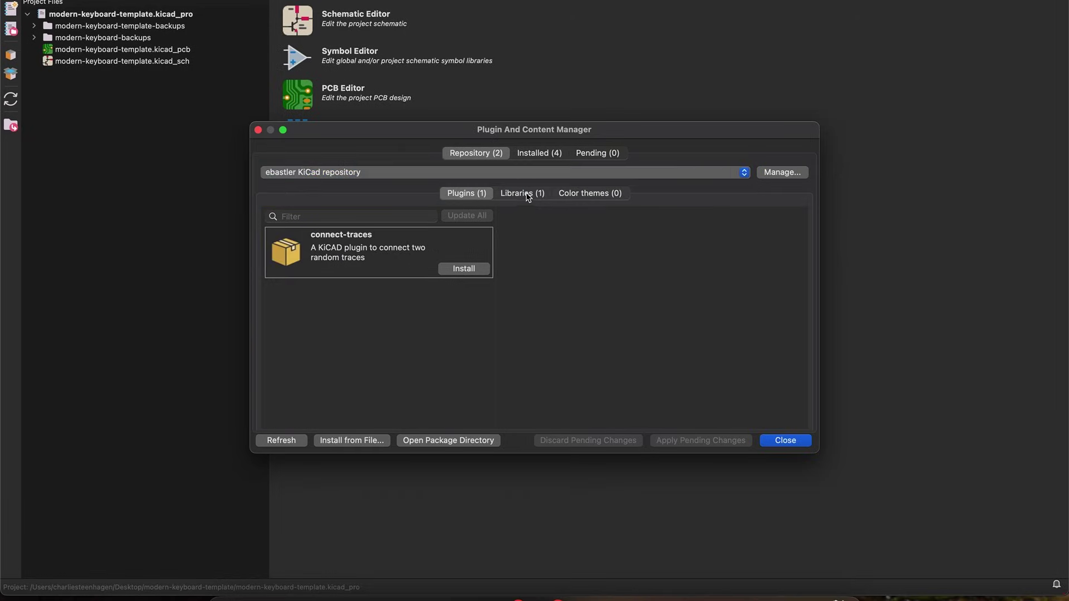
pyautogui.click(524, 193)
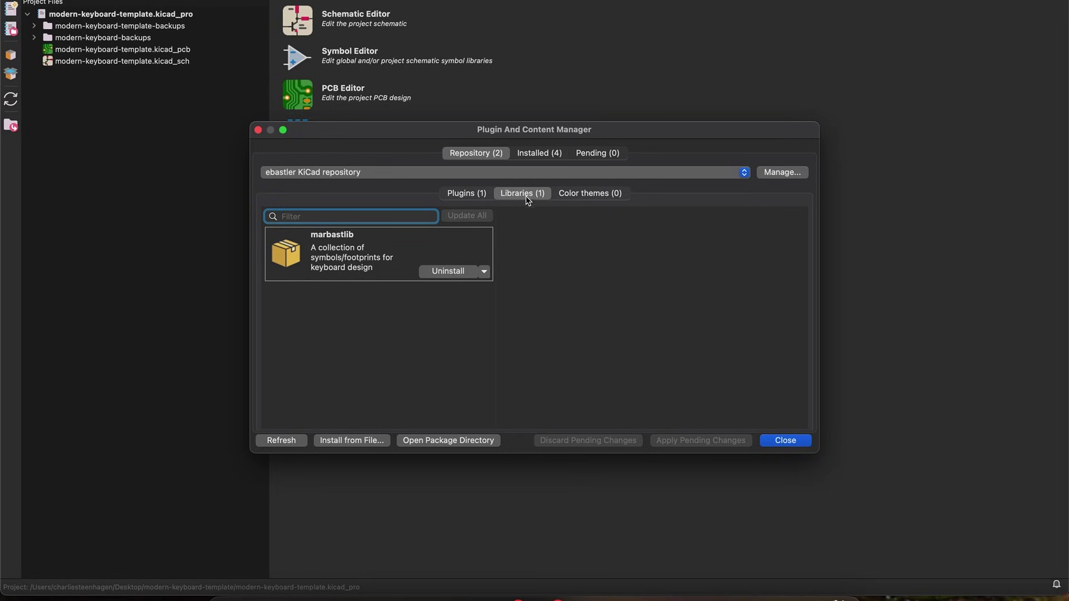
pyautogui.click(427, 170)
pyautogui.click(436, 161)
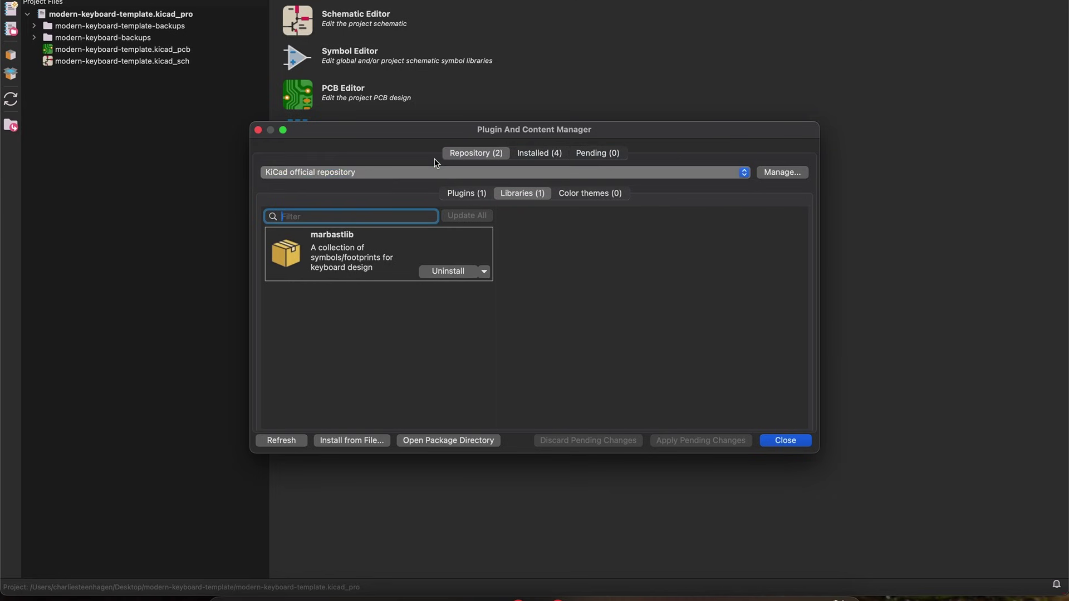
# - View the details of the installed Keyboard footprints placer and PCBWay plug-ins, and close the Plugin and Content Manager
pyautogui.click(540, 155)
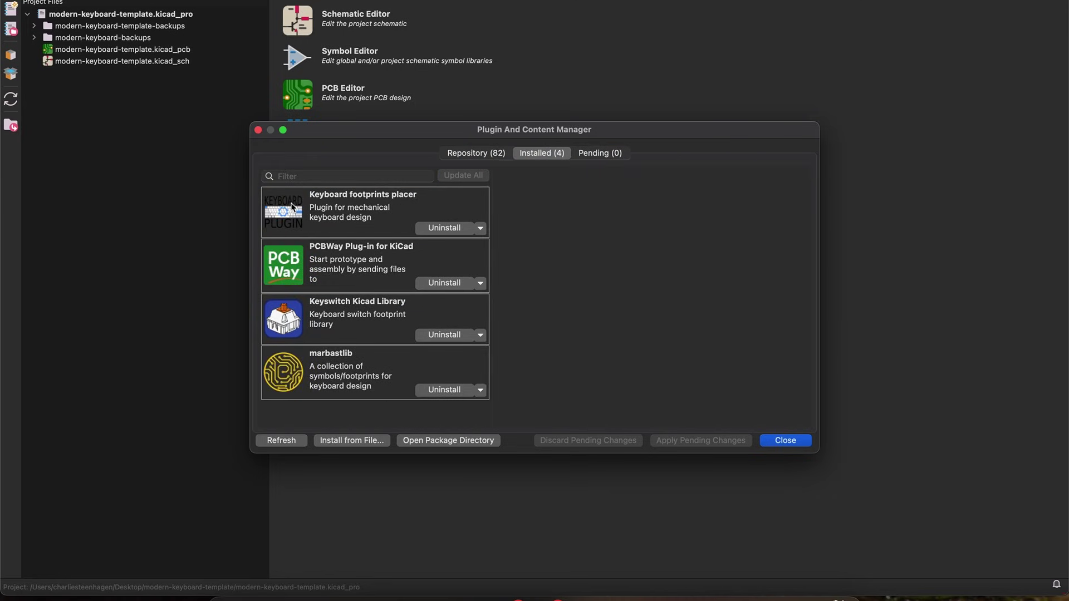
pyautogui.click(339, 207)
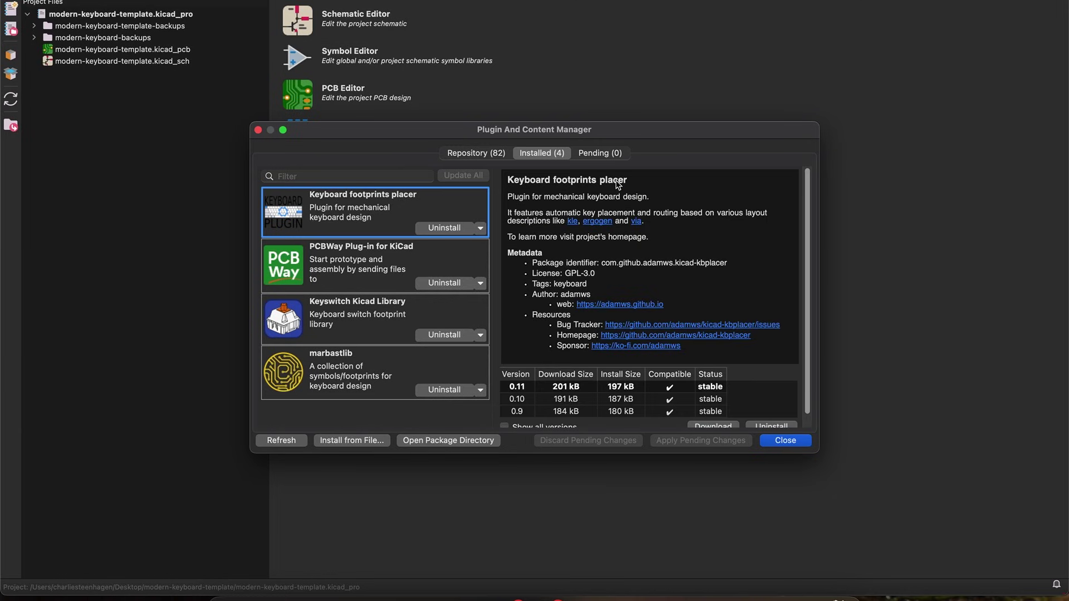
pyautogui.click(356, 252)
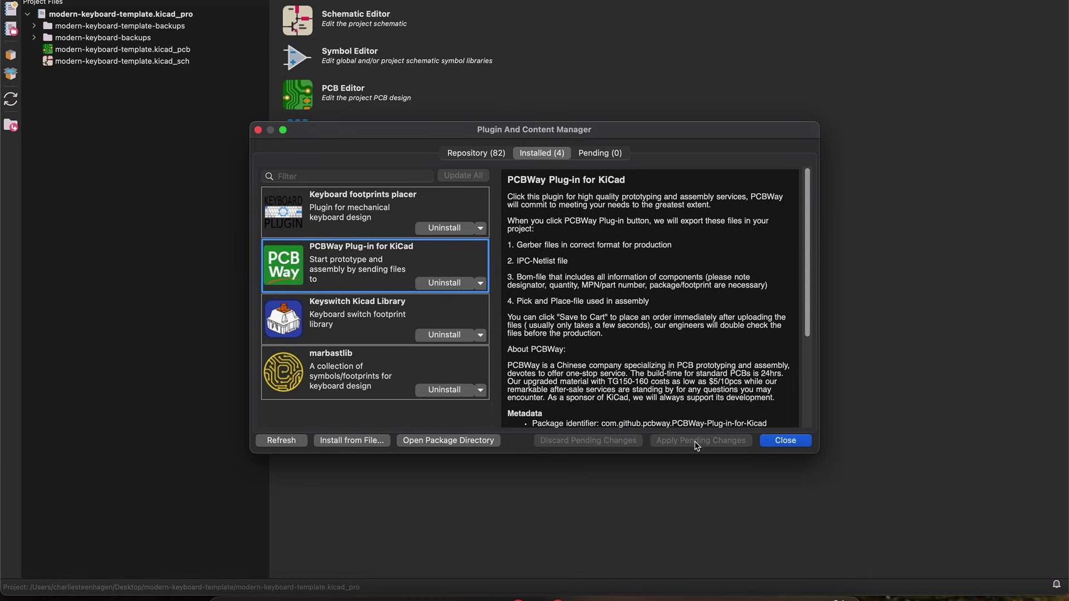
pyautogui.click(784, 441)
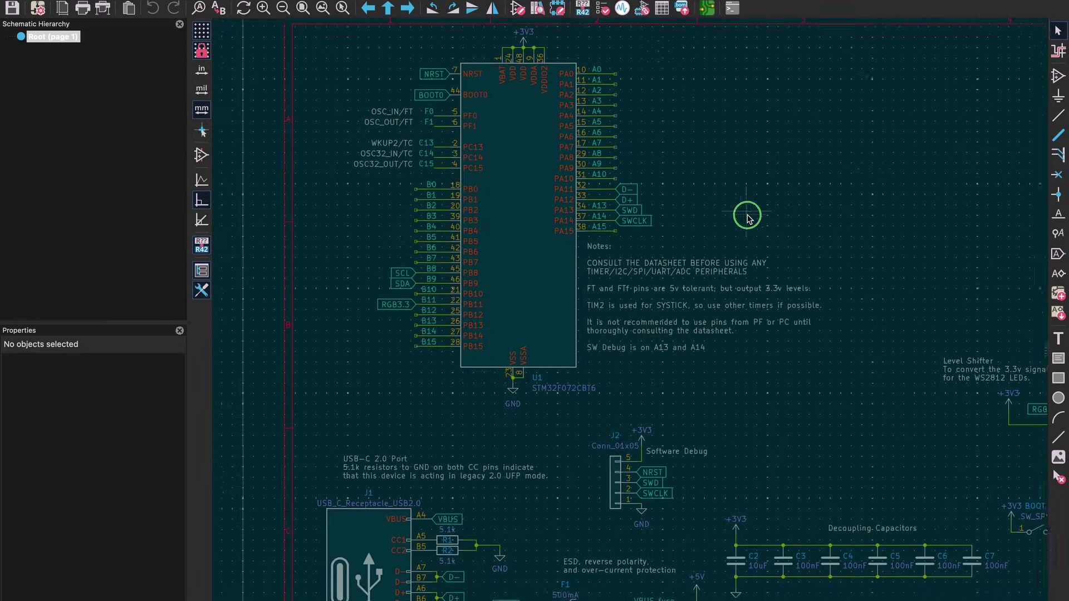
# - Look over the keyboard template schematic and open its board layout in the PCB Editor
pyautogui.moveTo(748, 215); pyautogui.dragTo(786, 103, button='middle')
pyautogui.moveTo(754, 318); pyautogui.dragTo(670, 172, button='middle')
pyautogui.moveTo(786, 178); pyautogui.dragTo(549, 188, button='middle')
pyautogui.hscroll(8, 549, 191)
pyautogui.scroll(4, 549, 191)
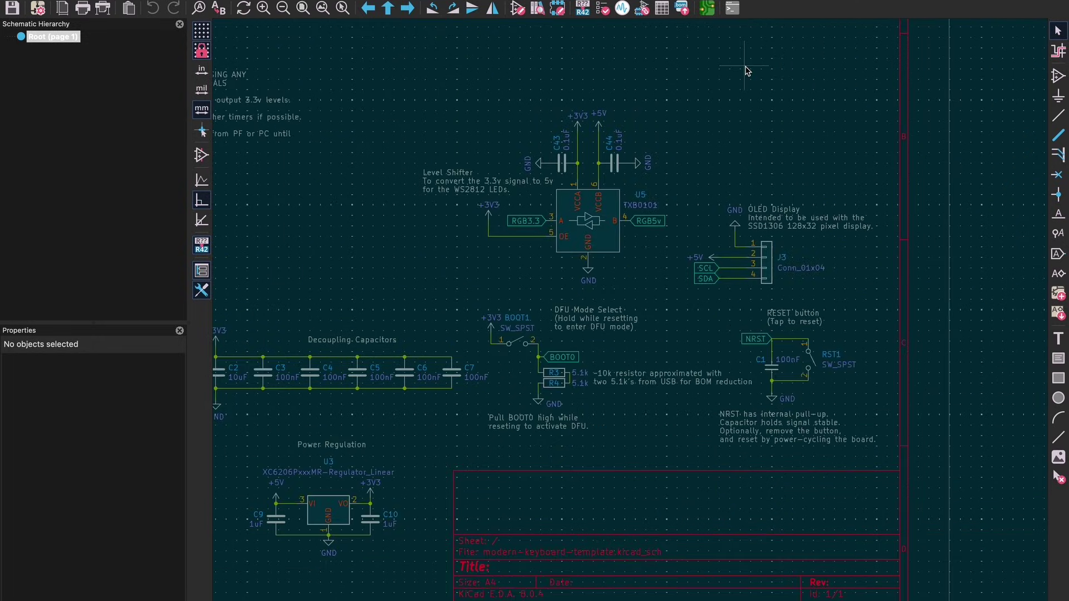
pyautogui.click(708, 8)
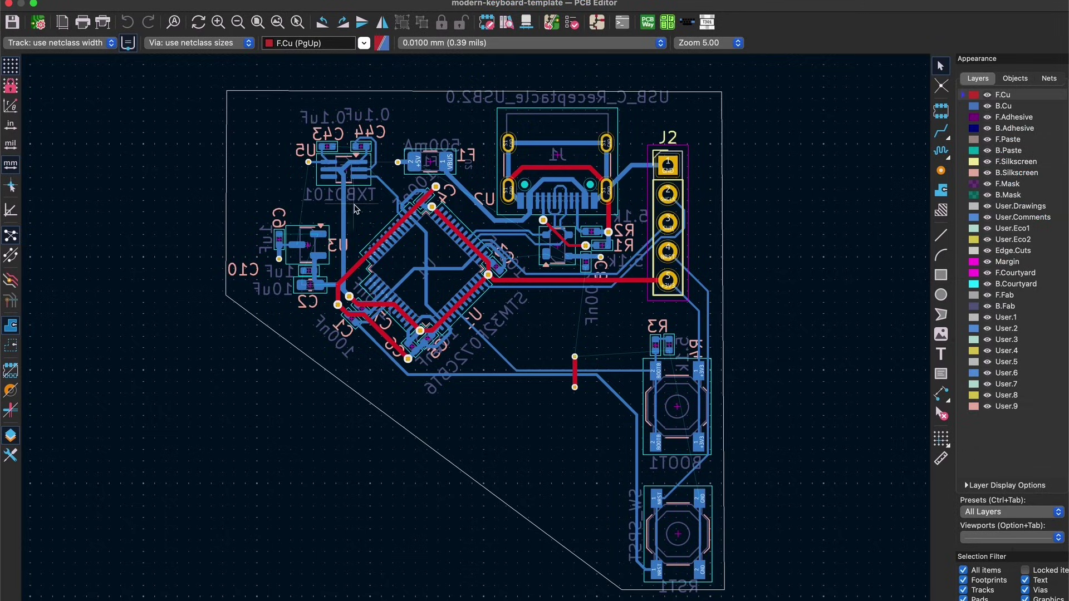
pyautogui.moveTo(273, 197)
pyautogui.mouseDown(button='middle')
pyautogui.moveTo(227, 179)
pyautogui.moveTo(191, 184)
pyautogui.moveTo(273, 219)
pyautogui.moveTo(257, 210)
pyautogui.moveTo(279, 191)
pyautogui.mouseUp(button='middle')
# - Open the template board in the 3D Viewer and rotate it to inspect its components
pyautogui.hotkey('alt', '3')
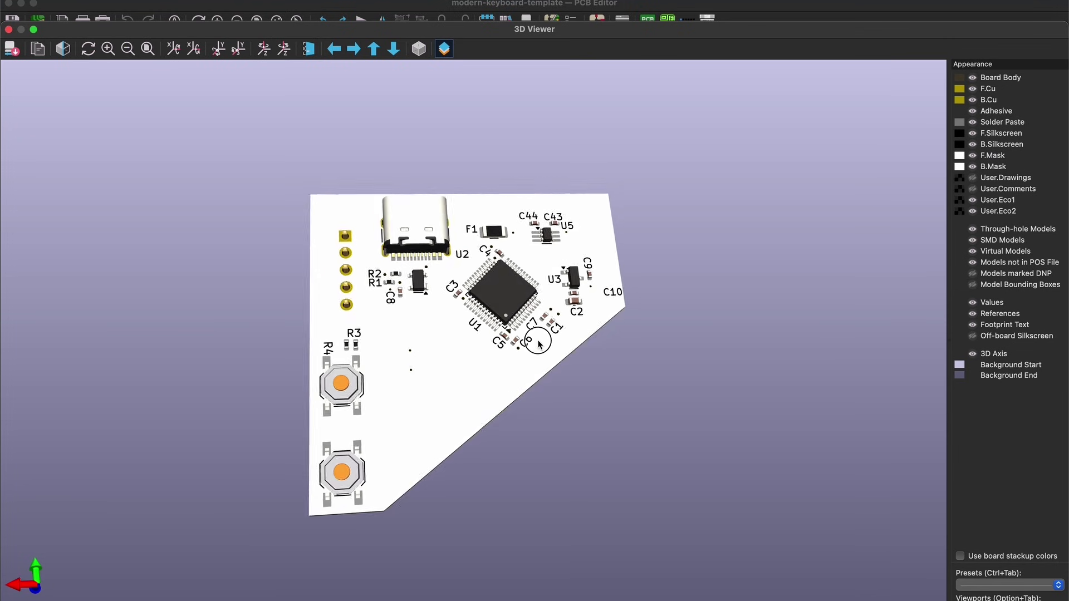
pyautogui.moveTo(595, 343); pyautogui.dragTo(490, 234)
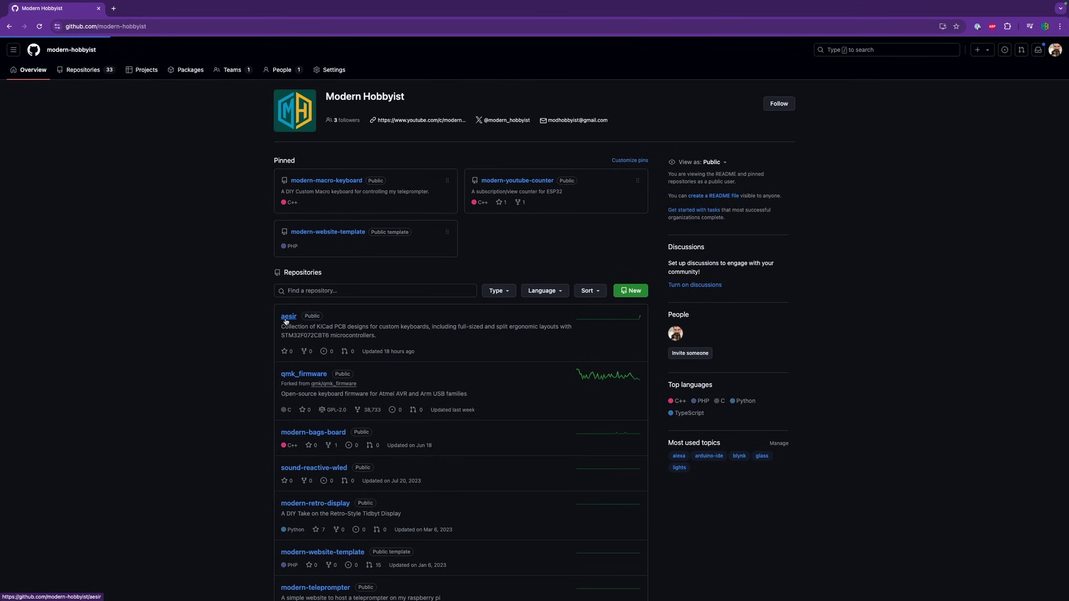
pyautogui.click(284, 313)
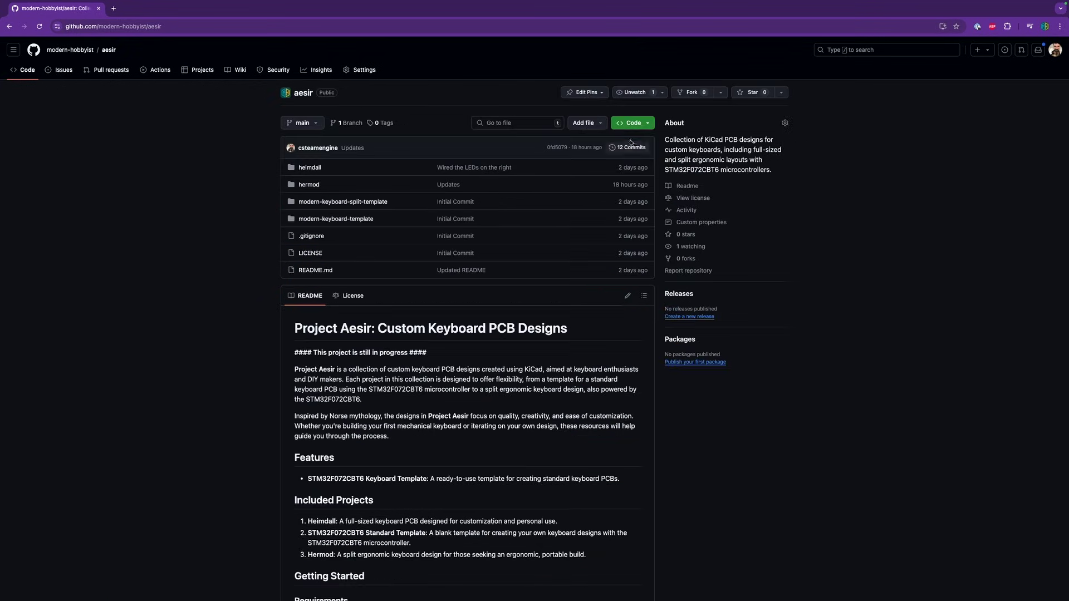
# - Download the aesir repository from GitHub as a ZIP archive and extract aesir-main.zip from the Downloads folder
pyautogui.click(634, 123)
pyautogui.press('Escape')
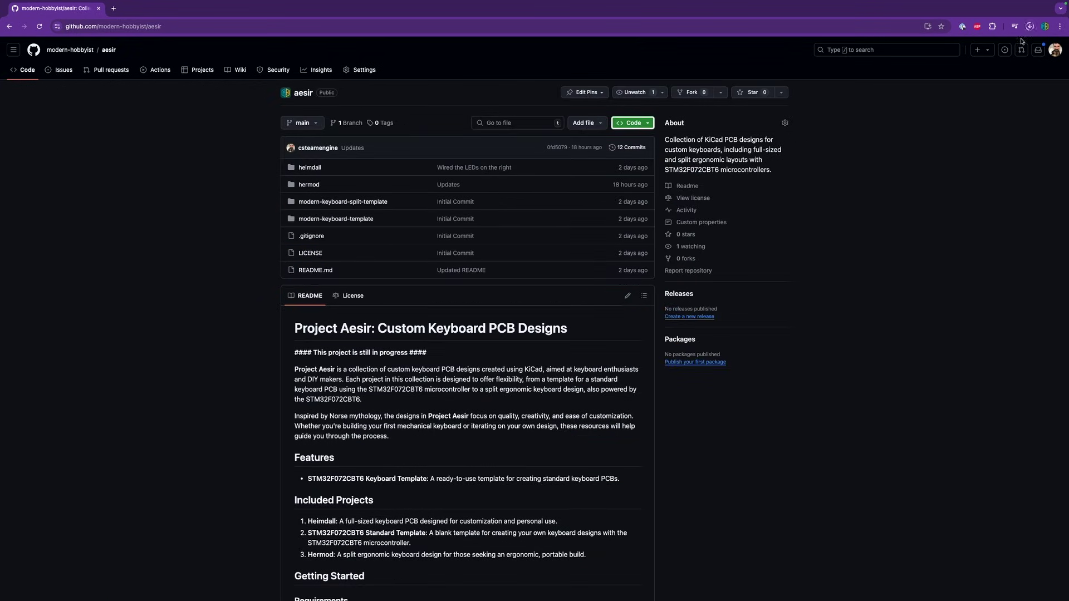
pyautogui.click(1030, 26)
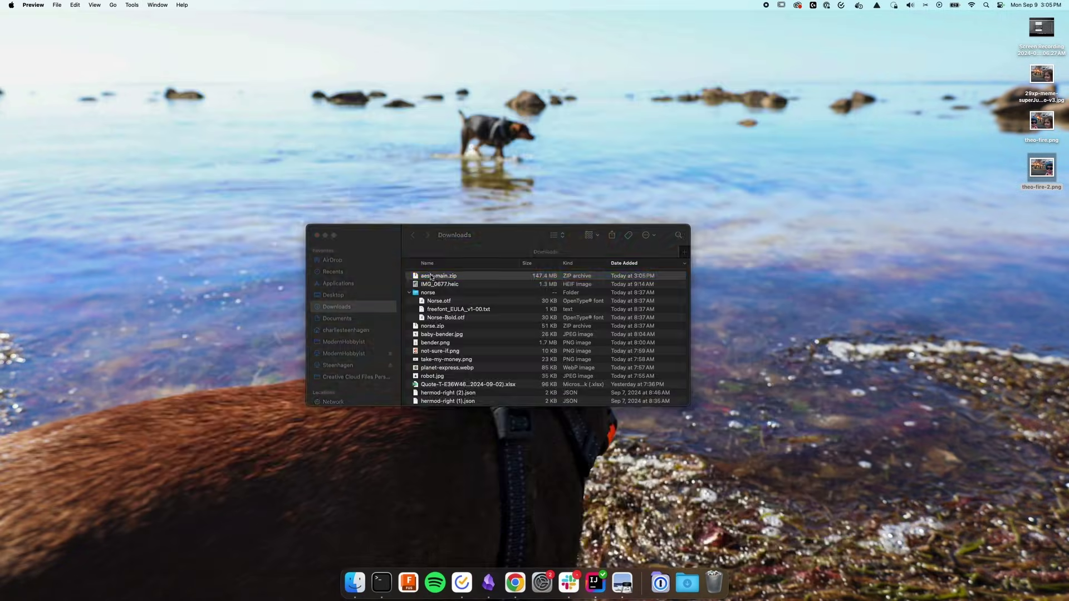
pyautogui.doubleClick(432, 277)
pyautogui.click(316, 258)
pyautogui.click(379, 272)
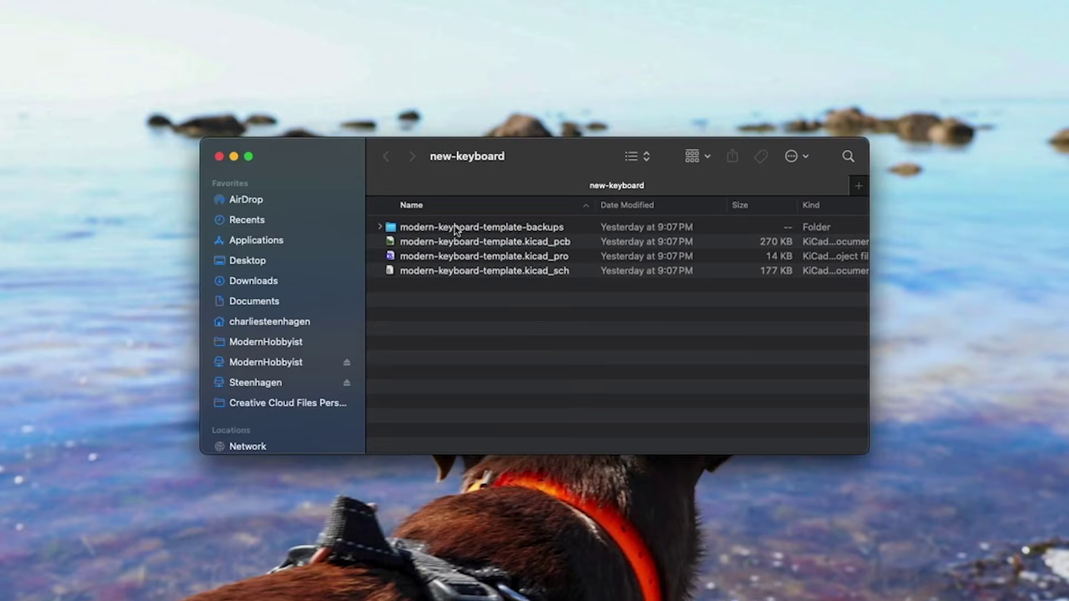
# - Delete the modern-keyboard-template-backups folder and rename the template's PCB, schematic and project files to new-keyboard
pyautogui.click(456, 227)
pyautogui.press('super+BackSpace')
pyautogui.click(453, 228)
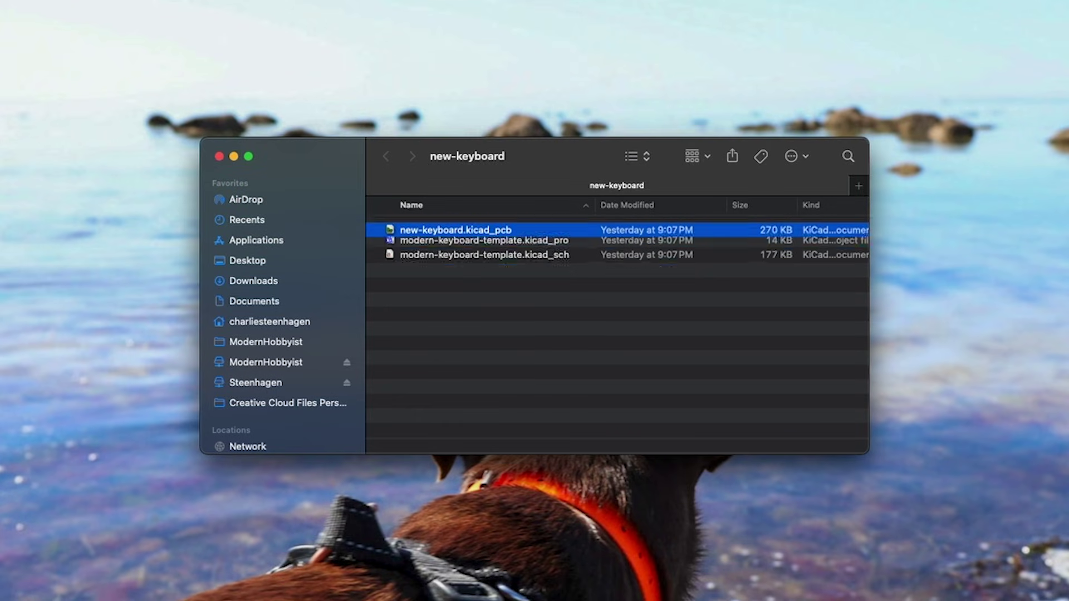
pyautogui.press('super+v')
pyautogui.press('Return')
pyautogui.click(488, 226)
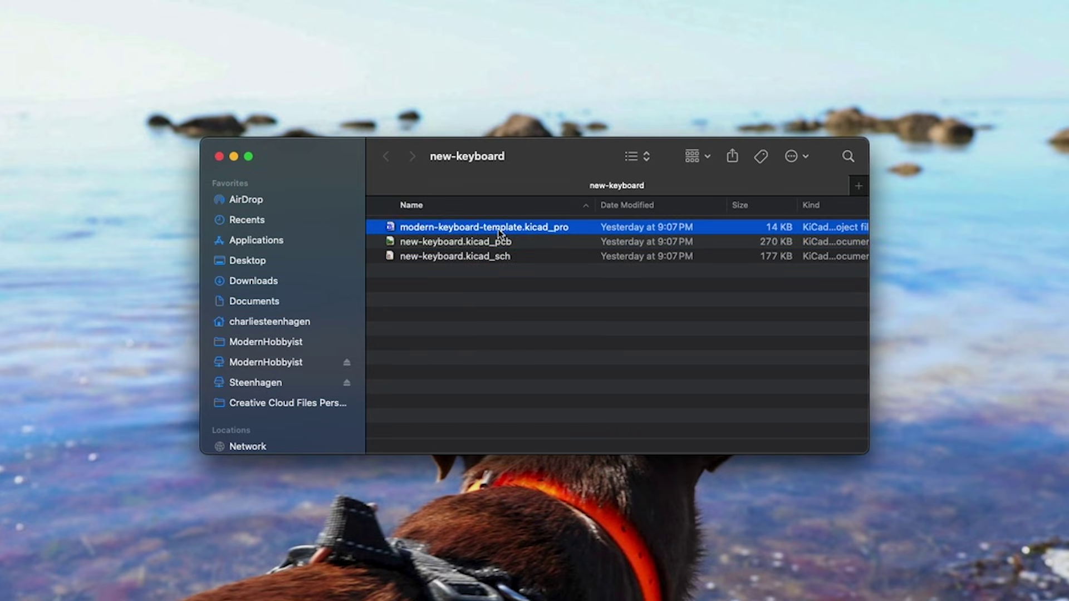
pyautogui.press('Return')
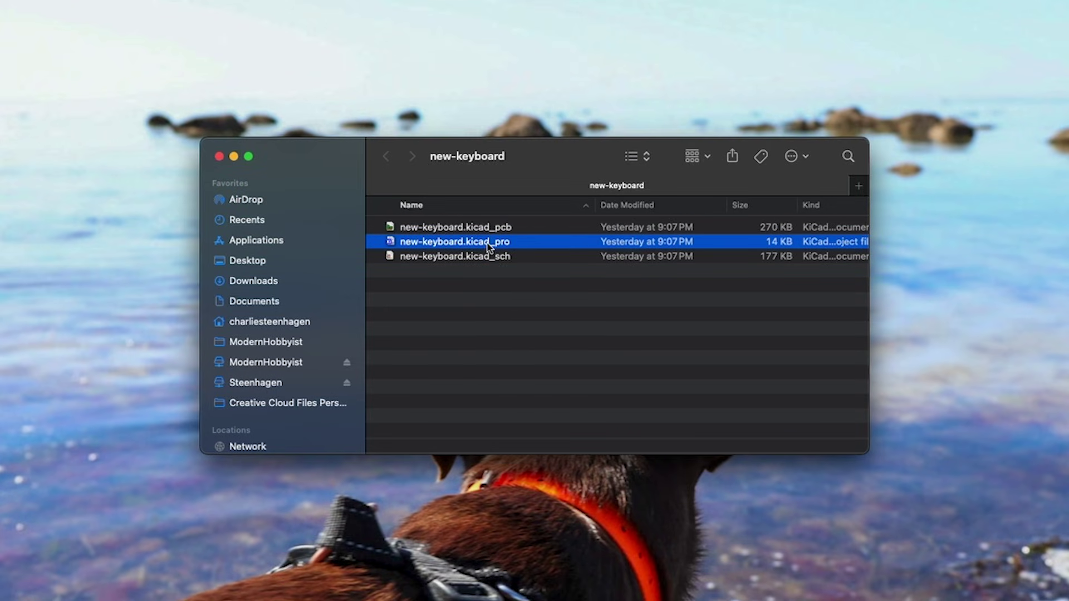
# - Open the new-keyboard project's schematic in KiCad and draw a hierarchical sheet named Matrix with the file matrix.kicad_sch
pyautogui.doubleClick(488, 243)
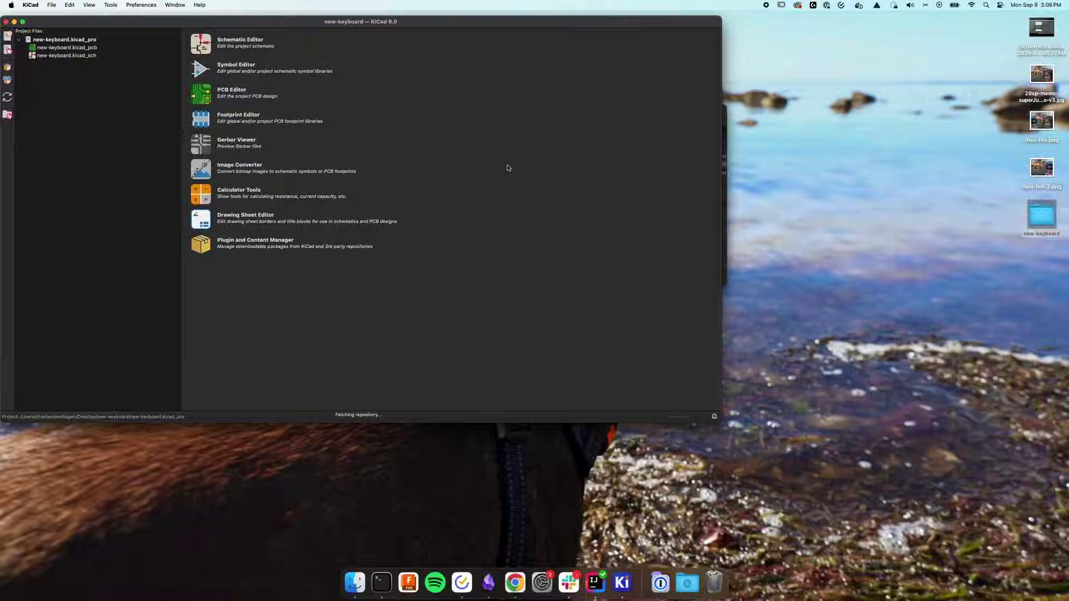
pyautogui.doubleClick(75, 53)
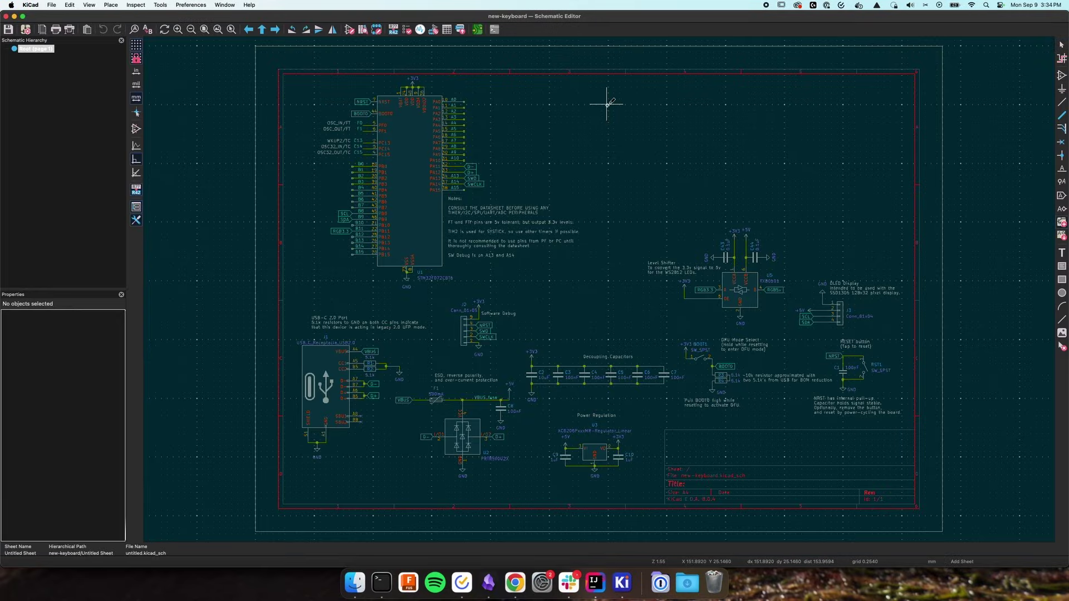
pyautogui.click(607, 104)
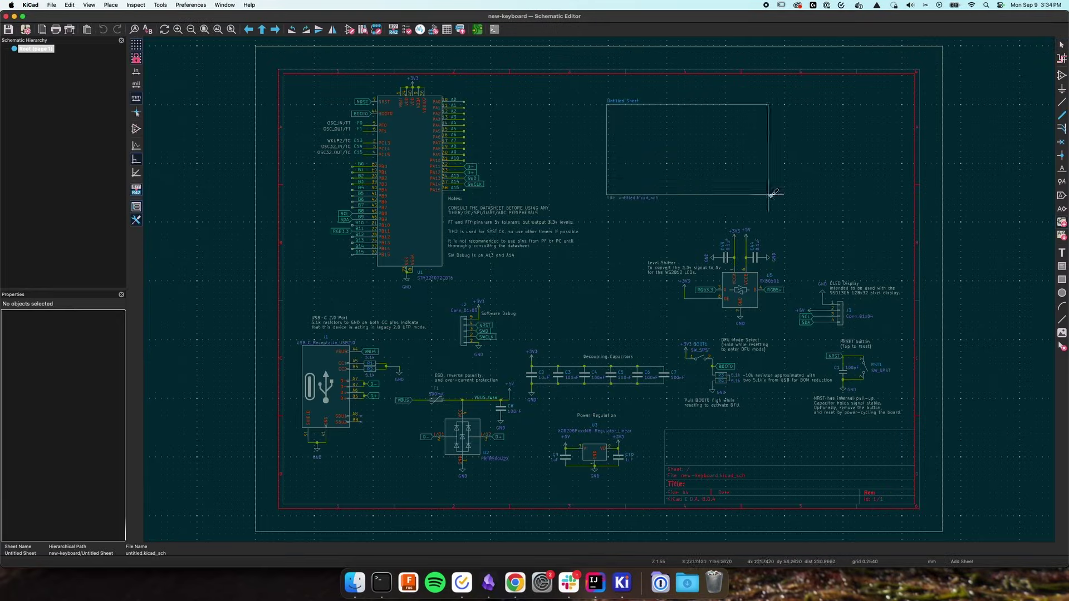
pyautogui.click(785, 200)
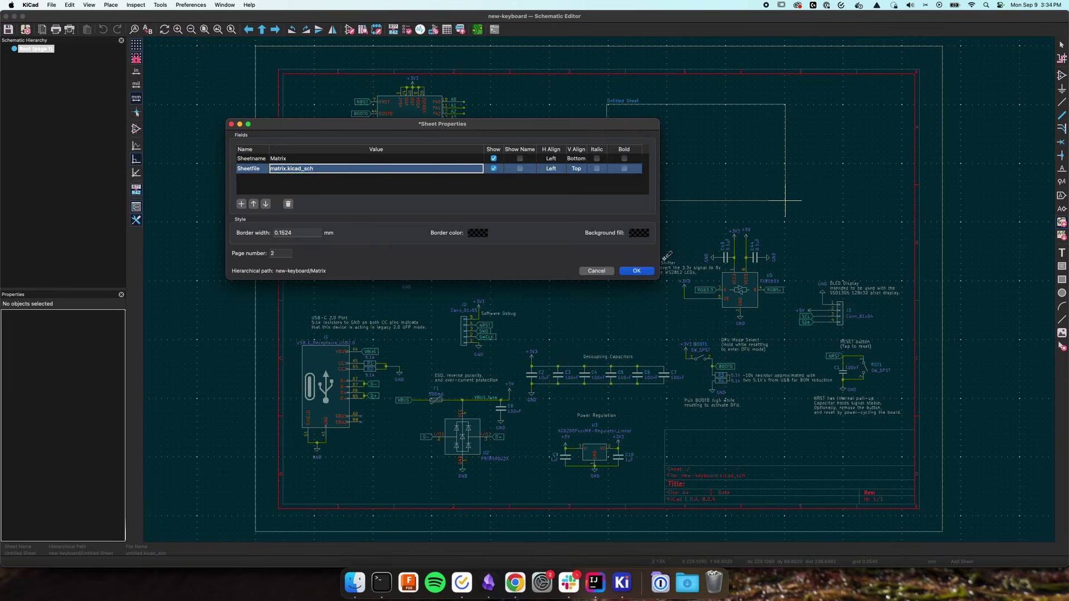
pyautogui.click(637, 271)
# - Enter the Matrix sheet, find the Cherry switches in the symbol library and place MX_SW_HS_CPG151101S11 near the sheet's upper-left corner
pyautogui.doubleClick(671, 147)
pyautogui.press('a')
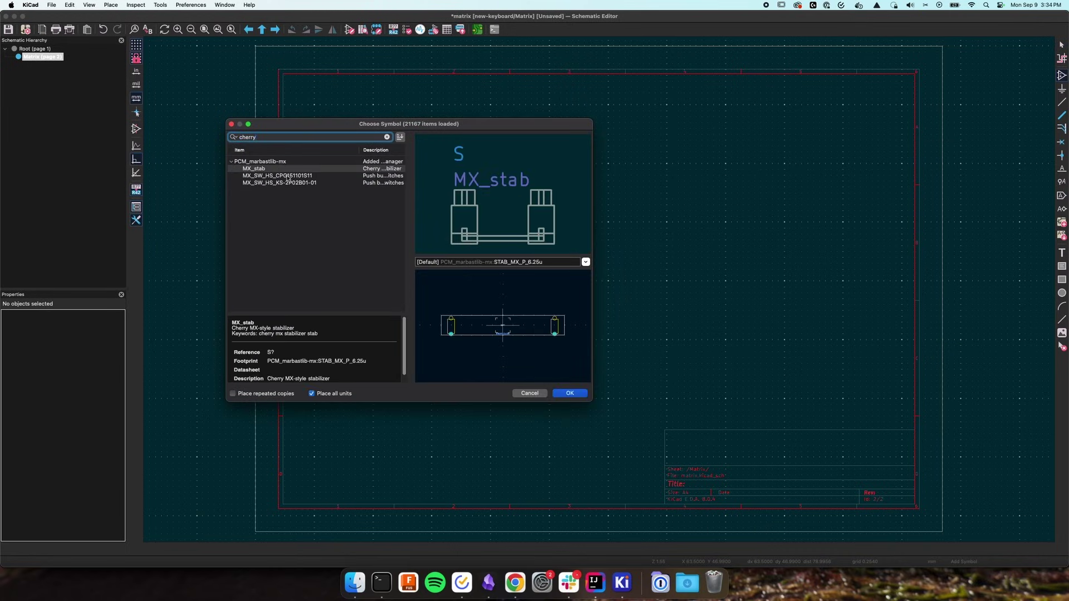
pyautogui.click(282, 177)
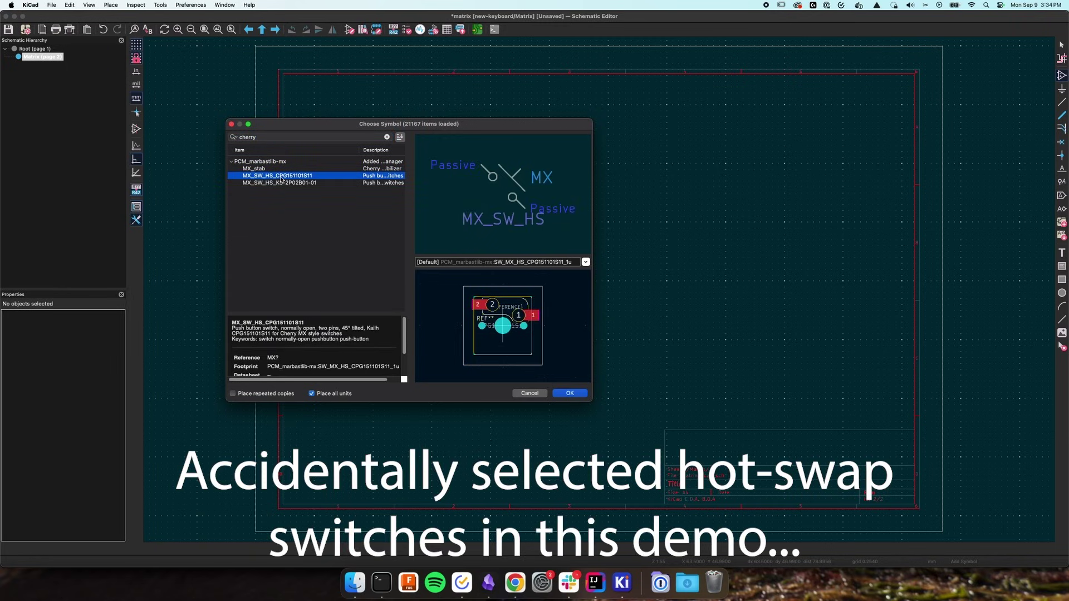
pyautogui.doubleClick(282, 177)
pyautogui.scroll(3, 552, 283)
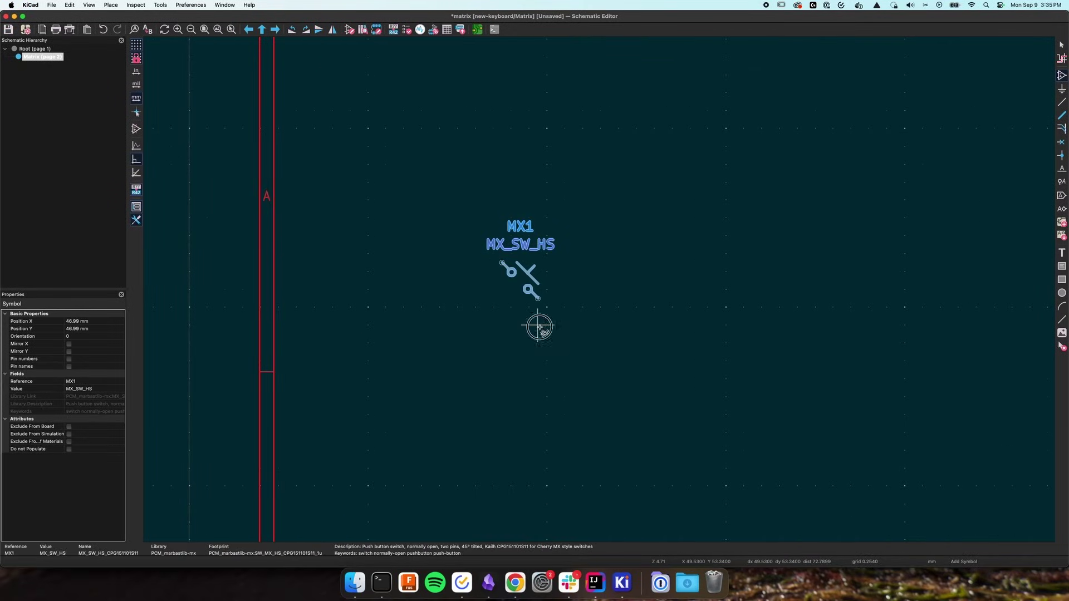
# - Place a Device library diode (D) rotated to point downward, joined to the lower pin of the switch
pyautogui.click(539, 327)
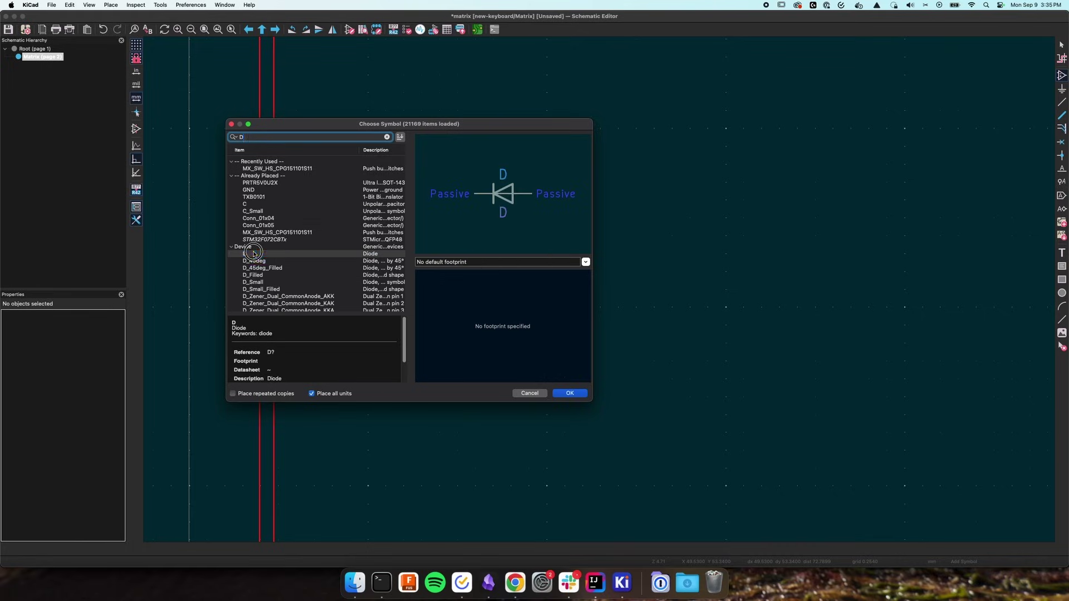
pyautogui.doubleClick(254, 255)
pyautogui.press('r')
pyautogui.press('r')
pyautogui.press('r')
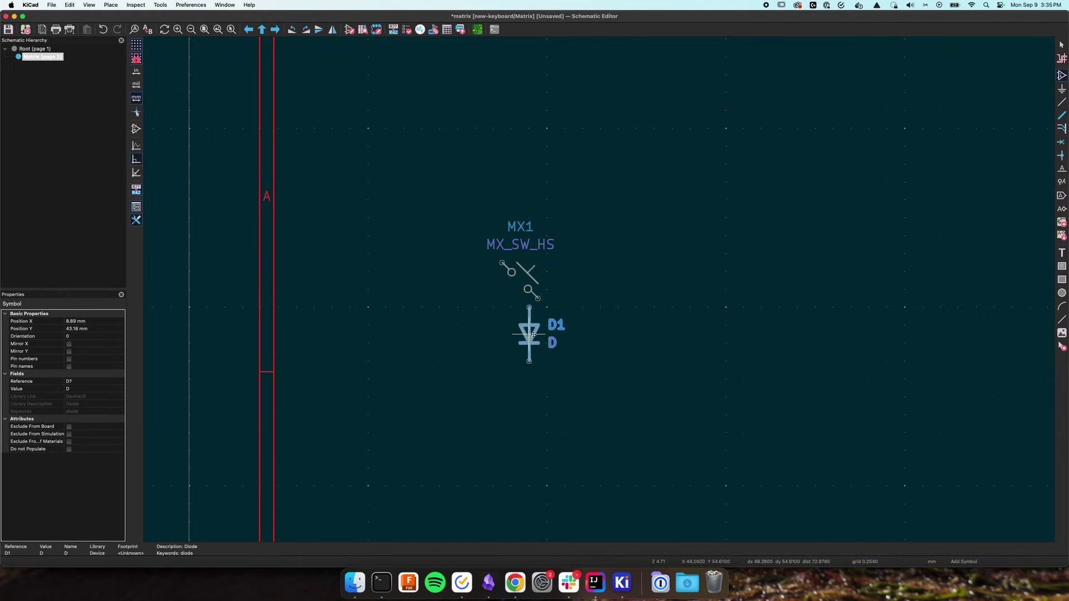
pyautogui.scroll(-3, 570, 329)
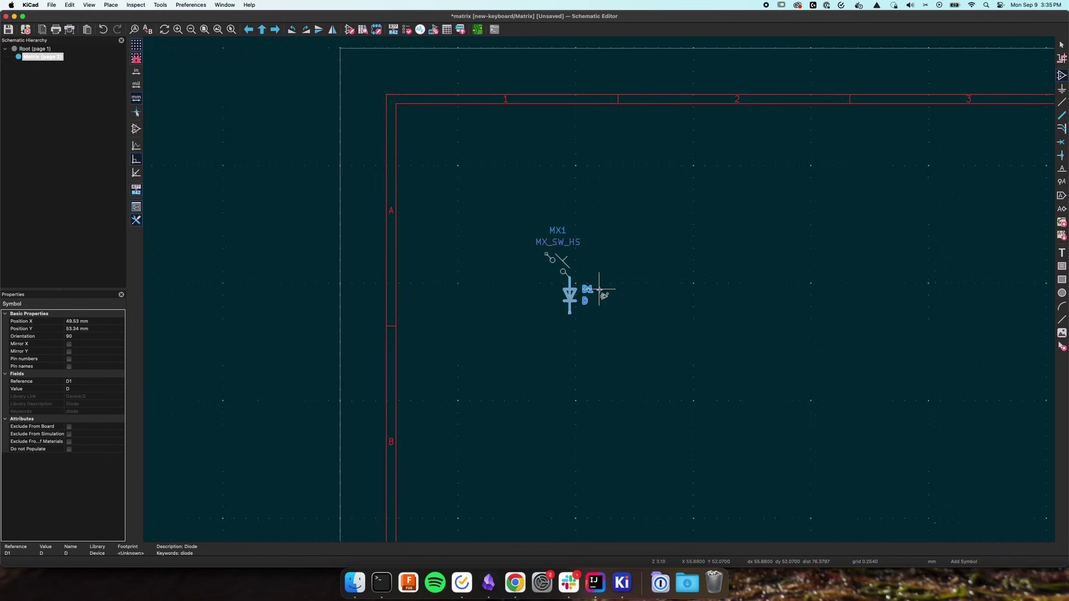
pyautogui.click(458, 289)
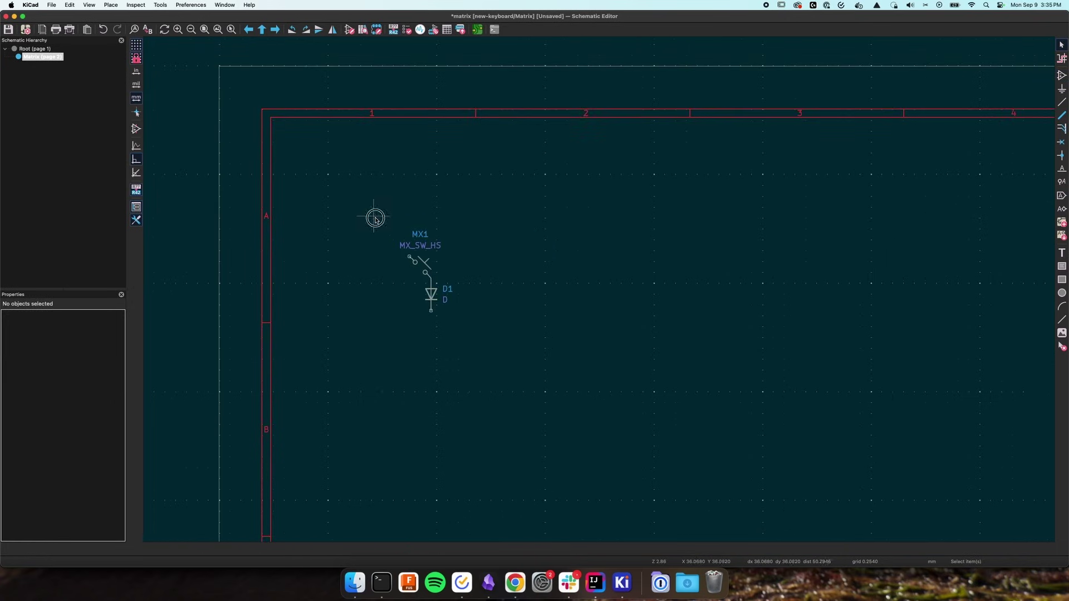
# - Copy the switch and diode pair and place three copies in a row to its right
pyautogui.moveTo(399, 236); pyautogui.dragTo(476, 325)
pyautogui.press('super+v')
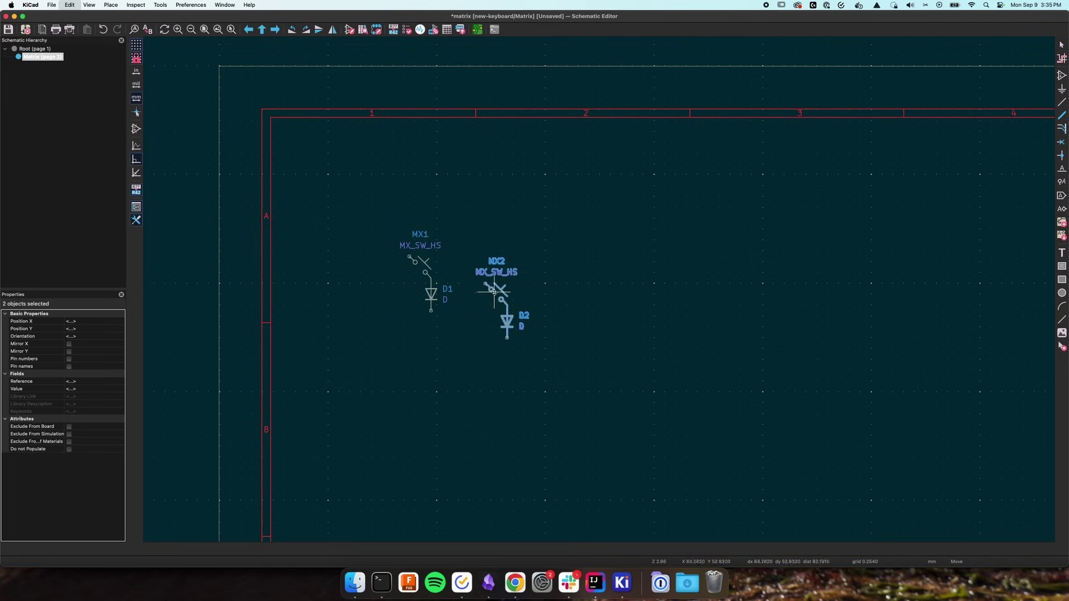
pyautogui.click(490, 267)
pyautogui.press('super+v')
pyautogui.click(562, 267)
pyautogui.press('super+v')
pyautogui.click(629, 268)
# - Duplicate the group of four switch and diode pairs repeatedly to the right to extend the row to twenty pairs
pyautogui.moveTo(366, 222); pyautogui.dragTo(640, 343)
pyautogui.hotkey('ctrl', 'd')
pyautogui.scroll(-2, 694, 270)
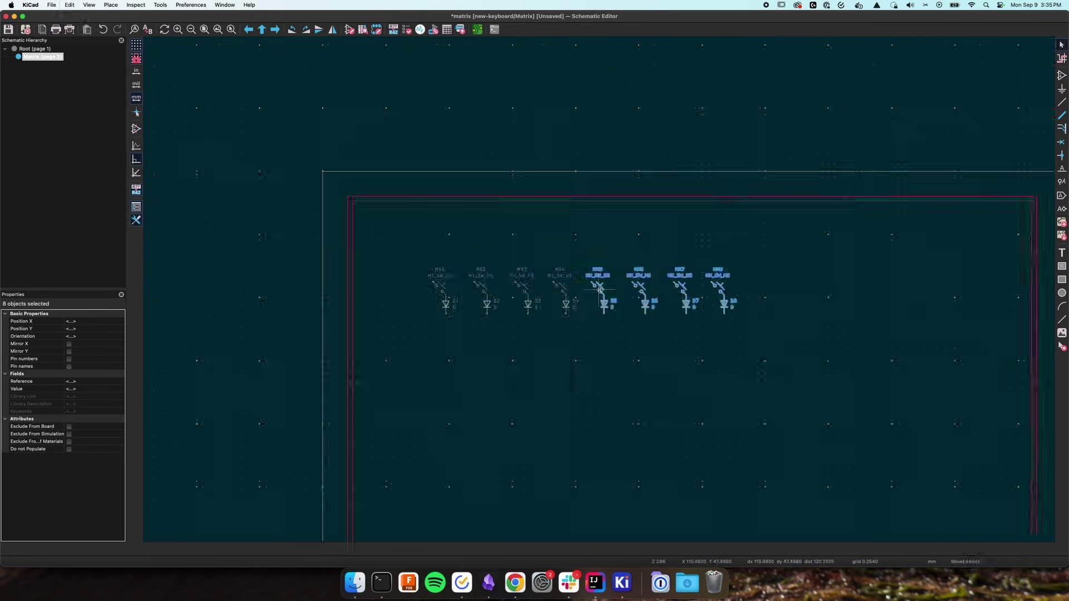
pyautogui.click(599, 287)
pyautogui.hotkey('ctrl', 'd')
pyautogui.click(754, 287)
pyautogui.hotkey('ctrl', 'd')
pyautogui.click(912, 287)
pyautogui.press('super+d')
pyautogui.hscroll(3, 910, 278)
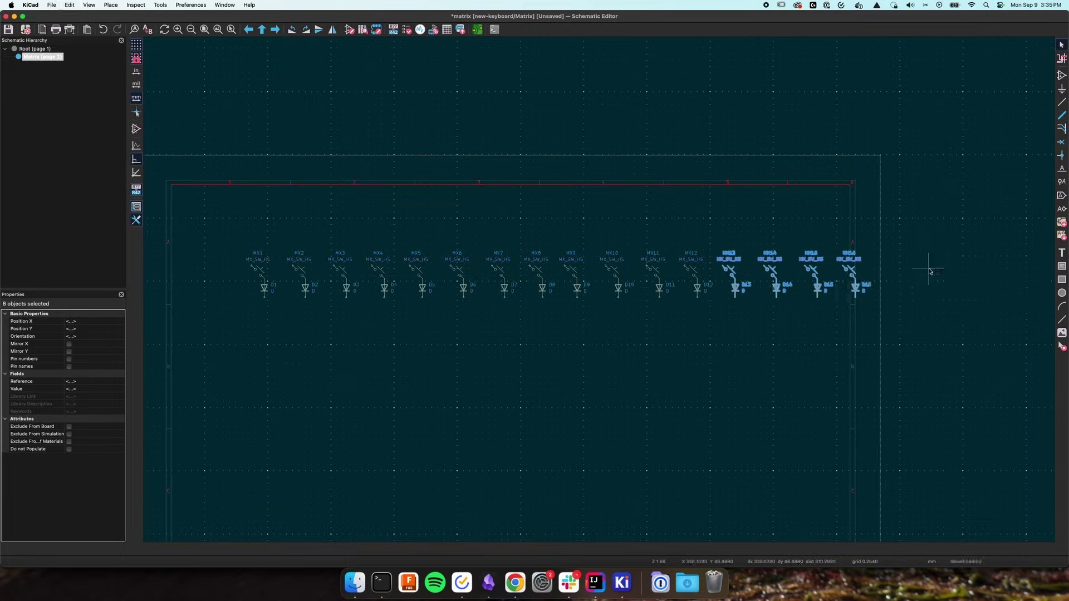
pyautogui.click(894, 271)
# - Delete the surplus switch and diode pair from the row to leave nineteen columns
pyautogui.press('Escape')
pyautogui.hscroll(5, 894, 272)
pyautogui.moveTo(671, 251); pyautogui.dragTo(726, 330)
pyautogui.press('Delete')
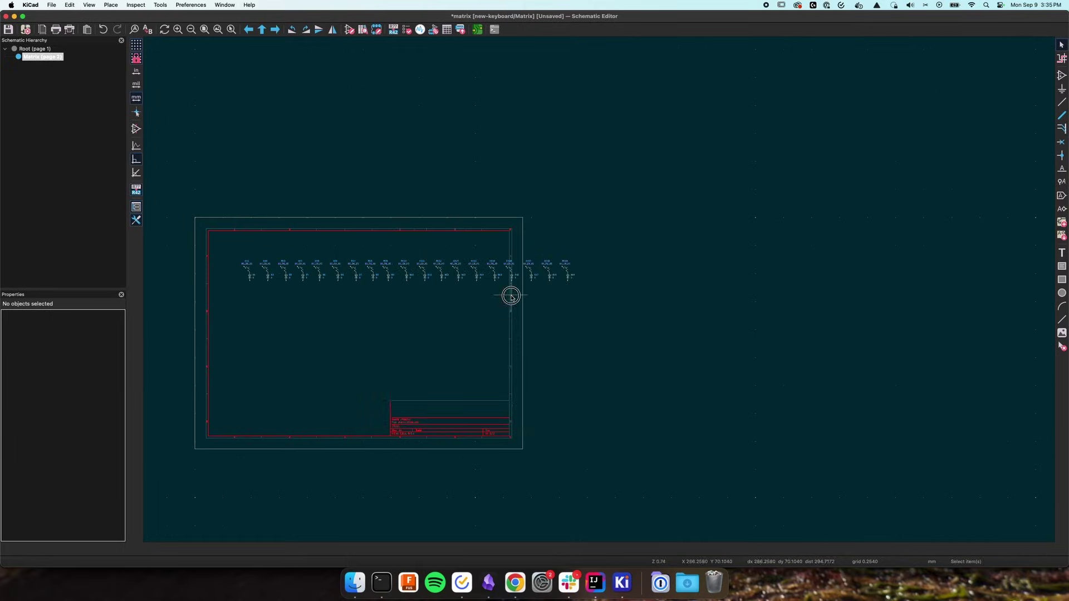
# - Change the Matrix sheet's page settings to a larger paper size that holds the whole row of switches
pyautogui.scroll(-3, 498, 258)
pyautogui.doubleClick(511, 296)
pyautogui.click(399, 203)
pyautogui.click(390, 214)
pyautogui.click(708, 407)
# - Copy the row of nineteen switch and diode pairs and place it below as the second and third matrix rows
pyautogui.moveTo(227, 245); pyautogui.dragTo(616, 292)
pyautogui.press('super+c')
pyautogui.press('super+v')
pyautogui.scroll(5, 249, 295)
pyautogui.click(583, 295)
pyautogui.press('super+d')
pyautogui.scroll(-2, 583, 394)
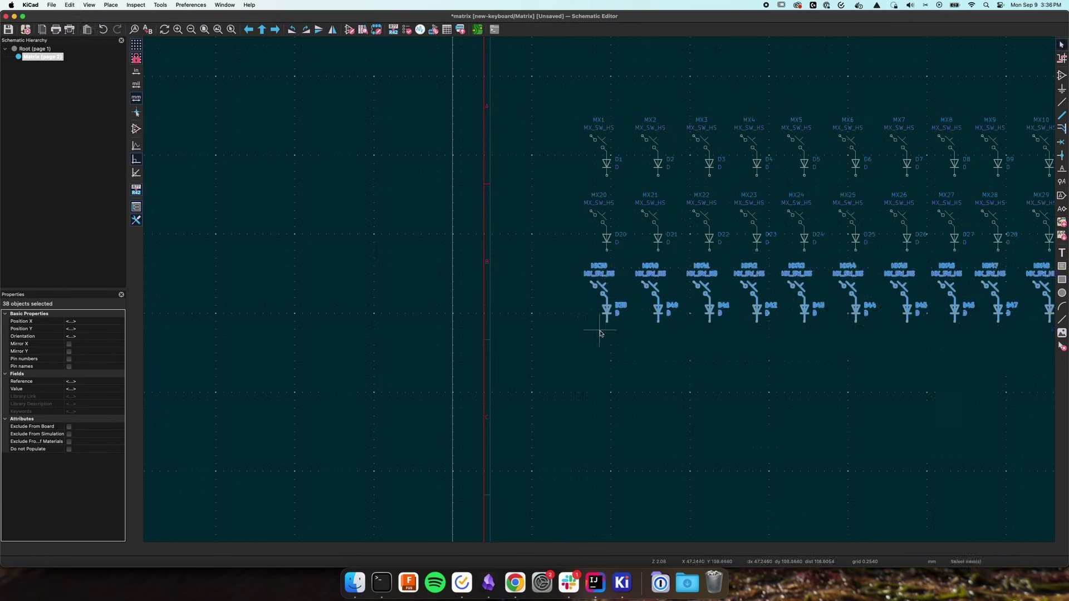
pyautogui.click(600, 287)
# - Duplicate the switch row again to place the fourth and fifth rows of the matrix
pyautogui.hotkey('ctrl', 'd')
pyautogui.click(601, 362)
pyautogui.moveTo(601, 362); pyautogui.dragTo(506, 301, button='middle')
pyautogui.press('super+d')
pyautogui.click(506, 364)
pyautogui.scroll(-3, 505, 365)
pyautogui.moveTo(506, 365); pyautogui.dragTo(366, 368, button='middle')
pyautogui.scroll(2, 348, 218)
pyautogui.moveTo(348, 219); pyautogui.dragTo(331, 270, button='middle')
pyautogui.scroll(-5, 332, 272)
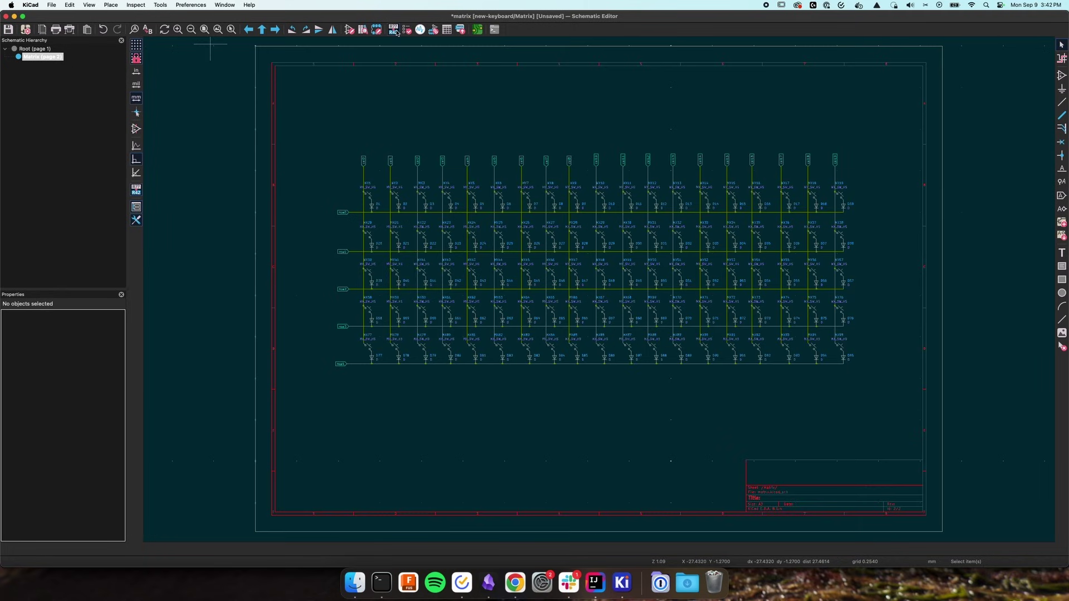
# - Draw a vertical wire connecting the switches of the first column from MX1 down to MX77
pyautogui.click(393, 29)
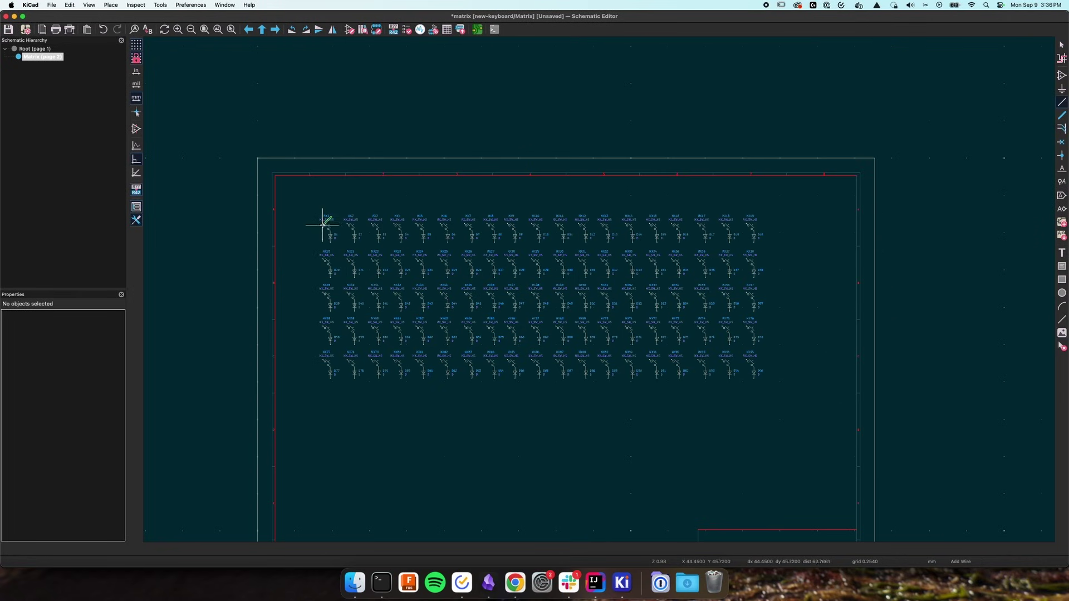
pyautogui.scroll(3, 323, 224)
pyautogui.scroll(2, 331, 207)
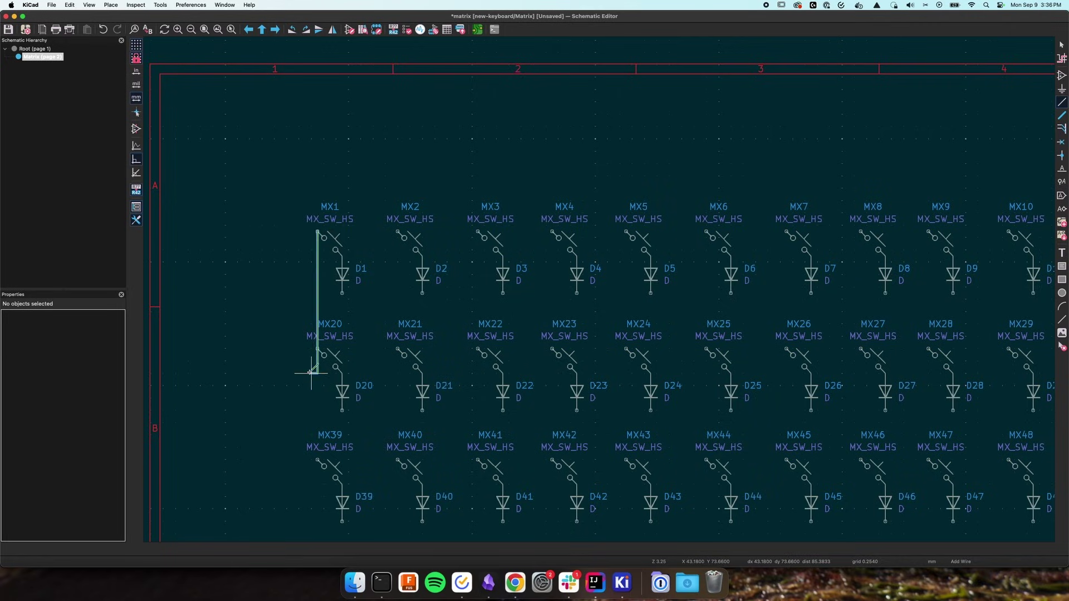
pyautogui.scroll(-2, 310, 372)
pyautogui.scroll(5, 599, 479)
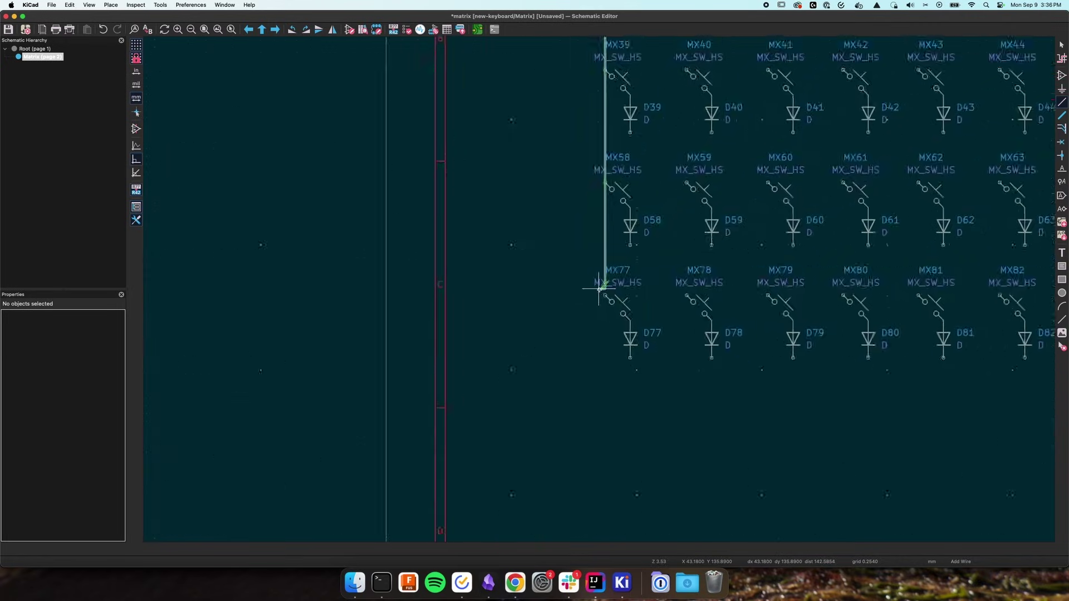
pyautogui.click(613, 303)
pyautogui.scroll(-5, 602, 290)
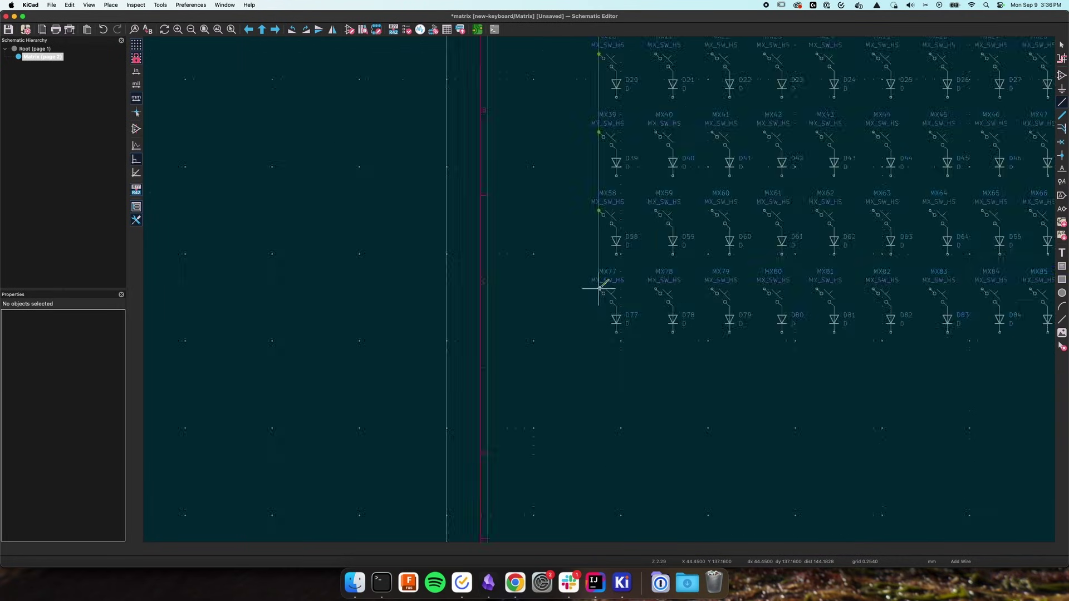
# - Wire the switches of each remaining column together vertically, from the MX2 column through the MX19 column
pyautogui.click(401, 171)
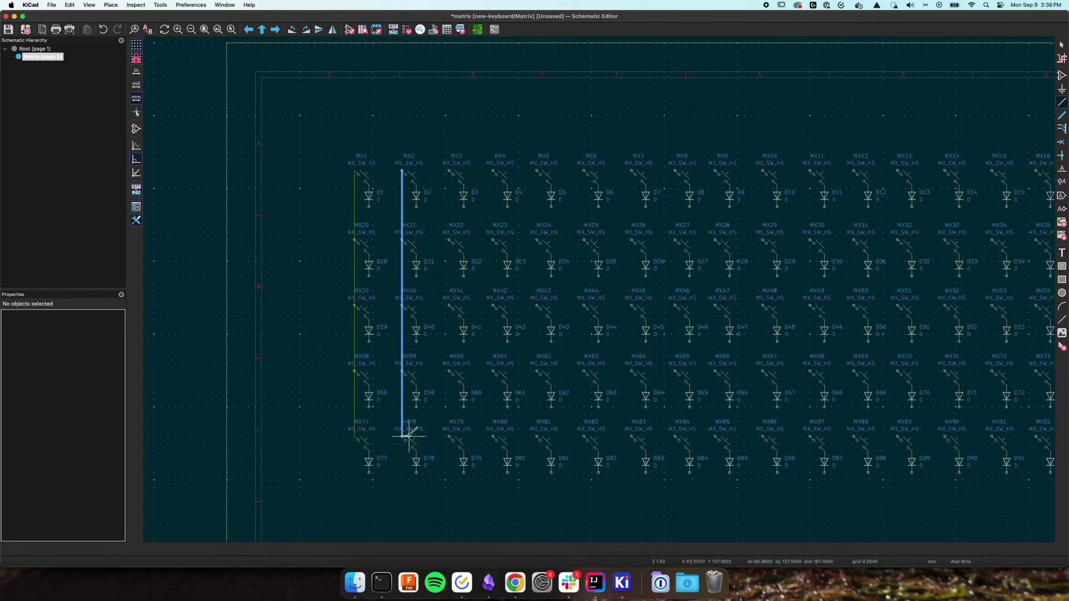
pyautogui.click(401, 436)
pyautogui.click(449, 436)
pyautogui.click(450, 172)
pyautogui.click(493, 172)
pyautogui.click(493, 437)
pyautogui.click(536, 437)
pyautogui.click(536, 171)
pyautogui.click(584, 172)
pyautogui.click(584, 437)
pyautogui.click(631, 437)
pyautogui.click(632, 171)
pyautogui.click(675, 172)
pyautogui.click(675, 437)
pyautogui.click(715, 437)
pyautogui.click(715, 171)
pyautogui.click(762, 172)
pyautogui.click(762, 437)
pyautogui.click(809, 437)
pyautogui.click(809, 172)
pyautogui.click(854, 171)
pyautogui.click(854, 438)
pyautogui.click(898, 437)
pyautogui.click(898, 171)
pyautogui.moveTo(900, 201); pyautogui.dragTo(582, 192, button='middle')
pyautogui.click(628, 162)
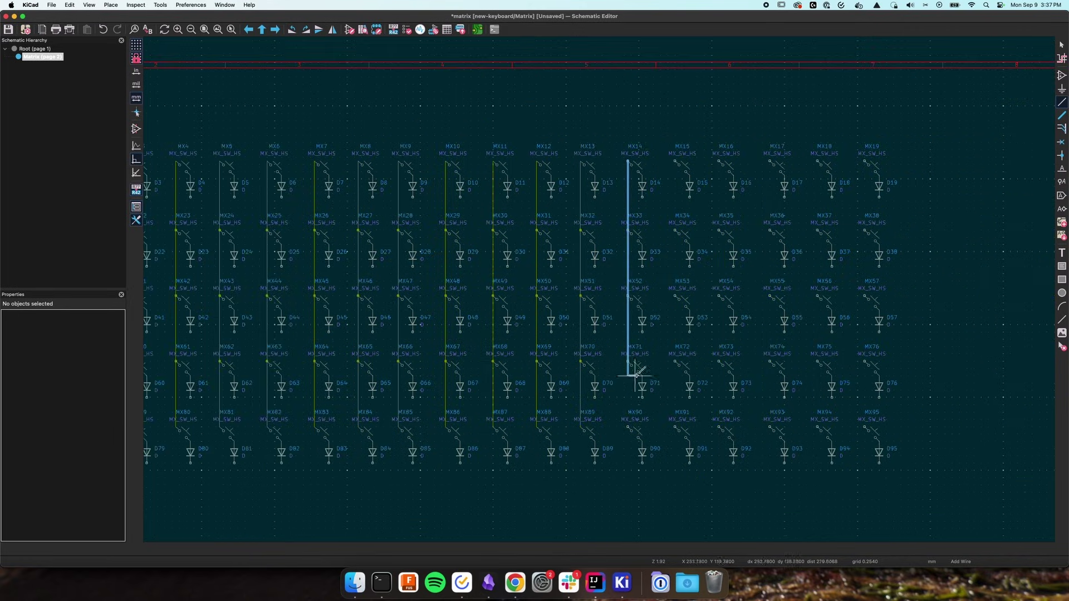
pyautogui.click(628, 427)
pyautogui.click(676, 427)
pyautogui.click(675, 161)
pyautogui.click(770, 428)
pyautogui.click(771, 162)
pyautogui.click(817, 162)
pyautogui.click(818, 427)
pyautogui.click(865, 428)
pyautogui.click(864, 162)
pyautogui.press('Escape')
pyautogui.press('Escape')
# - Draw a horizontal wire along the diode outputs of each of the five rows, extending past the first column
pyautogui.scroll(-3, 835, 230)
pyautogui.hscroll(-3, 835, 230)
pyautogui.press('w')
pyautogui.click(865, 233)
pyautogui.click(192, 288)
pyautogui.click(872, 288)
pyautogui.click(191, 340)
pyautogui.click(872, 341)
pyautogui.click(191, 393)
pyautogui.click(872, 392)
pyautogui.click(191, 444)
pyautogui.click(872, 445)
pyautogui.press('Escape')
pyautogui.press('Escape')
pyautogui.scroll(-2, 457, 299)
pyautogui.hscroll(-3, 457, 299)
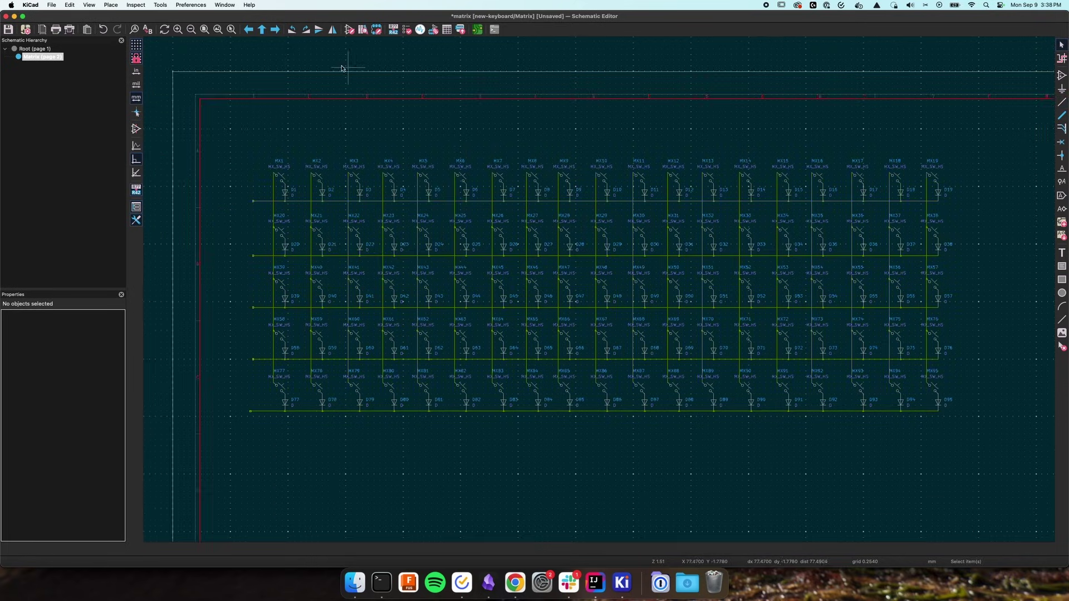
# - Create a global label named col0, turn it vertical and place copies above each of the first four columns
pyautogui.click(110, 5)
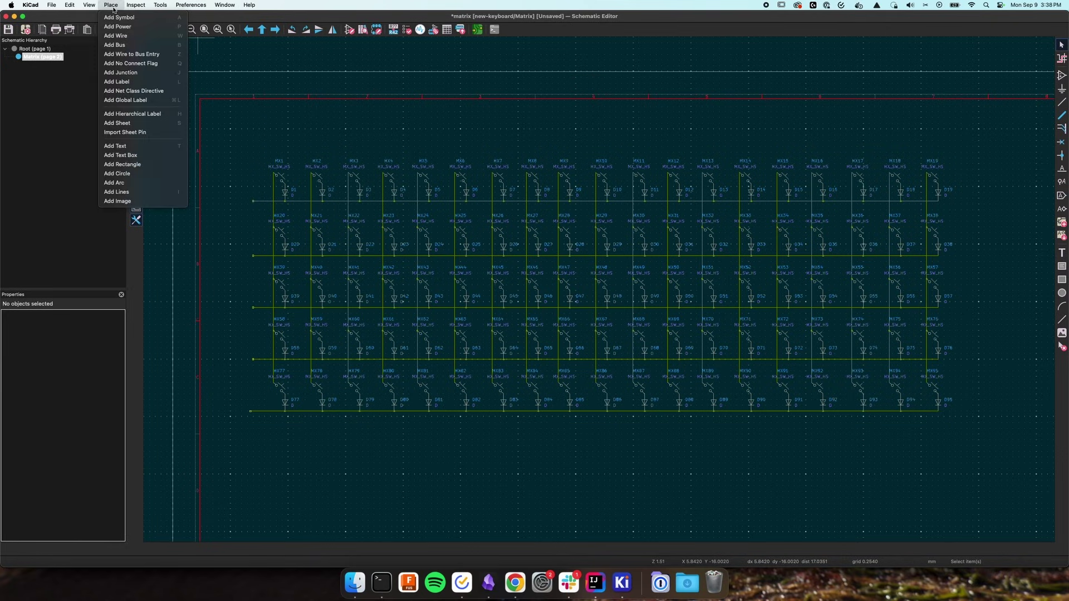
pyautogui.click(123, 100)
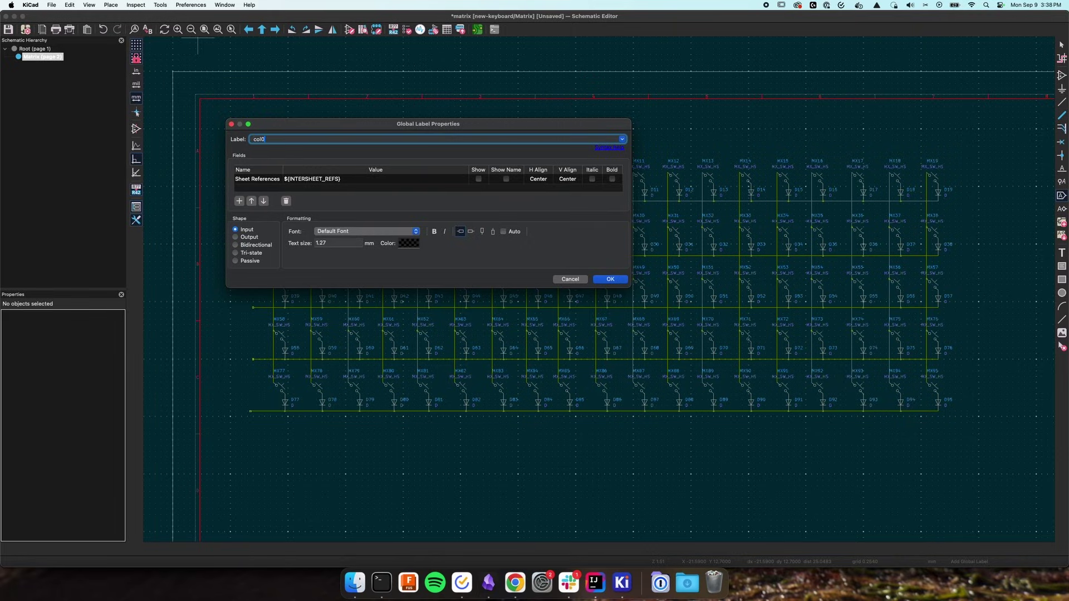
pyautogui.press('Return')
pyautogui.press('r')
pyautogui.scroll(5, 273, 152)
pyautogui.click(275, 116)
pyautogui.click(373, 115)
pyautogui.click(471, 116)
pyautogui.click(561, 116)
# - Paste copies of the four col0 labels above the remaining columns and delete the surplus one beyond the last column
pyautogui.scroll(-2, 749, 144)
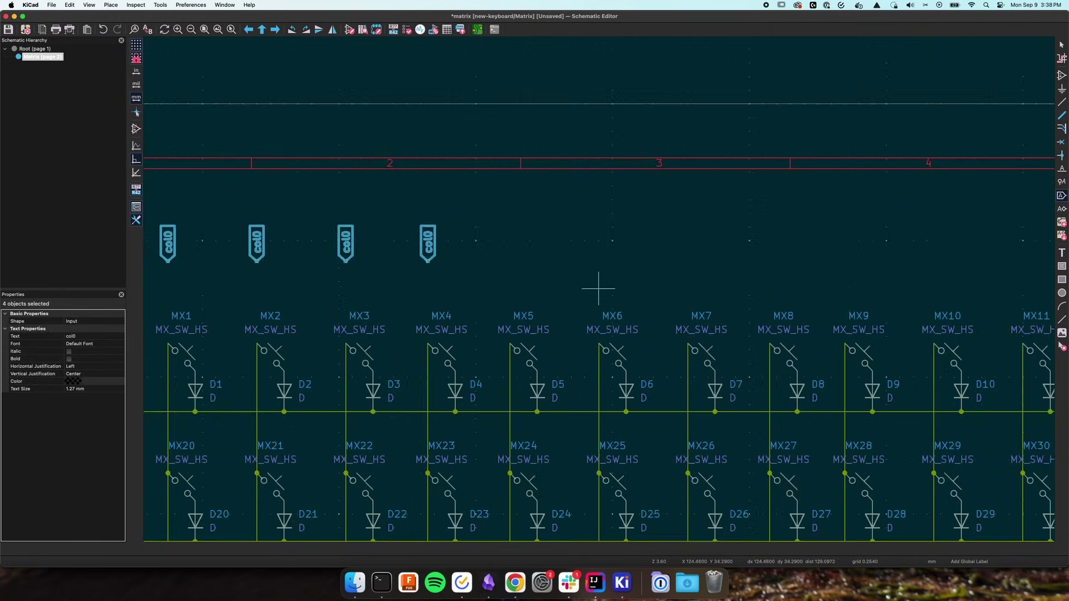
pyautogui.press('super+v')
pyautogui.click(507, 268)
pyautogui.hscroll(5, 583, 279)
pyautogui.click(451, 281)
pyautogui.press('super+v')
pyautogui.click(735, 255)
pyautogui.press('Delete')
pyautogui.scroll(-3, 902, 246)
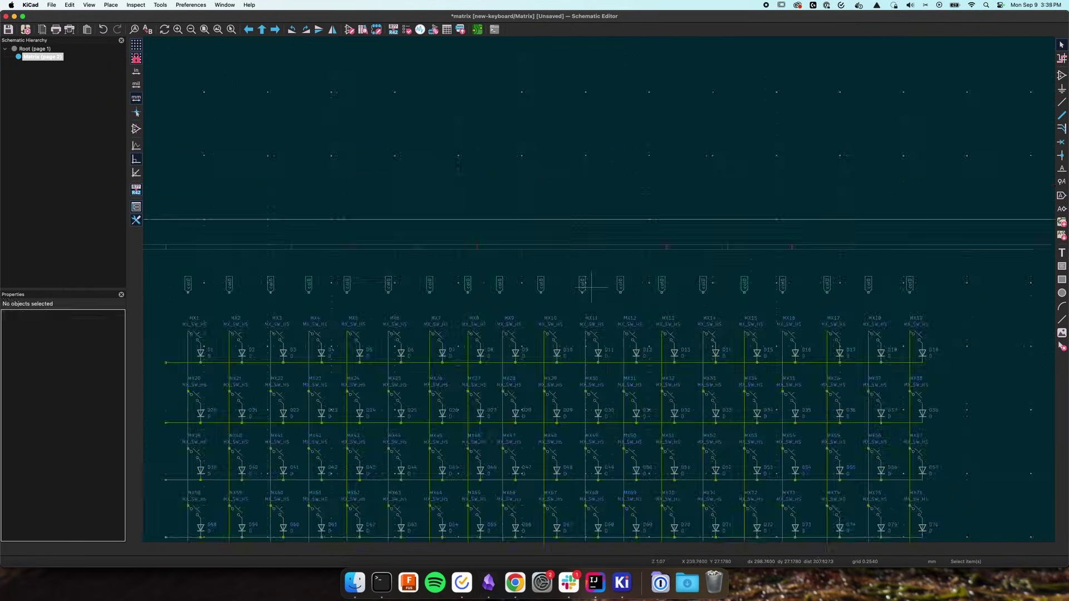
# - Rename the global labels above the second through seventh columns as col1 through col6
pyautogui.hscroll(-2, 571, 247)
pyautogui.doubleClick(267, 204)
pyautogui.write('col1')
pyautogui.press('Return')
pyautogui.doubleClick(307, 204)
pyautogui.write('col2')
pyautogui.press('Return')
pyautogui.doubleClick(346, 204)
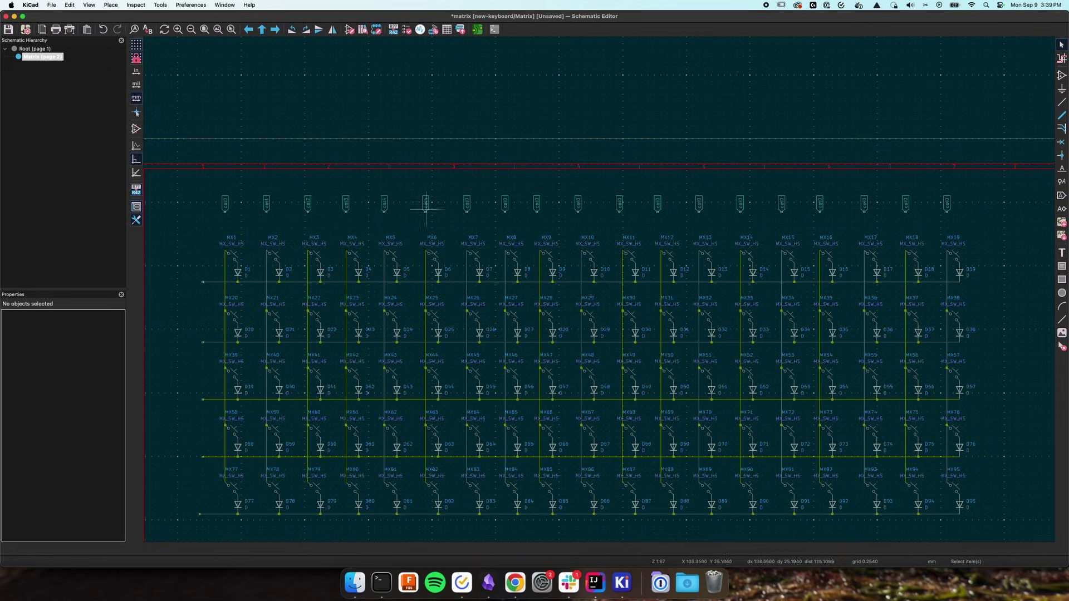
pyautogui.doubleClick(467, 204)
pyautogui.write('col6')
pyautogui.press('Return')
# - Rename the labels above the eighth through fourteenth columns as col7, col8 and col10 through col14
pyautogui.doubleClick(537, 205)
pyautogui.write('col8')
pyautogui.press('Return')
pyautogui.doubleClick(658, 204)
pyautogui.write('col12')
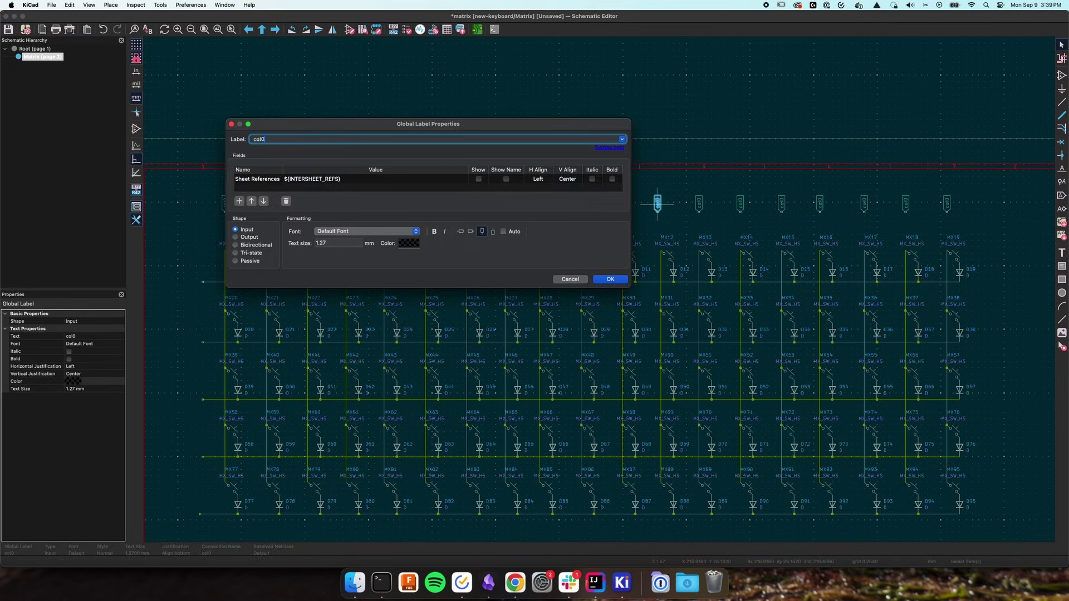
pyautogui.write('col14')
pyautogui.press('Return')
# - Rename the labels above the last five columns as col15 through col19
pyautogui.doubleClick(781, 204)
pyautogui.write('col15')
pyautogui.doubleClick(820, 204)
pyautogui.doubleClick(864, 204)
pyautogui.doubleClick(906, 205)
pyautogui.doubleClick(949, 209)
pyautogui.write('col19')
pyautogui.press('Return')
# - Wire the labels of the first eight columns to the switch columns below them
pyautogui.press('w')
pyautogui.click(266, 210)
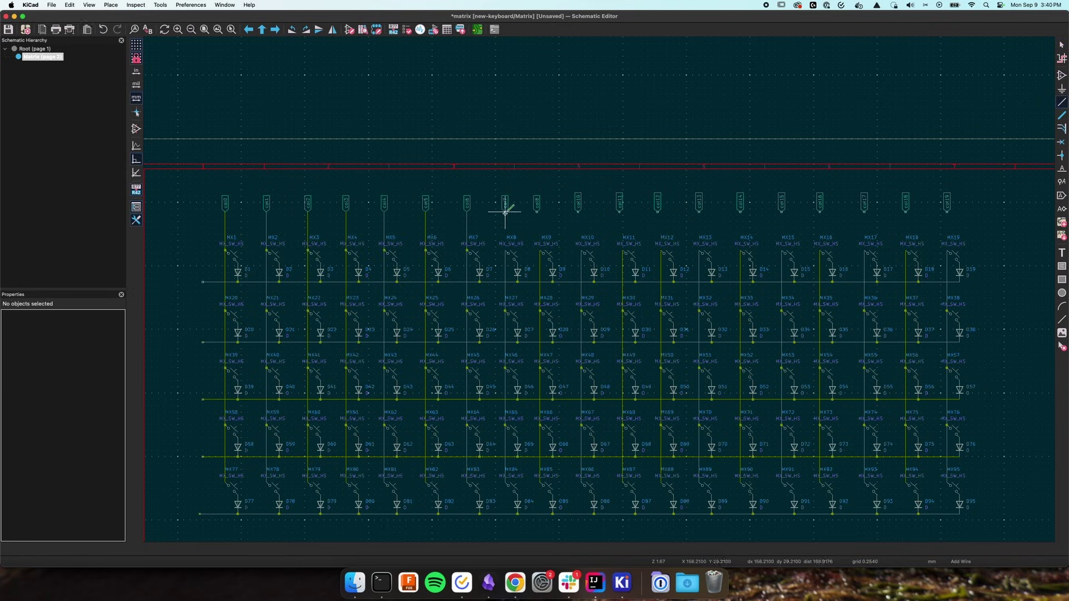
pyautogui.click(505, 250)
# - Shift the col8 to col12 labels into line with their columns and wire all remaining column labels to their switches
pyautogui.moveTo(537, 205); pyautogui.dragTo(662, 204)
pyautogui.press('w')
pyautogui.click(540, 251)
pyautogui.press('w')
pyautogui.click(582, 251)
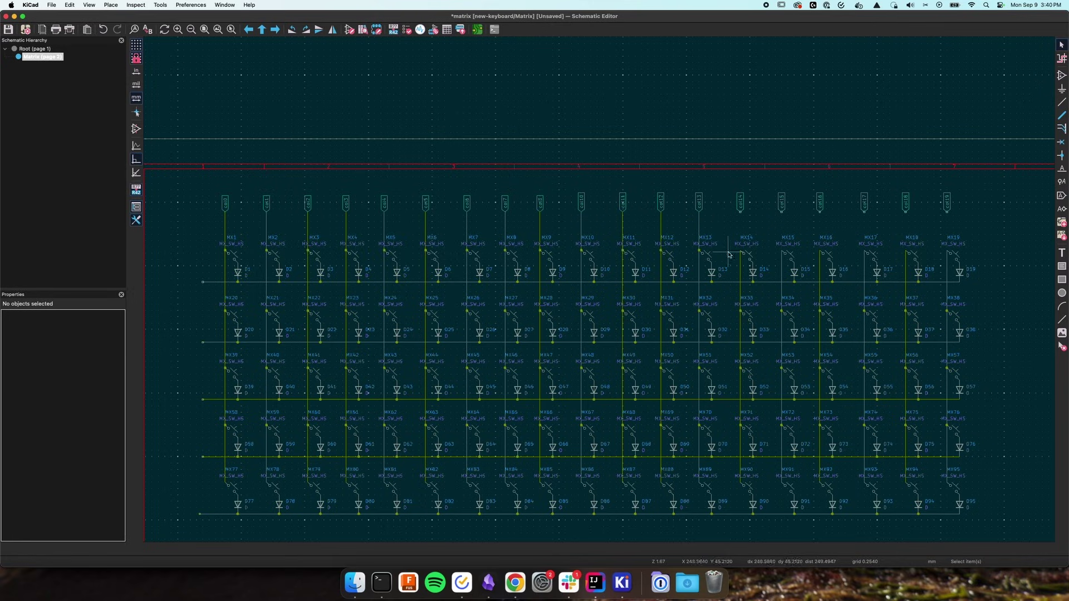
pyautogui.click(947, 251)
# - Place a horizontal copy of a column label at the end of the first row wire and rename it row0
pyautogui.click(258, 187)
pyautogui.press('super+c')
pyautogui.press('super+v')
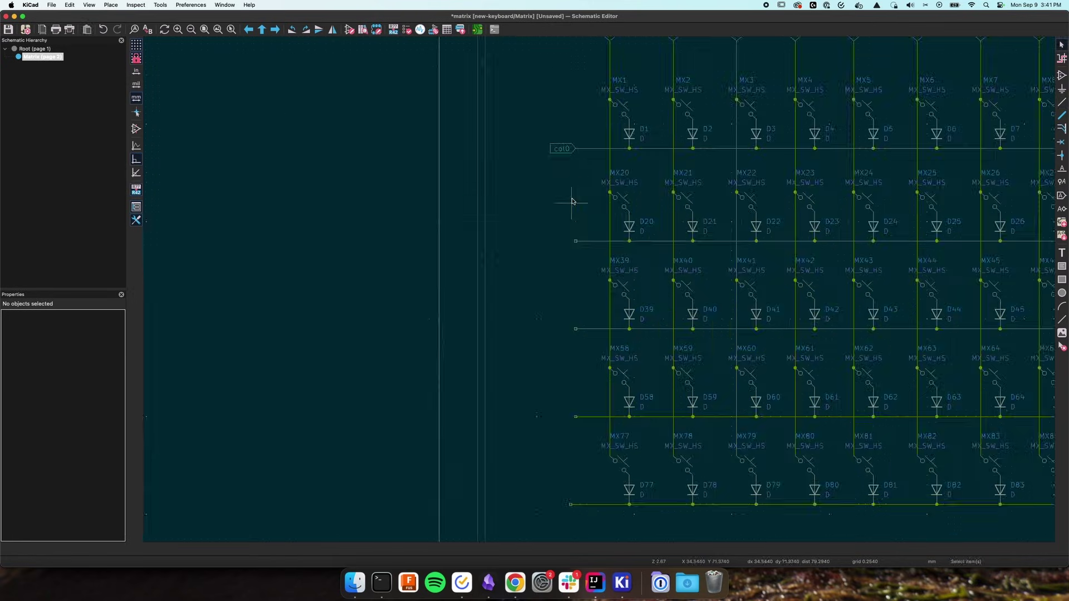
pyautogui.doubleClick(563, 150)
pyautogui.write('row0')
# - Paste copies of the row0 label at the ends of the other four row wires
pyautogui.press('super+v')
pyautogui.click(576, 241)
pyautogui.click(569, 506)
# - Rename the four pasted row labels as row1 through row4, from the second row down
pyautogui.doubleClick(561, 242)
pyautogui.write('row1')
pyautogui.press('Return')
pyautogui.doubleClick(557, 331)
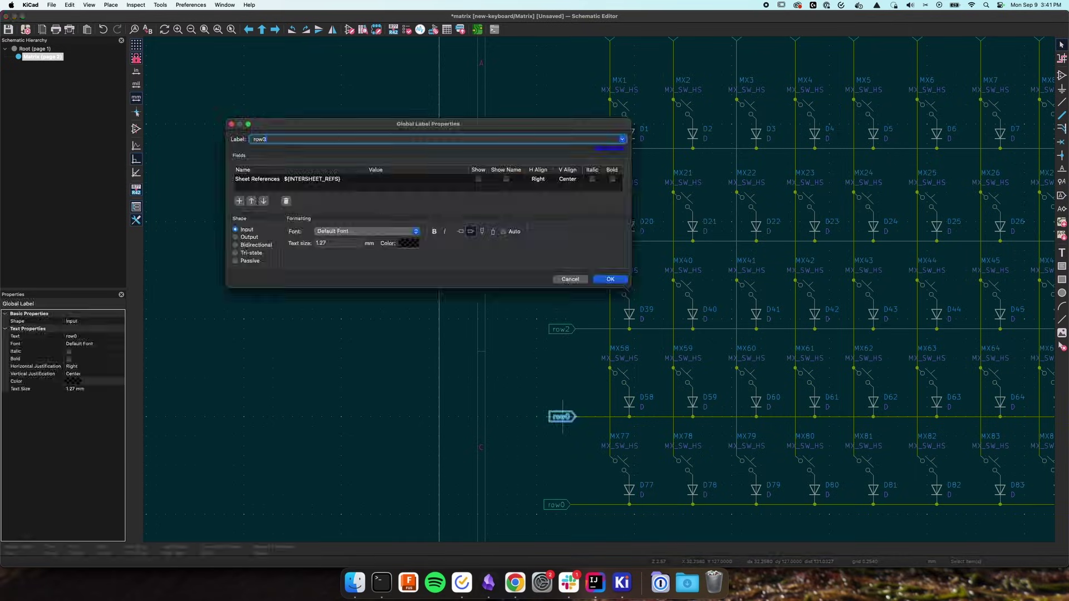
pyautogui.doubleClick(557, 506)
pyautogui.write('row4')
pyautogui.press('Return')
# - Bring the row and column labels into the root sheet and stack the five row labels inside the Matrix sheet box
pyautogui.press('super+0')
pyautogui.press('super+a')
pyautogui.moveTo(557, 245); pyautogui.dragTo(592, 319)
pyautogui.moveTo(339, 129); pyautogui.dragTo(858, 170)
pyautogui.keyDown('shift'); pyautogui.moveTo(323, 194); pyautogui.dragTo(356, 377); pyautogui.keyUp('shift')
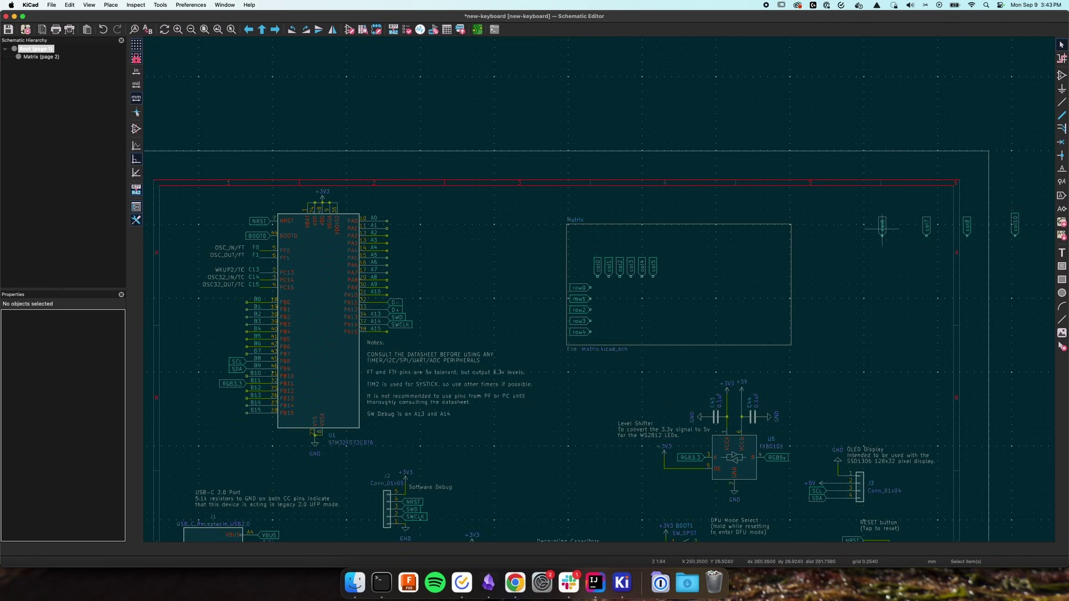
# - Line up the remaining column labels side by side above the row labels inside the Matrix sheet box
pyautogui.moveTo(882, 229); pyautogui.dragTo(664, 277)
pyautogui.moveTo(927, 229); pyautogui.dragTo(676, 277)
pyautogui.moveTo(967, 229); pyautogui.dragTo(687, 276)
pyautogui.moveTo(1015, 229); pyautogui.dragTo(698, 280)
pyautogui.scroll(3, 833, 265)
pyautogui.moveTo(902, 278); pyautogui.dragTo(600, 291)
pyautogui.scroll(4, 606, 290)
pyautogui.moveTo(784, 300); pyautogui.dragTo(657, 301)
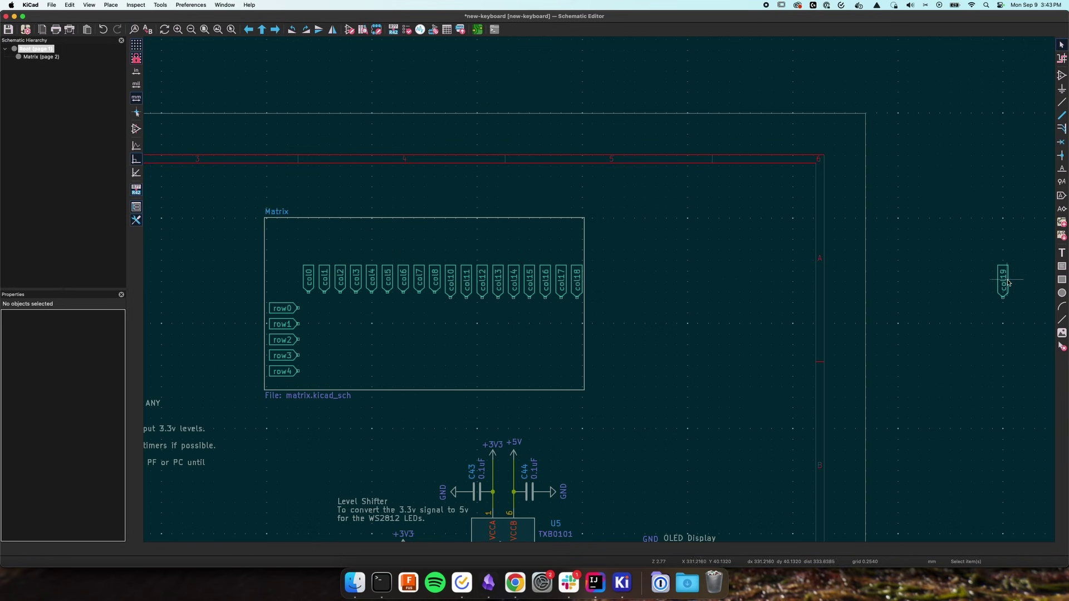
pyautogui.moveTo(1008, 283); pyautogui.dragTo(598, 299)
pyautogui.click(595, 299)
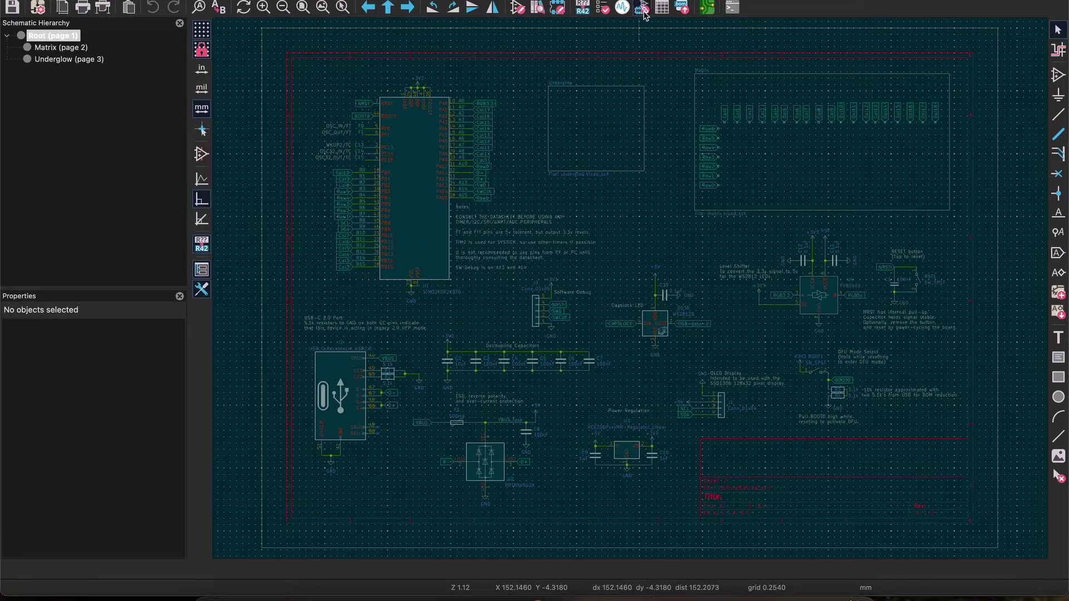
# - Open the footprint assignments and select all diodes without a footprint, D1 through D119
pyautogui.click(642, 8)
pyautogui.click(478, 277)
pyautogui.click(461, 288)
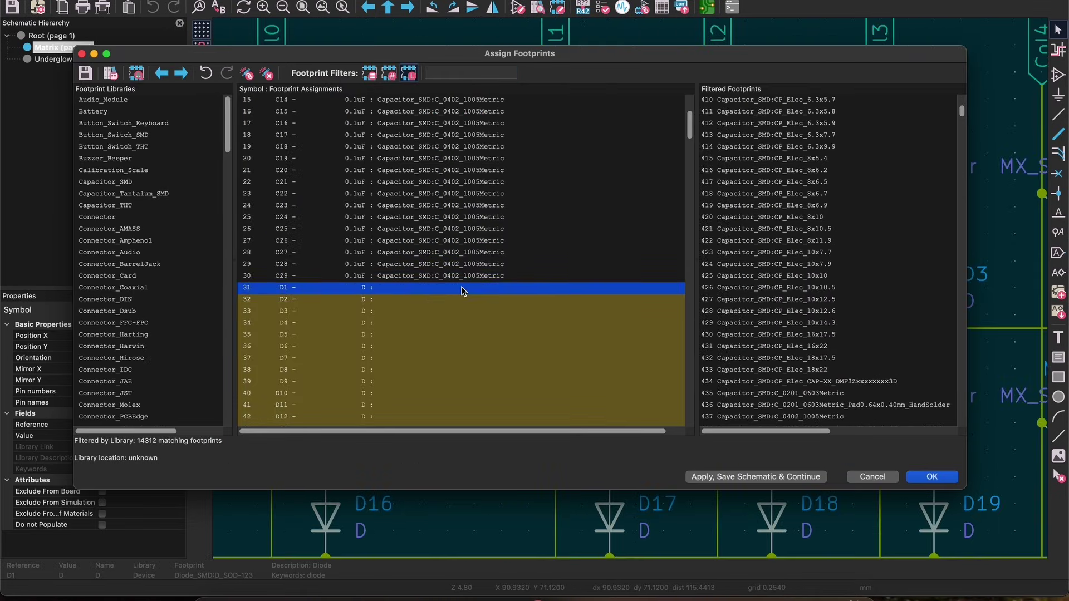
pyautogui.scroll(-10, 462, 289)
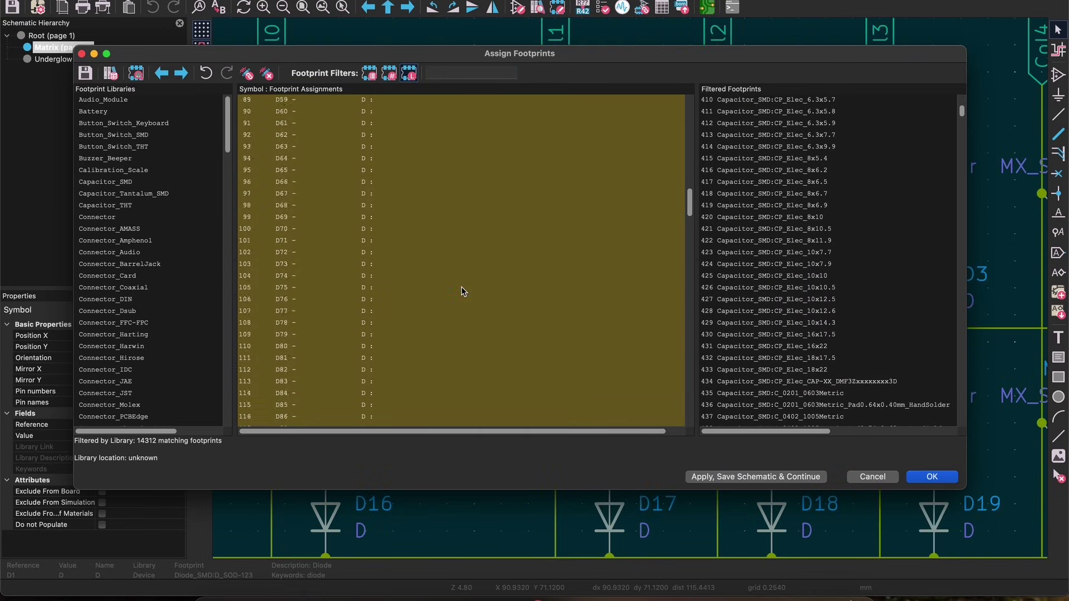
pyautogui.scroll(-15, 461, 286)
pyautogui.scroll(10, 461, 286)
pyautogui.scroll(14, 461, 291)
pyautogui.scroll(-11, 461, 291)
pyautogui.scroll(-10, 461, 287)
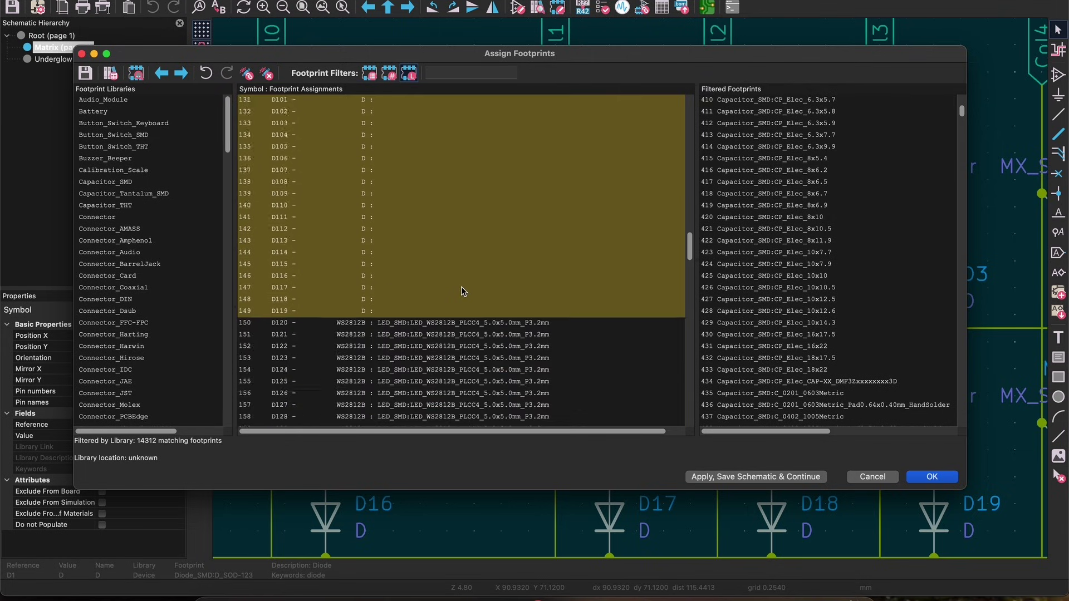
# - Filter the footprints by SOD-123, assign Diode_SMD:D_SOD-123 to the selected diodes and accept the assignments
pyautogui.click(488, 73)
pyautogui.write('SOD-123')
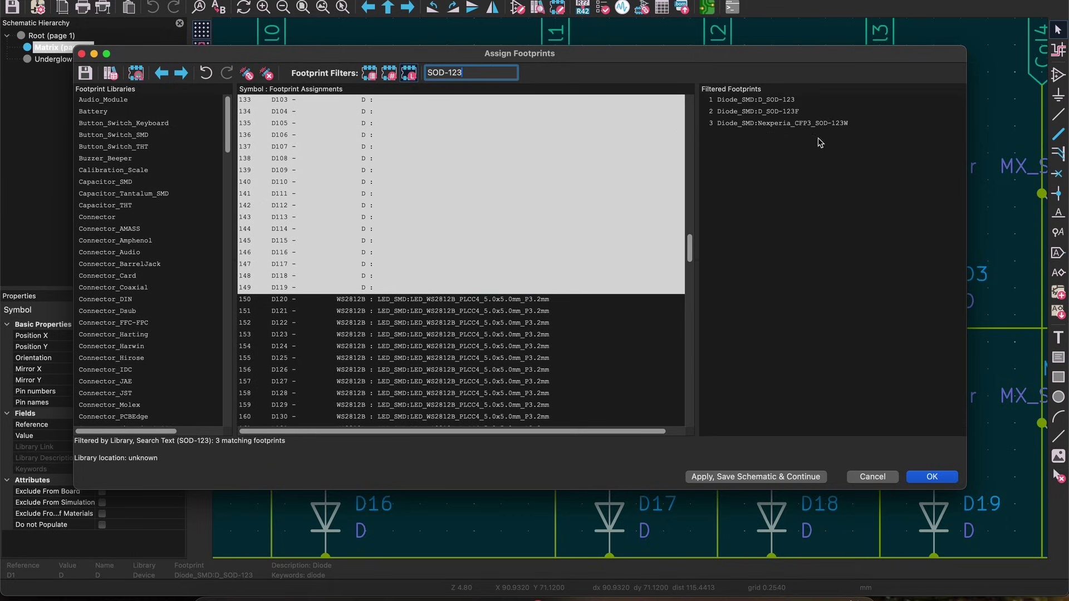
pyautogui.click(784, 101)
pyautogui.doubleClick(771, 102)
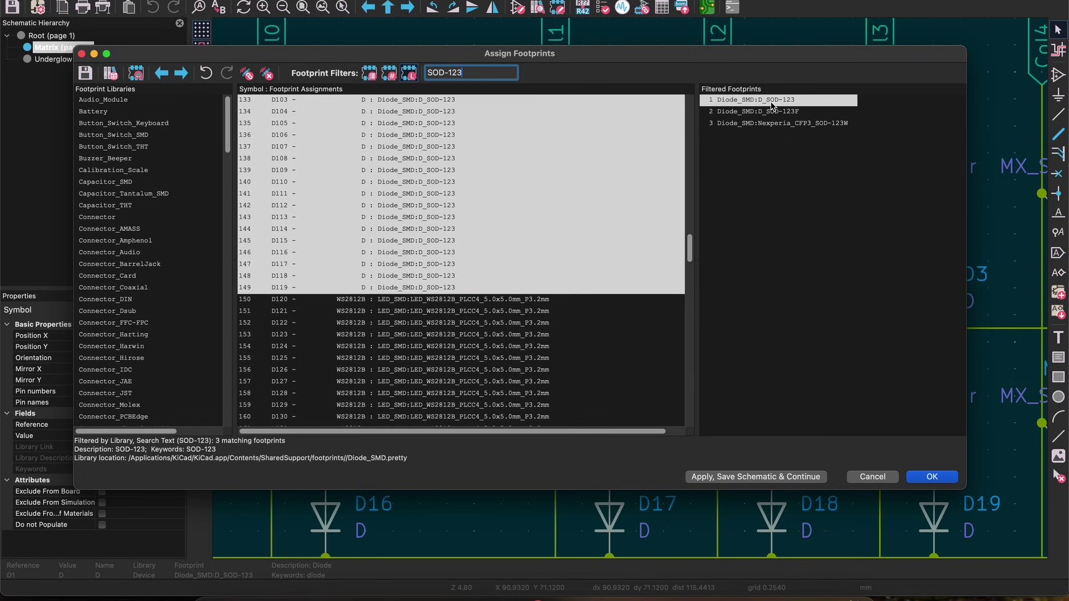
pyautogui.scroll(8, 533, 217)
pyautogui.scroll(20, 533, 221)
pyautogui.scroll(-15, 533, 221)
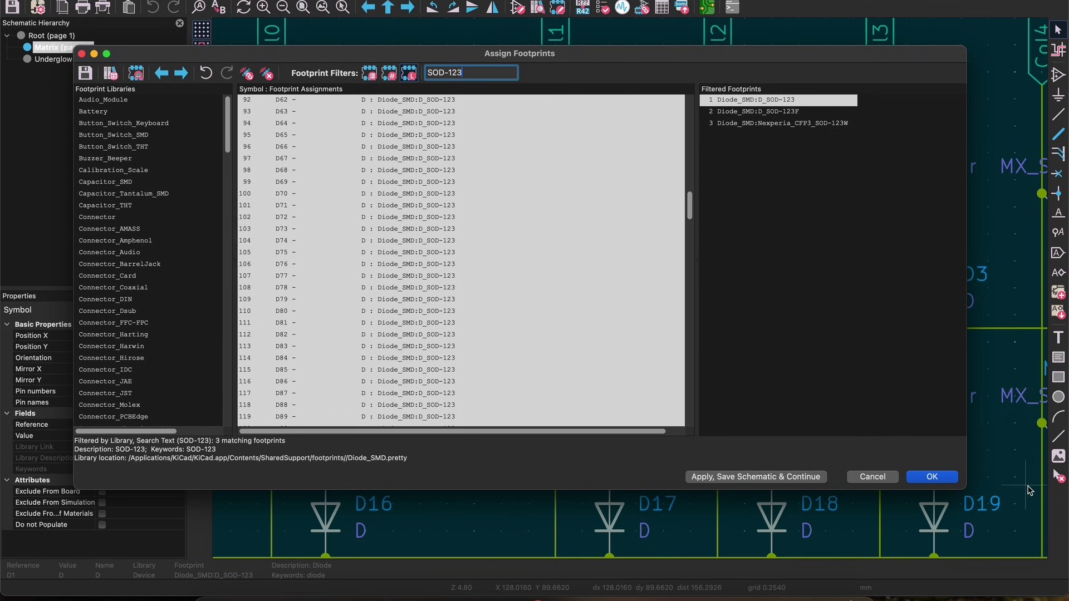
pyautogui.click(951, 481)
# - Examine the Matrix sheet's row and column wiring, placeholder notes, stabilizers and the separately labelled extra switches
pyautogui.click(367, 150)
pyautogui.scroll(-8, 367, 151)
pyautogui.scroll(4, 367, 151)
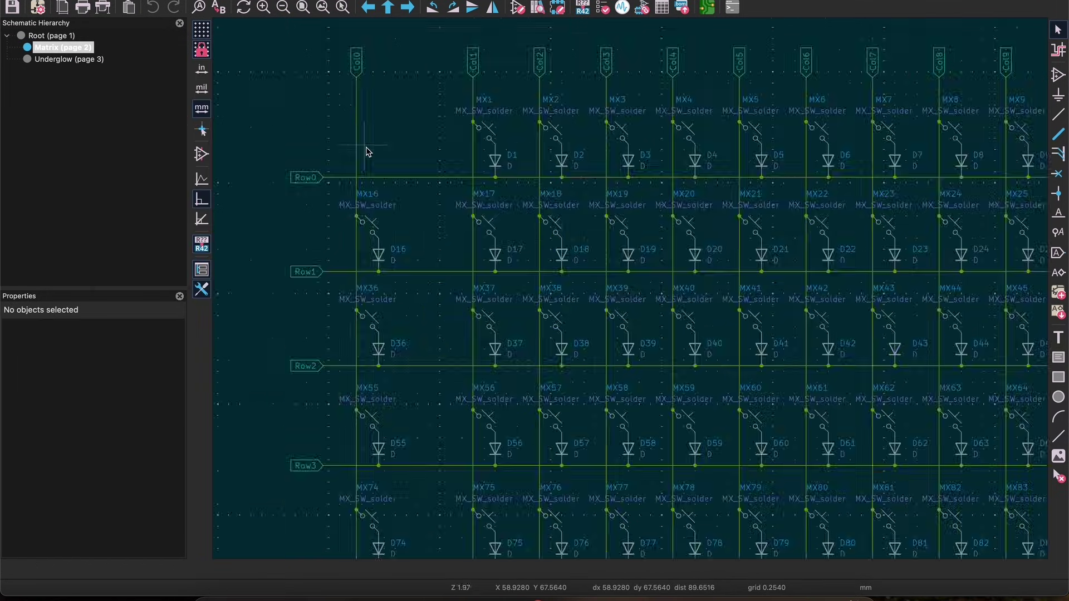
pyautogui.moveTo(646, 183); pyautogui.dragTo(392, 334, button='middle')
pyautogui.moveTo(805, 320); pyautogui.dragTo(446, 248, button='middle')
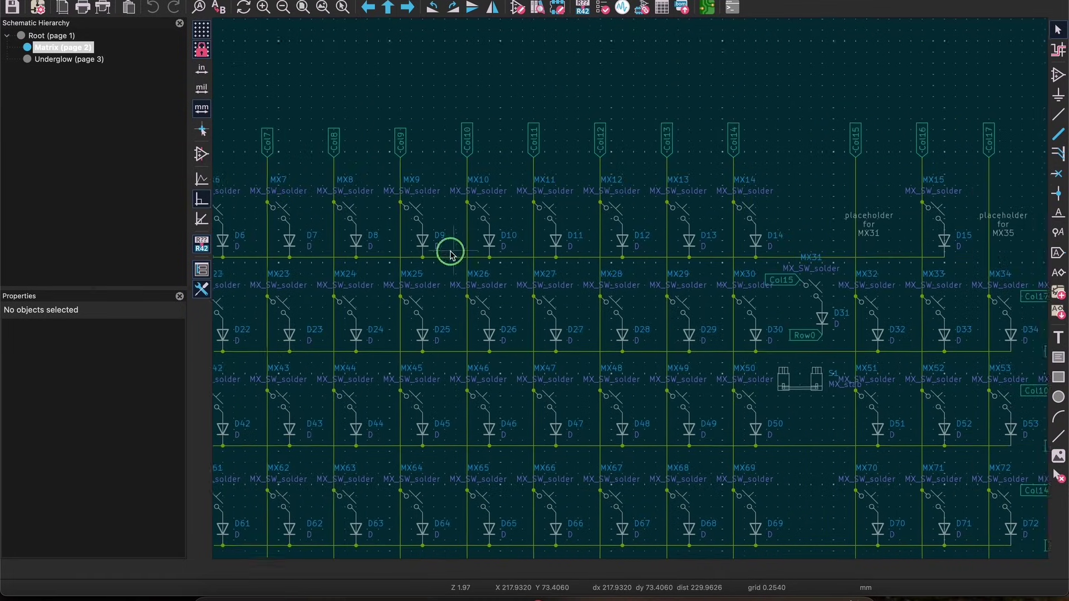
pyautogui.moveTo(779, 260); pyautogui.dragTo(581, 98, button='middle')
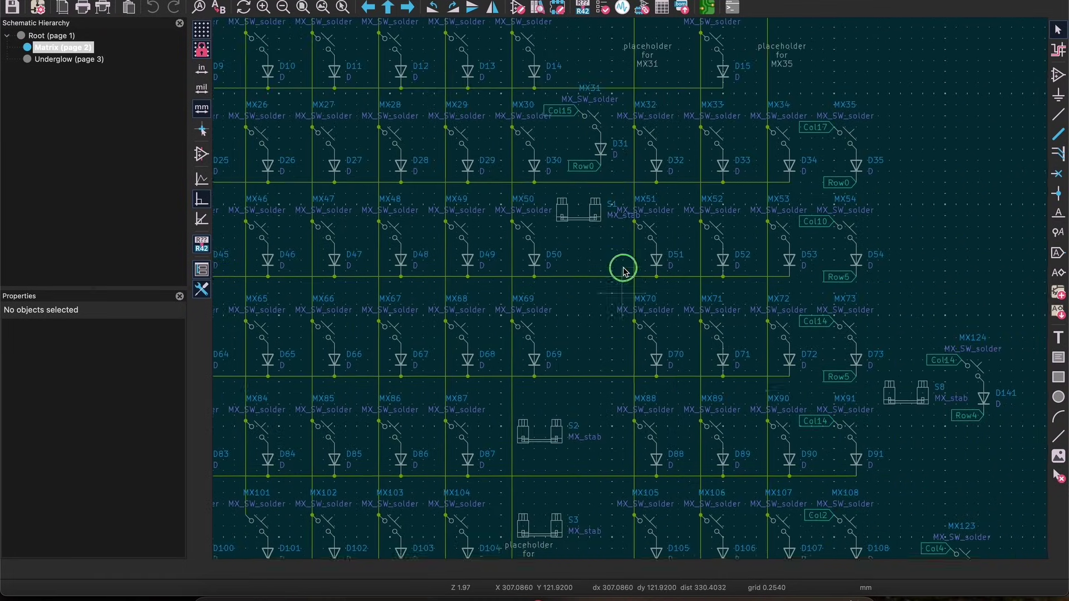
pyautogui.moveTo(621, 246); pyautogui.dragTo(585, 92, button='middle')
pyautogui.moveTo(544, 302); pyautogui.dragTo(978, 208, button='middle')
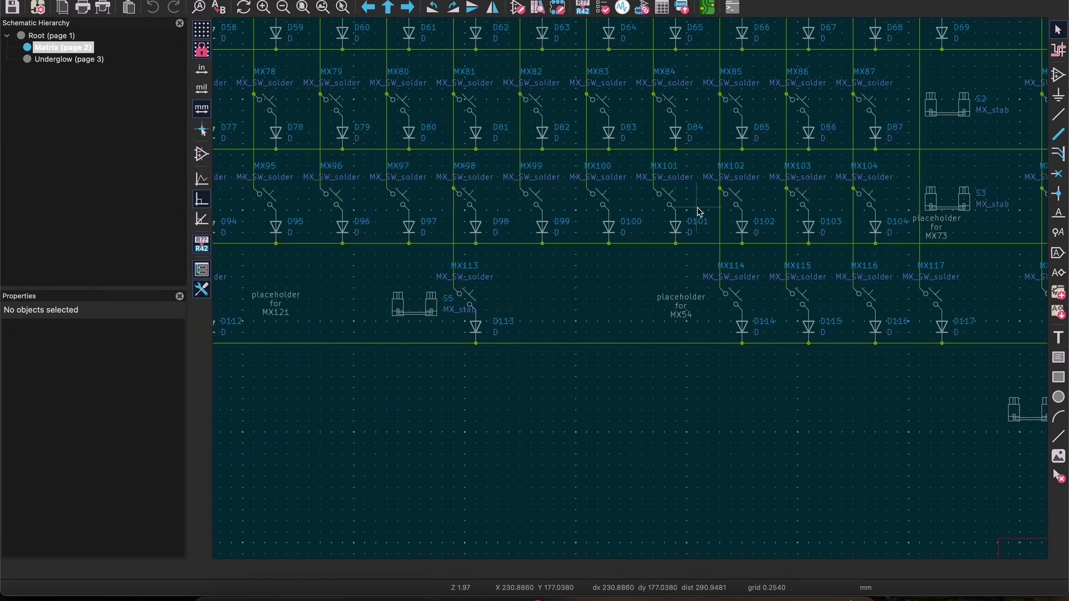
pyautogui.moveTo(695, 208); pyautogui.dragTo(876, 299, button='middle')
pyautogui.scroll(-8, 876, 299)
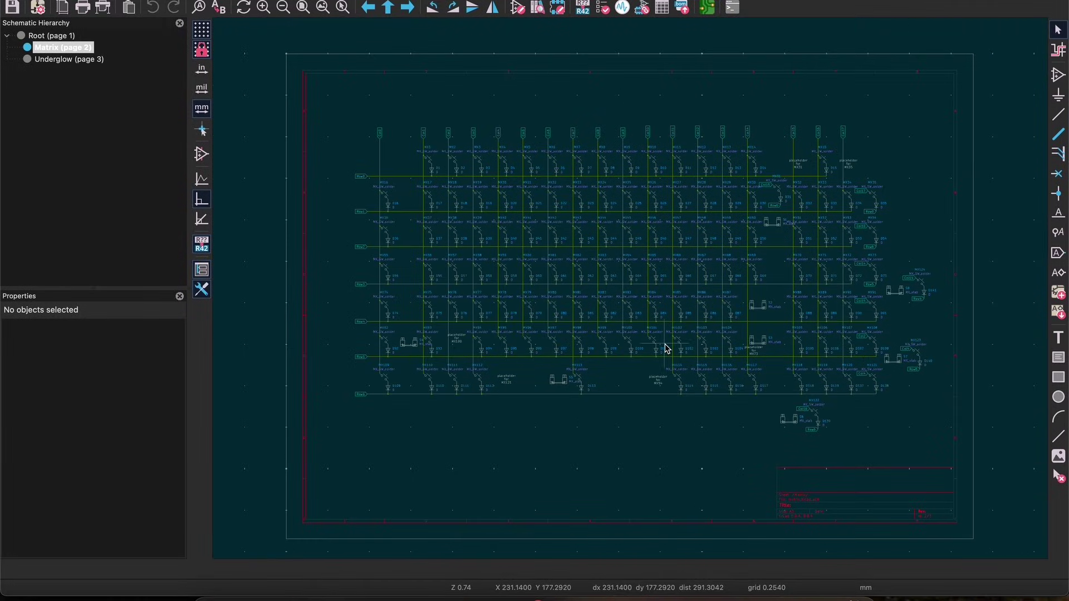
# - Open the board layout and move the whole controller circuit with its outline outside the page frame, beyond its upper right corner
pyautogui.click(707, 8)
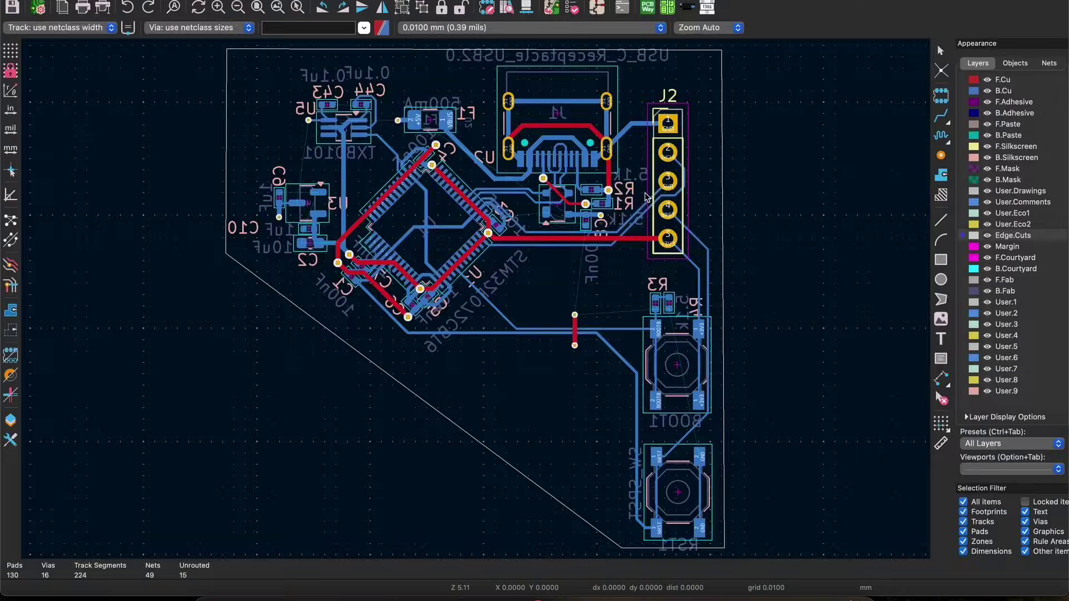
pyautogui.scroll(-5, 458, 335)
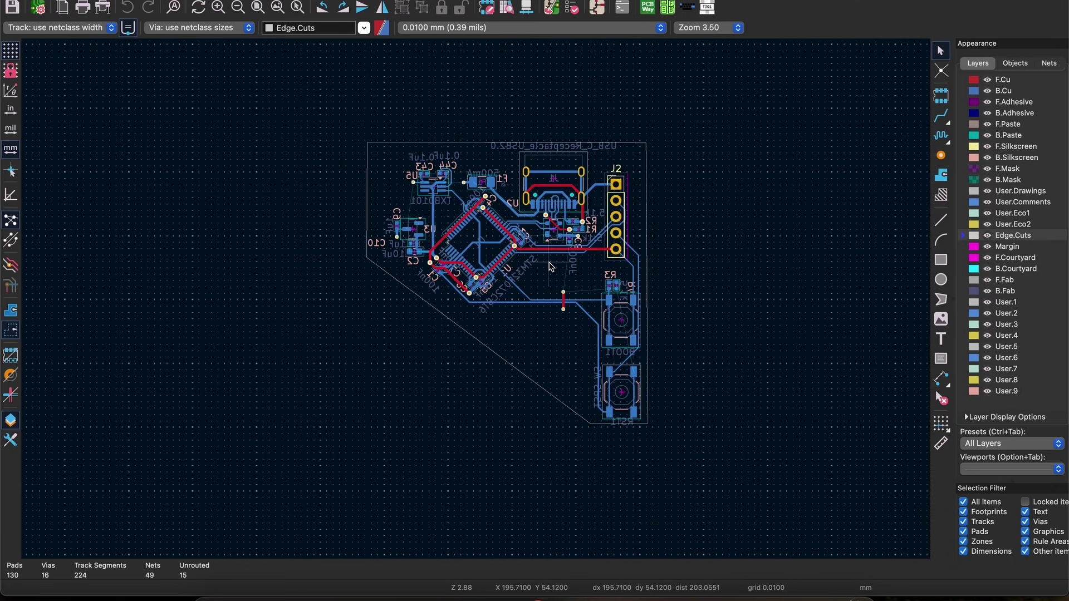
pyautogui.moveTo(457, 335); pyautogui.dragTo(514, 317, button='middle')
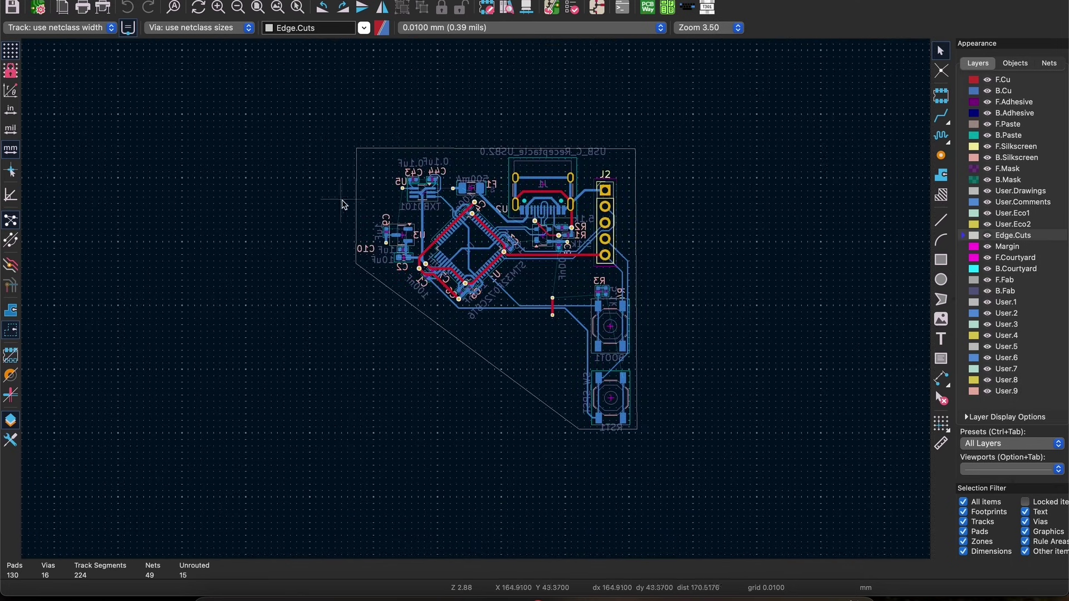
pyautogui.scroll(-2, 343, 205)
pyautogui.moveTo(342, 201); pyautogui.dragTo(393, 186, button='middle')
pyautogui.scroll(-4, 654, 280)
pyautogui.moveTo(382, 150); pyautogui.dragTo(541, 282)
pyautogui.moveTo(449, 226); pyautogui.dragTo(833, 121)
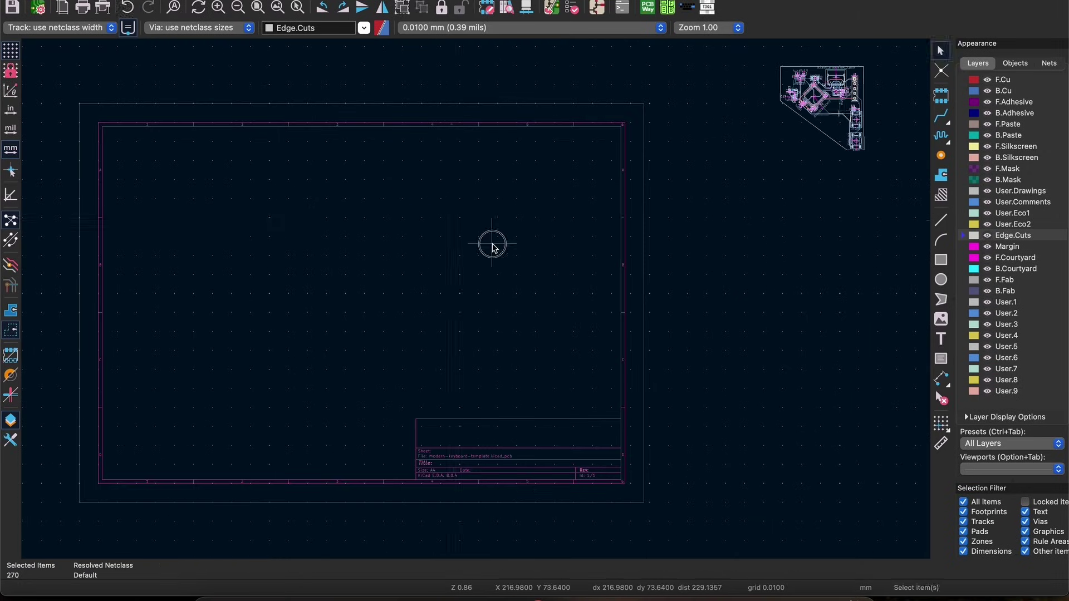
pyautogui.moveTo(491, 243); pyautogui.dragTo(562, 245)
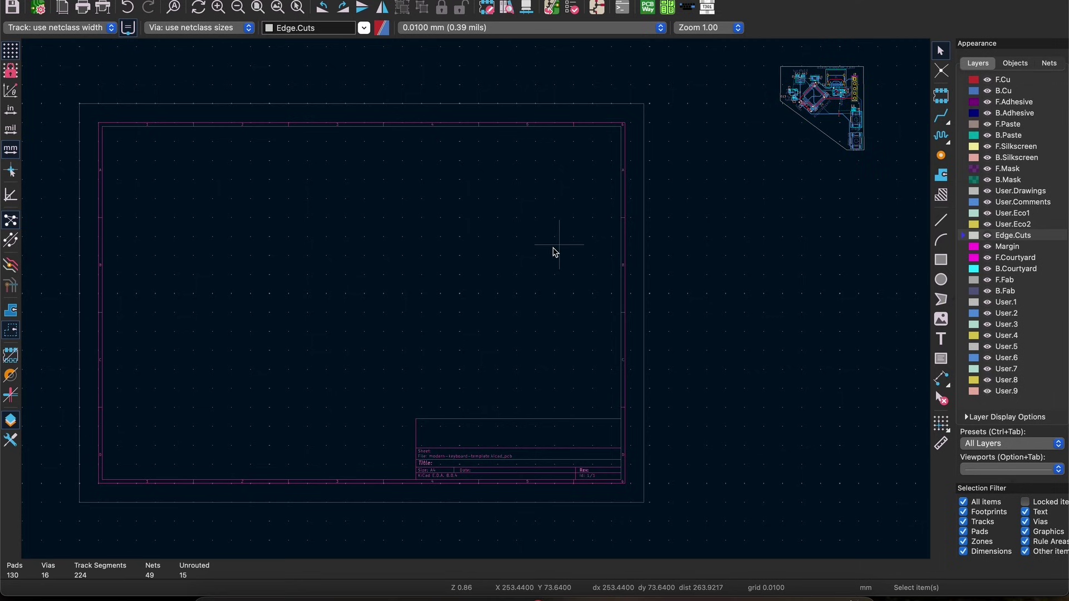
# - Update the PCB from the schematic, re-linking footprints by reference, deleting those without symbols and replacing changed ones
pyautogui.click(555, 9)
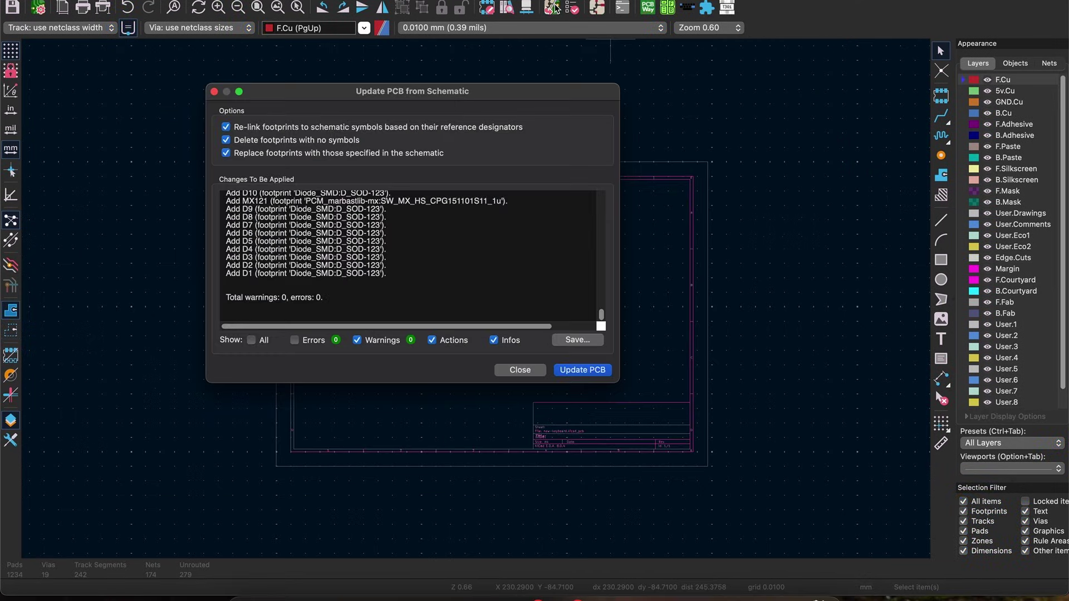
pyautogui.click(583, 370)
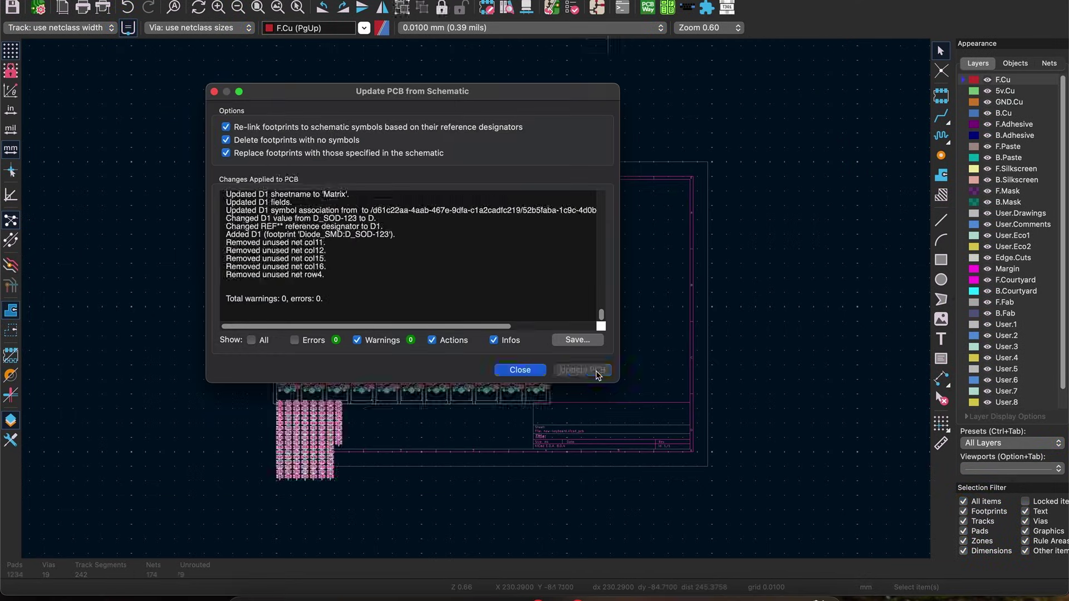
pyautogui.click(520, 370)
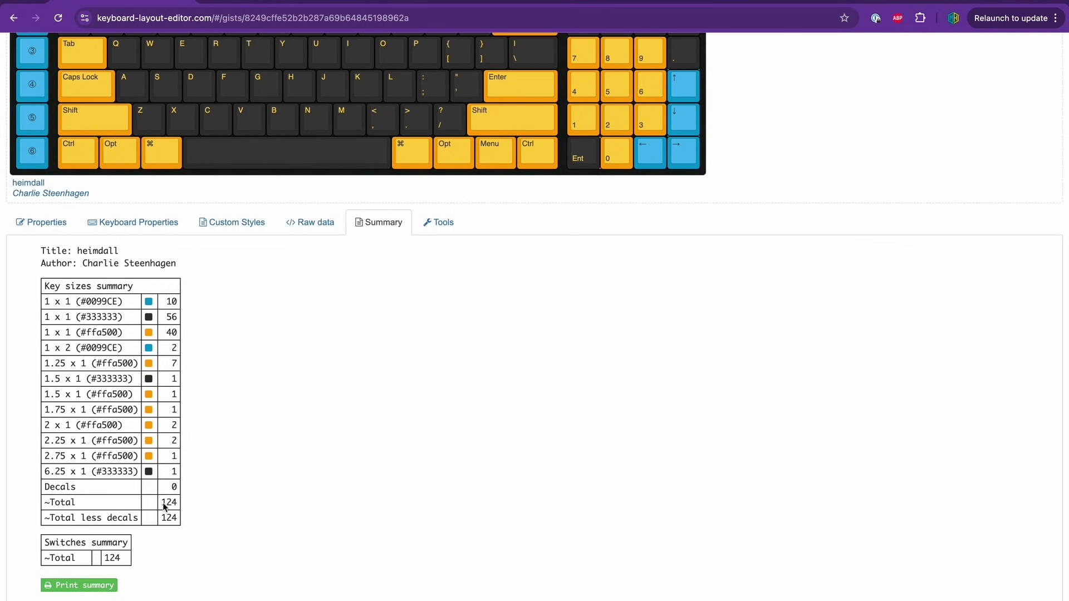
pyautogui.scroll(5, 240, 481)
# - Switch to keyboard-layout-editor.com and download the heimdall keyboard layout as JSON
pyautogui.click(448, 410)
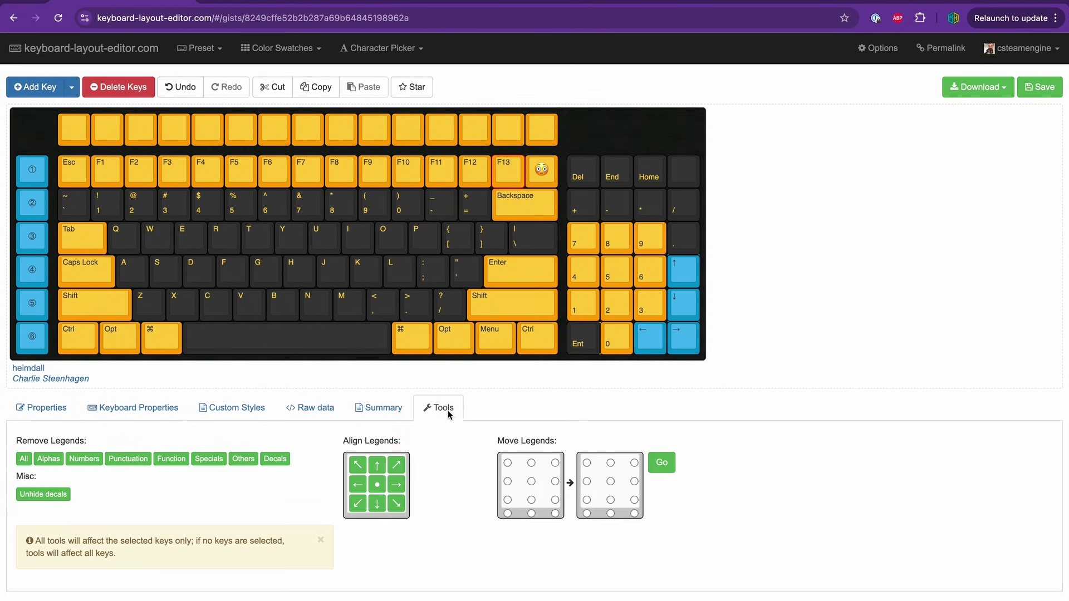
pyautogui.click(997, 87)
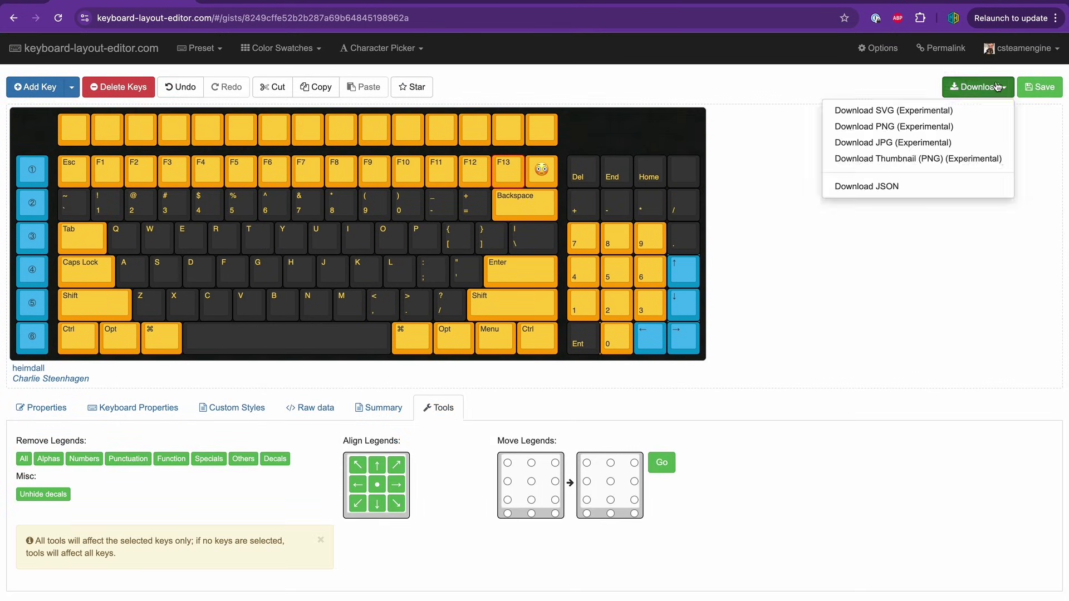
pyautogui.click(890, 186)
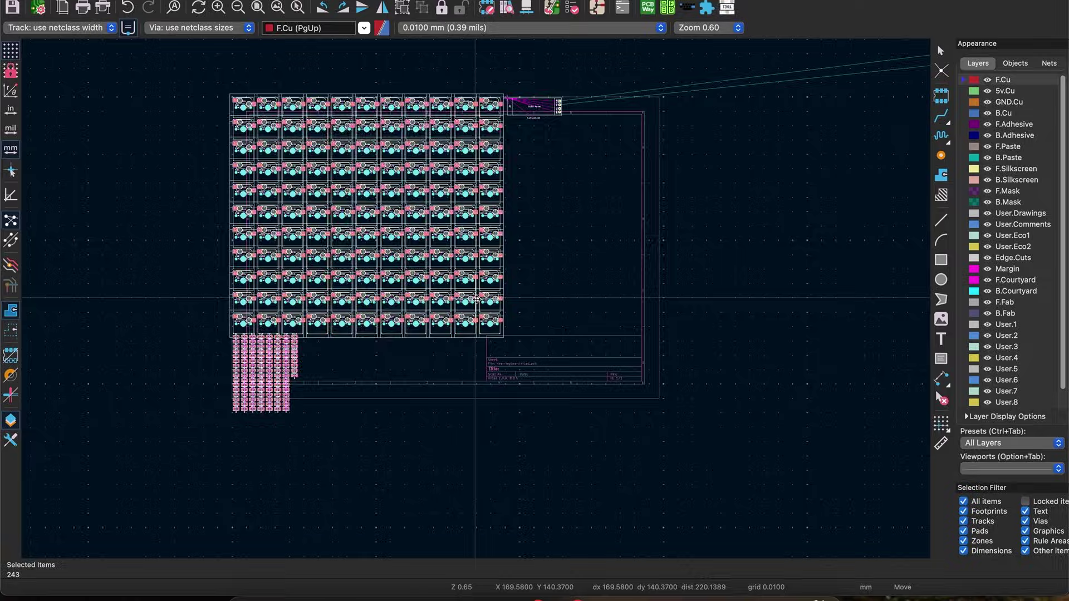
# - Place the imported switch and diode footprints on the board outside the page frame, to its left
pyautogui.scroll(-4, 475, 299)
pyautogui.click(311, 256)
pyautogui.scroll(3, 422, 252)
pyautogui.moveTo(477, 301); pyautogui.dragTo(456, 243, button='middle')
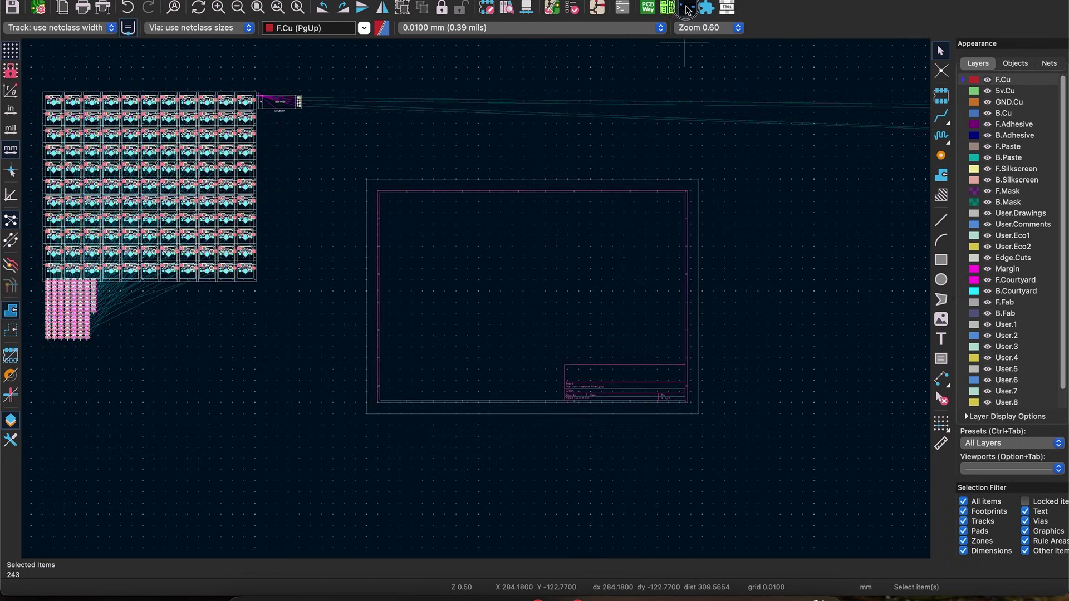
# - Auto-place switches and diodes on the back with kbplacer from heimdall.json, diode offset 3.5, 0.25, and centre the keys on the page
pyautogui.click(689, 9)
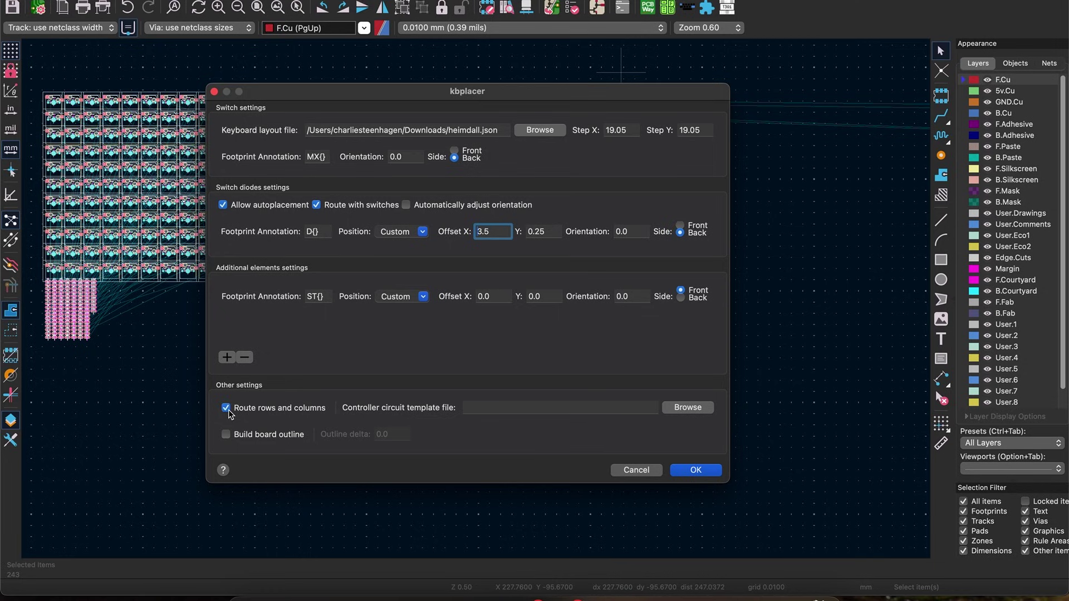
pyautogui.click(682, 469)
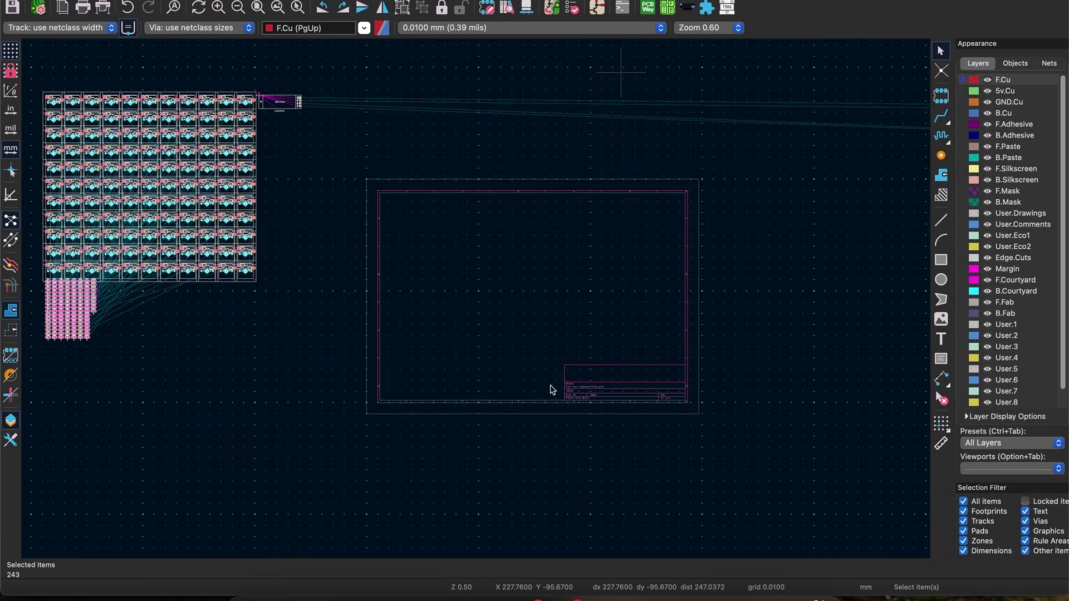
pyautogui.press('m')
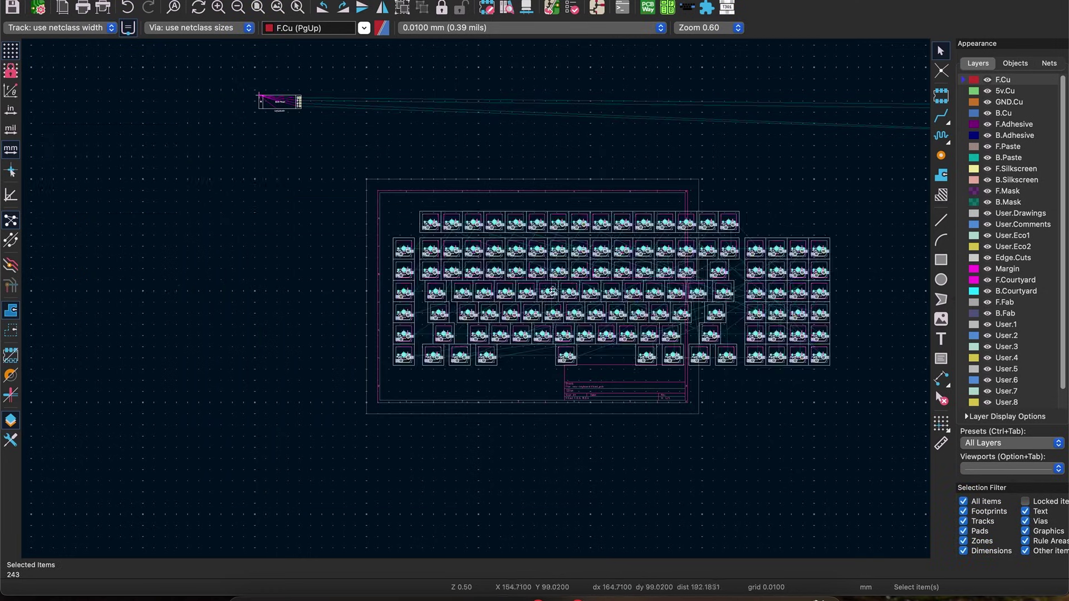
pyautogui.scroll(2, 553, 291)
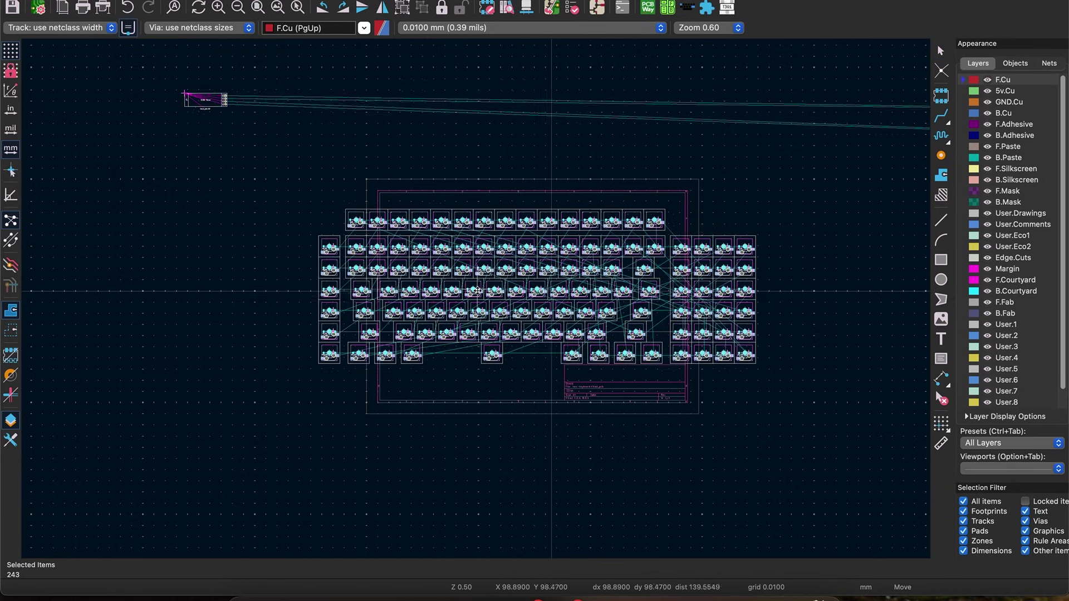
# - Rerun kbplacer with switch orientation 180, diode offset -3.2, -0.75, diode orientation -90 and diodes routed with their switches
pyautogui.scroll(3, 477, 300)
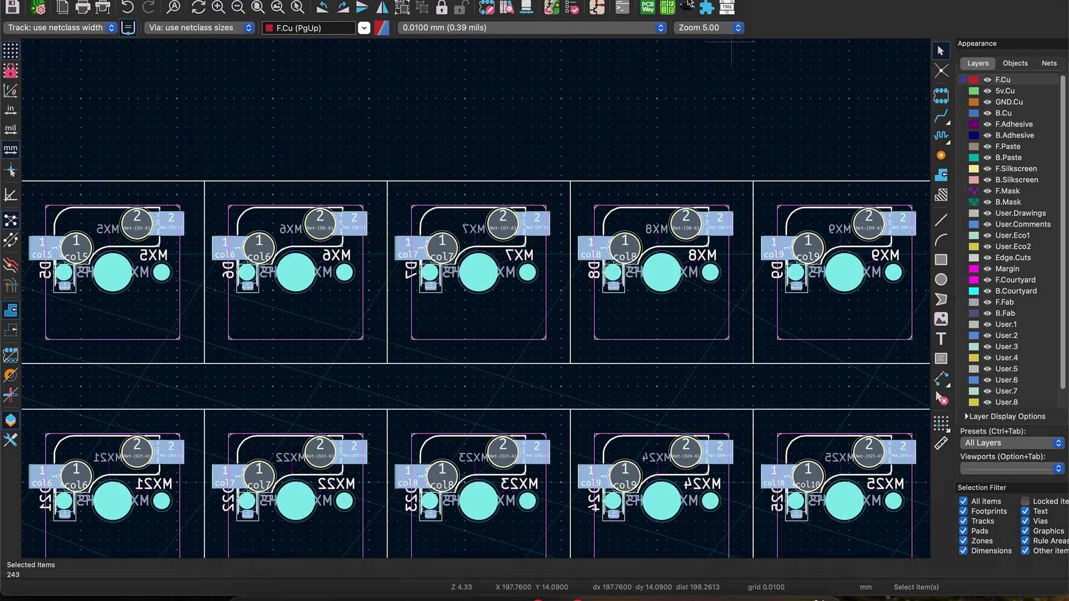
pyautogui.click(317, 205)
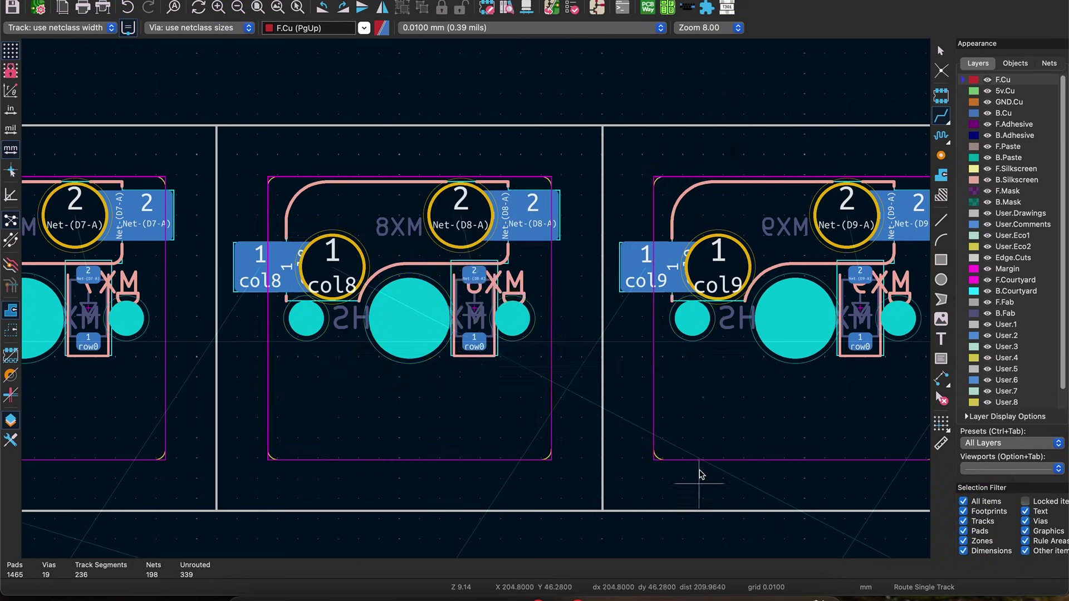
pyautogui.press('pagedown')
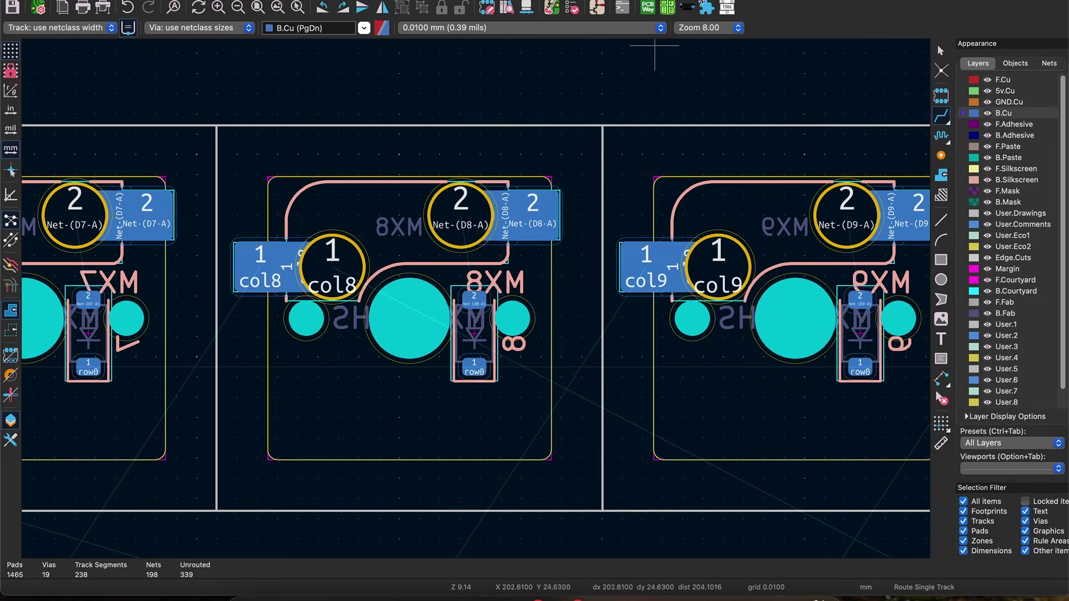
pyautogui.click(690, 7)
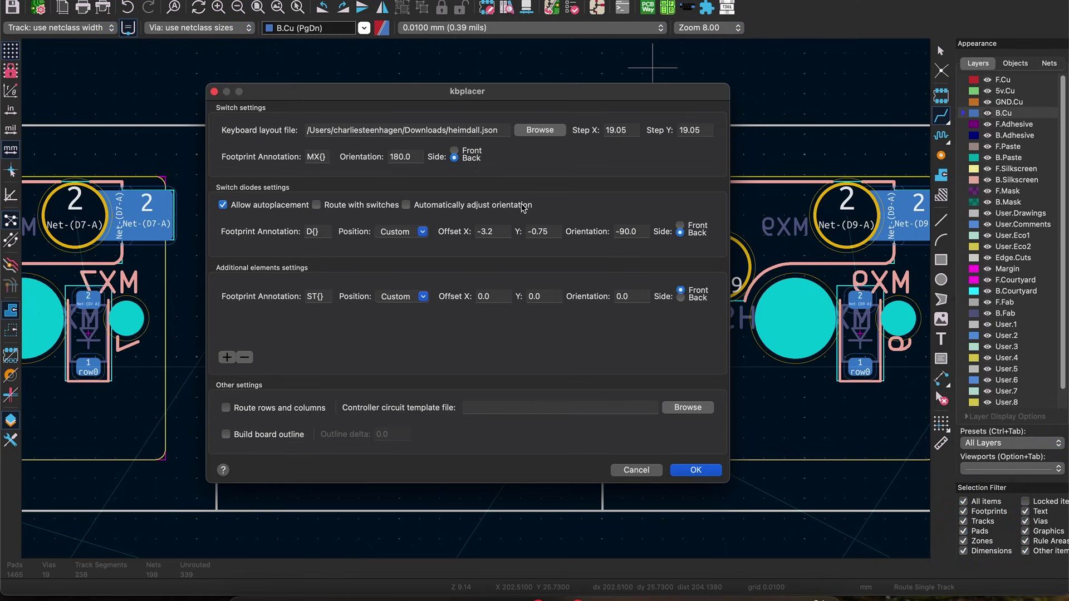
pyautogui.click(315, 206)
pyautogui.click(696, 471)
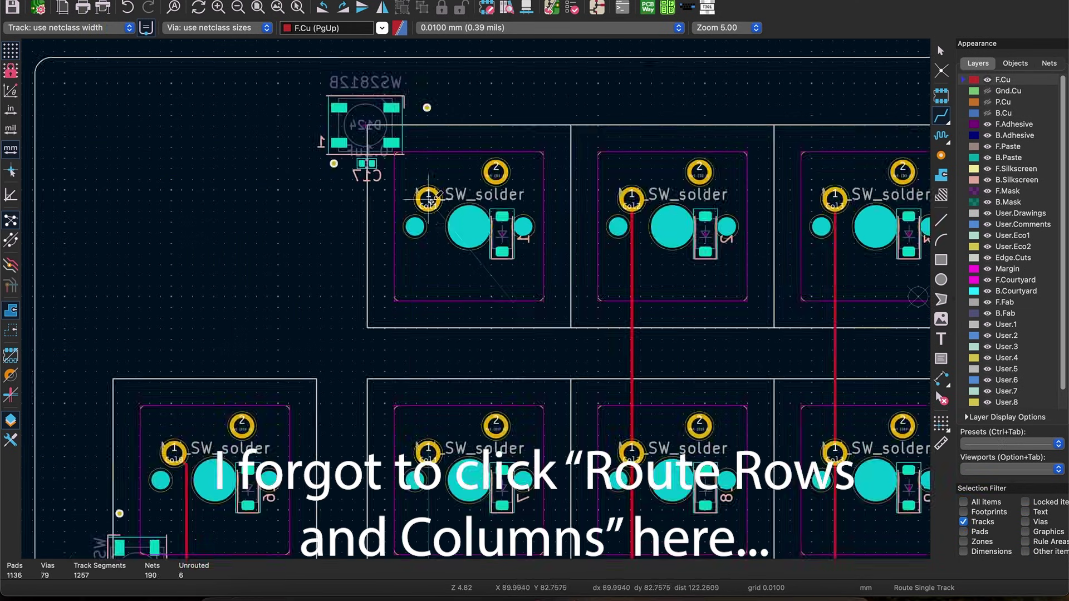
# - Route the Col1 track on F.Cu down from the second-row switch through the pads of the two switches below it
pyautogui.click(427, 199)
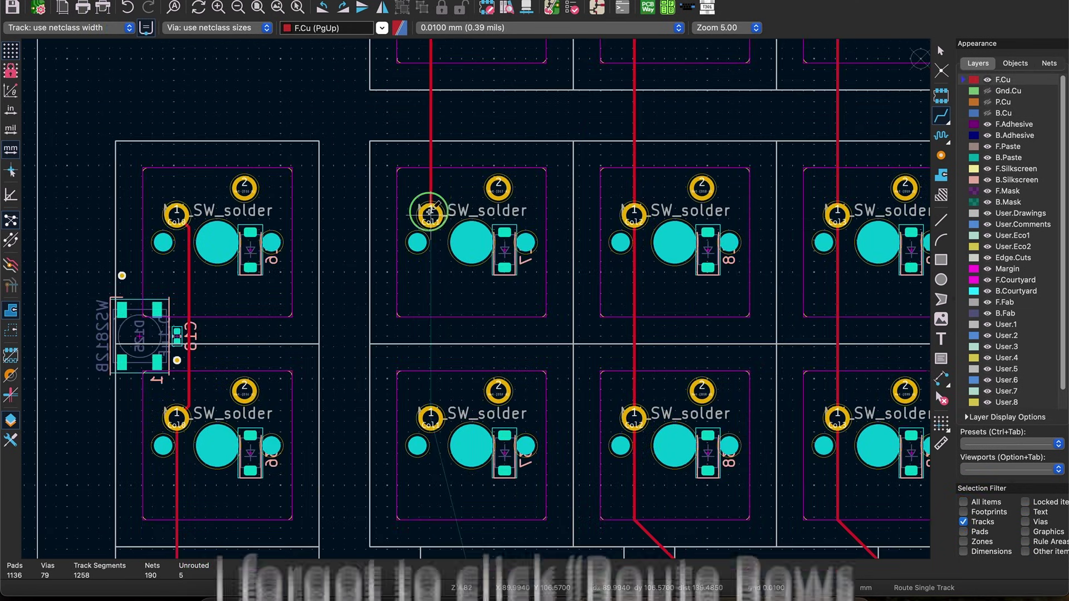
pyautogui.click(429, 215)
pyautogui.click(430, 416)
pyautogui.press('Escape')
pyautogui.doubleClick(430, 415)
pyautogui.press('Return')
pyautogui.scroll(-5, 424, 250)
pyautogui.click(941, 116)
pyautogui.click(422, 253)
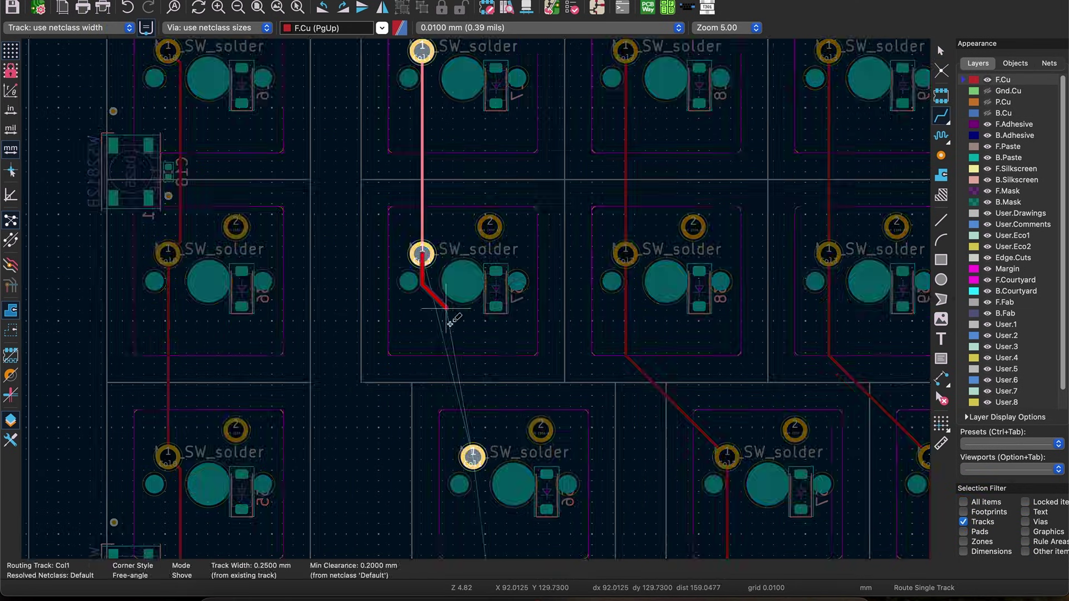
pyautogui.click(473, 455)
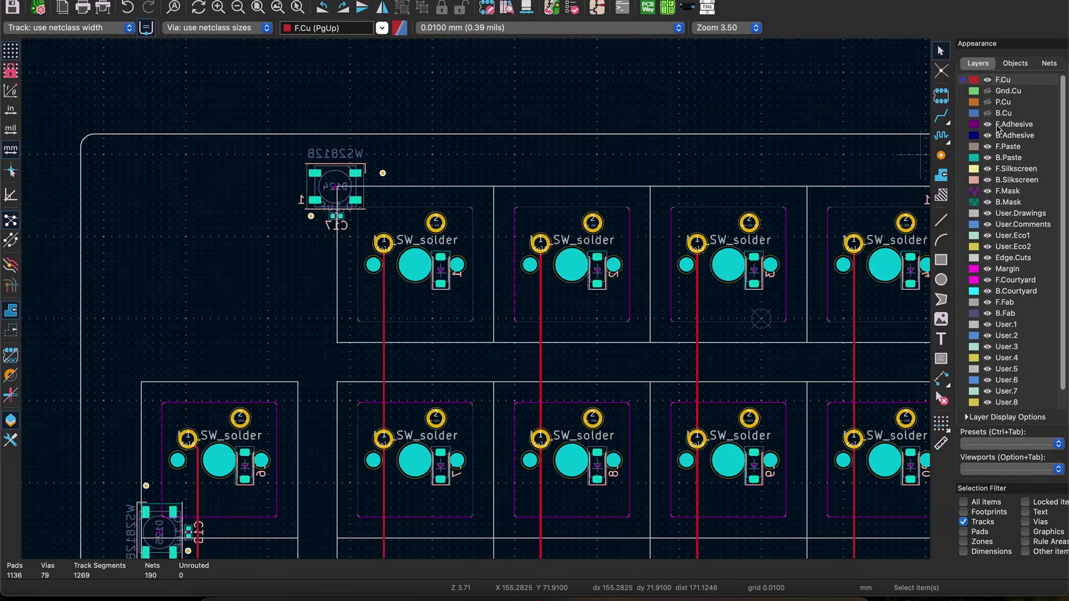
# - Show the B.Cu layer and examine the row and column tracks along the upper switch rows
pyautogui.click(988, 113)
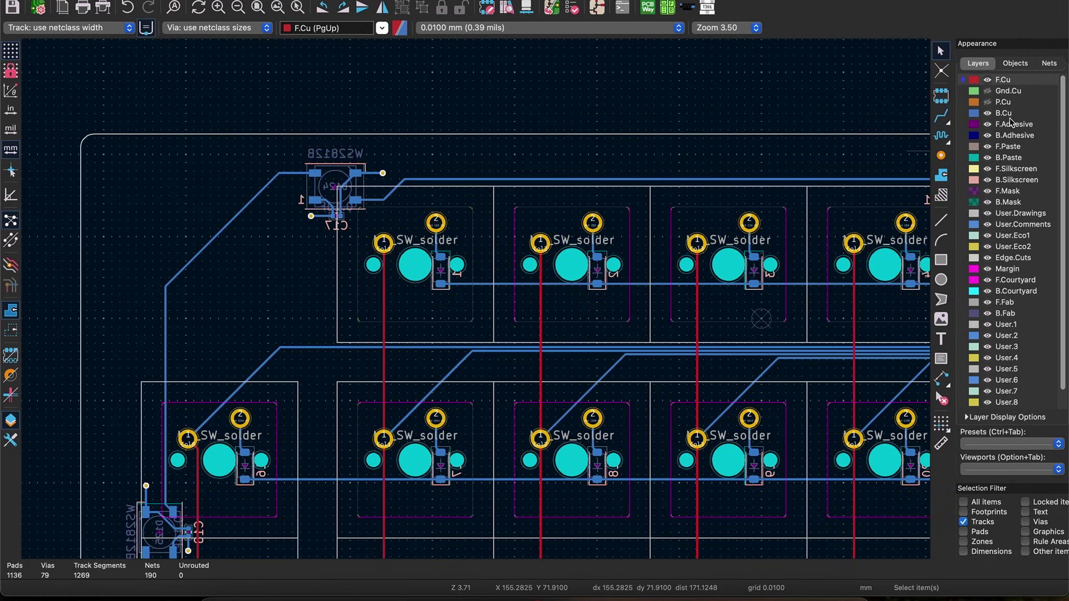
pyautogui.scroll(5, 478, 304)
pyautogui.scroll(-3, 477, 303)
pyautogui.moveTo(463, 303); pyautogui.dragTo(234, 299, button='middle')
pyautogui.moveTo(562, 287); pyautogui.dragTo(154, 258, button='middle')
pyautogui.hscroll(15, 399, 273)
pyautogui.scroll(-2, 453, 287)
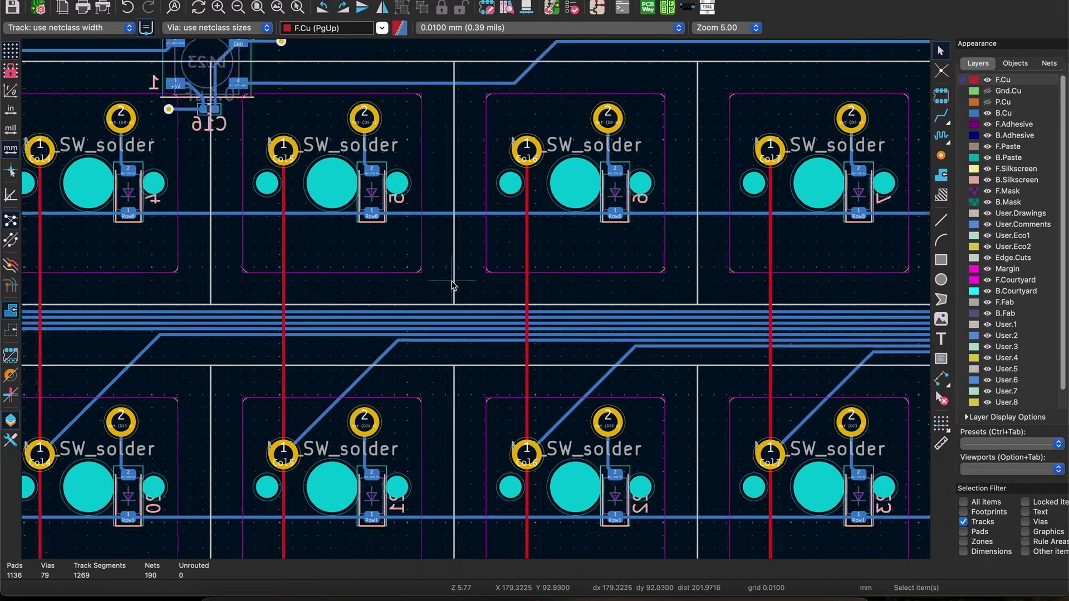
pyautogui.hscroll(2, 680, 246)
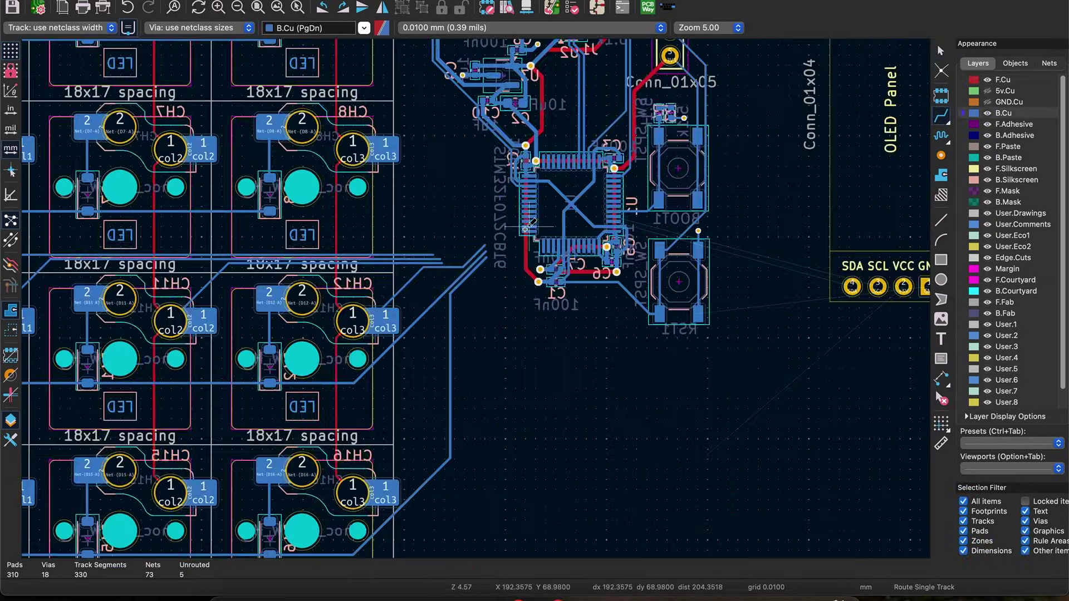
# - Place the col0 label on microcontroller pin B0 in the schematic and return to the controller's pins on the board
pyautogui.scroll(5, 527, 228)
pyautogui.scroll(2, 527, 228)
pyautogui.hscroll(2, 526, 228)
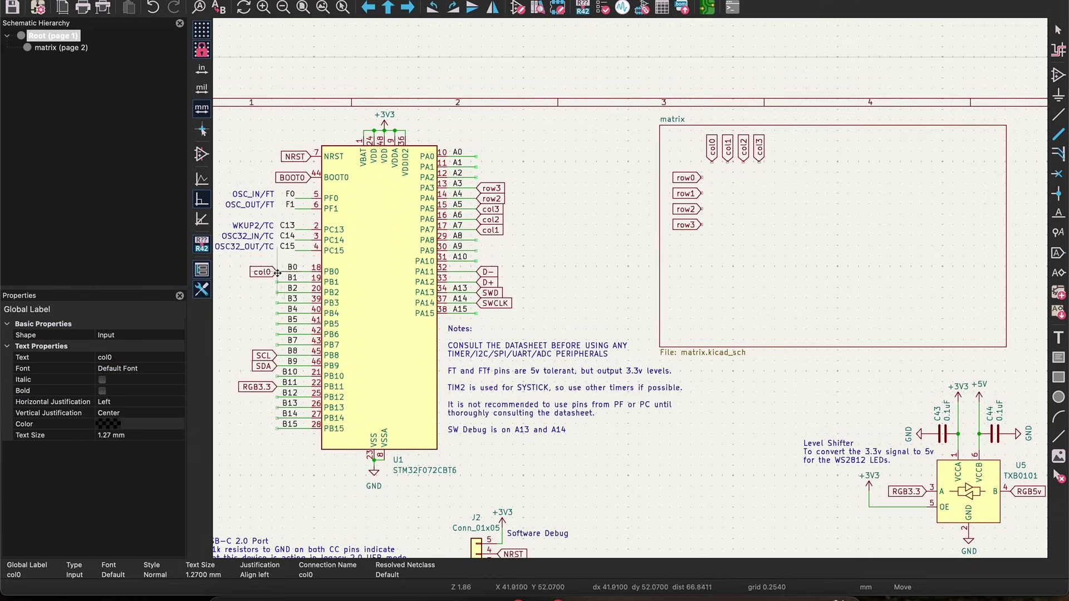
pyautogui.click(278, 272)
pyautogui.click(708, 7)
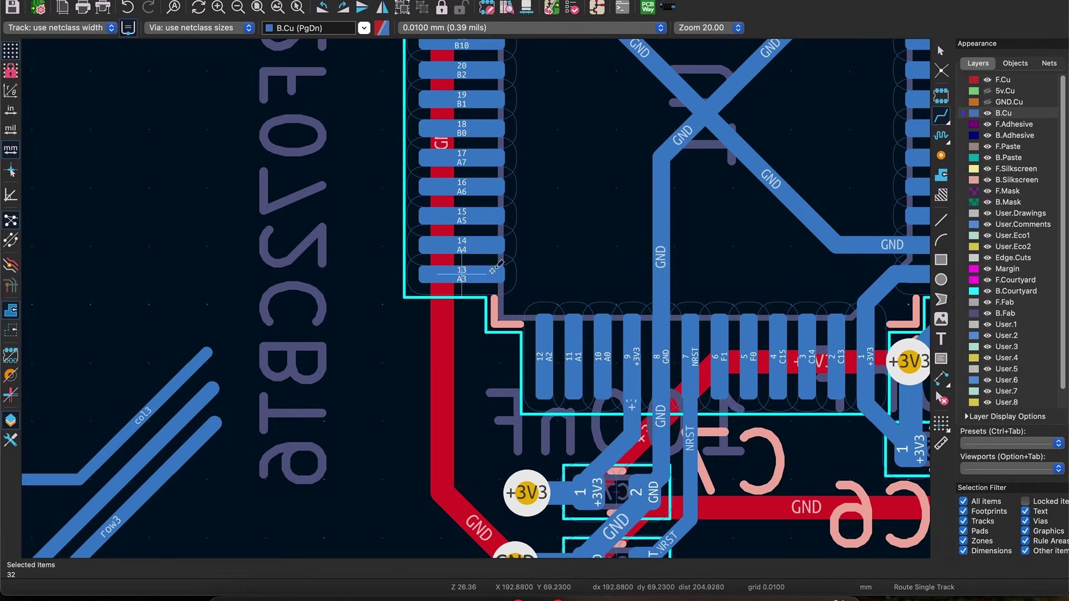
# - Copy the row0 and row1 labels from the matrix sheet to microcontroller pins B1 and B2 in the schematic
pyautogui.moveTo(666, 166); pyautogui.dragTo(716, 201)
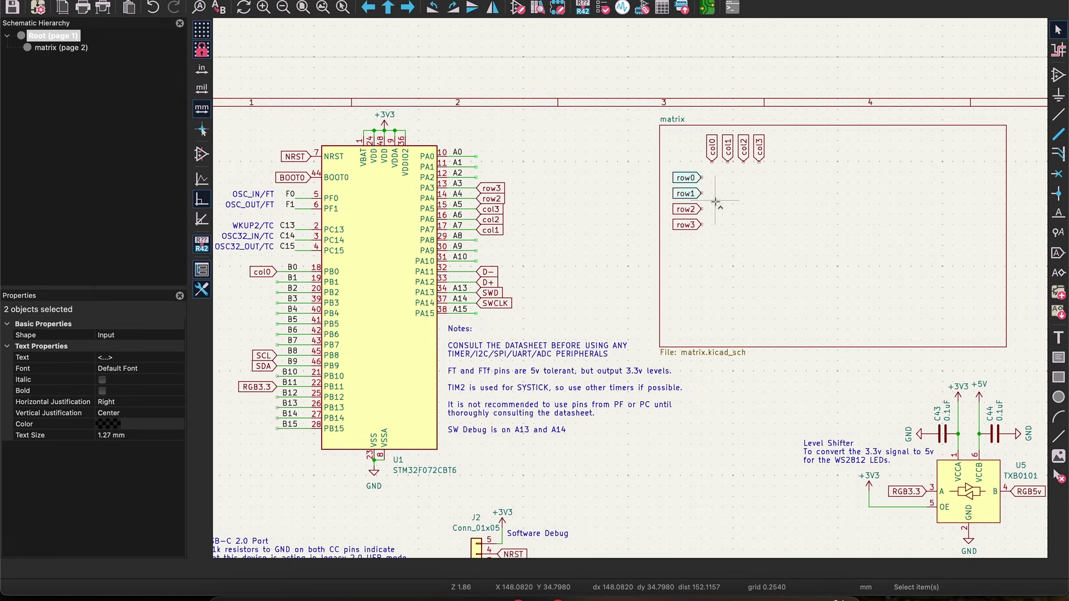
pyautogui.press('super+c')
pyautogui.press('super+v')
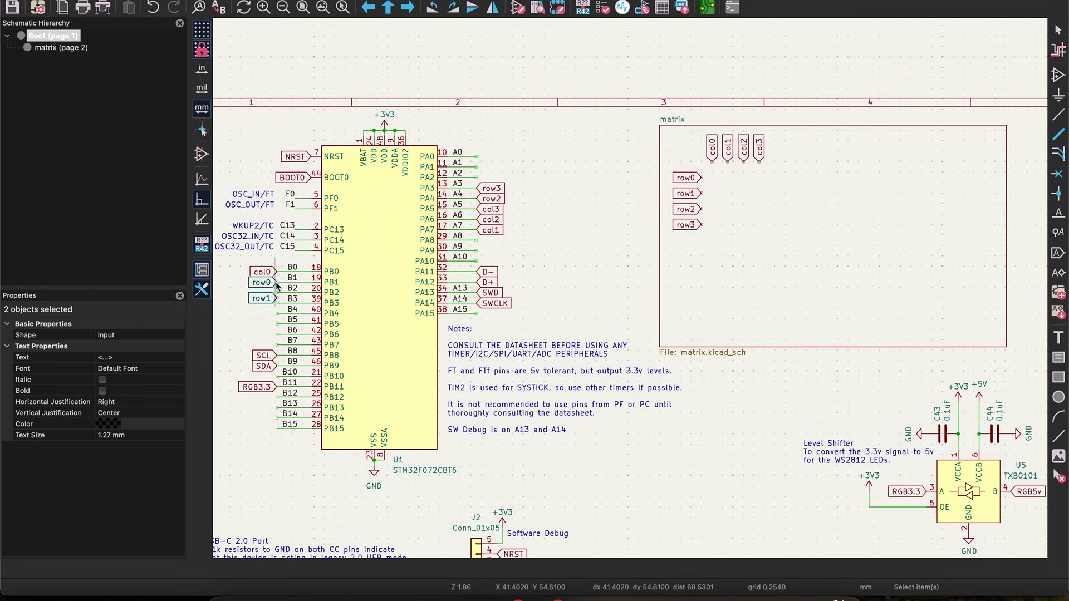
pyautogui.click(251, 315)
pyautogui.press('m')
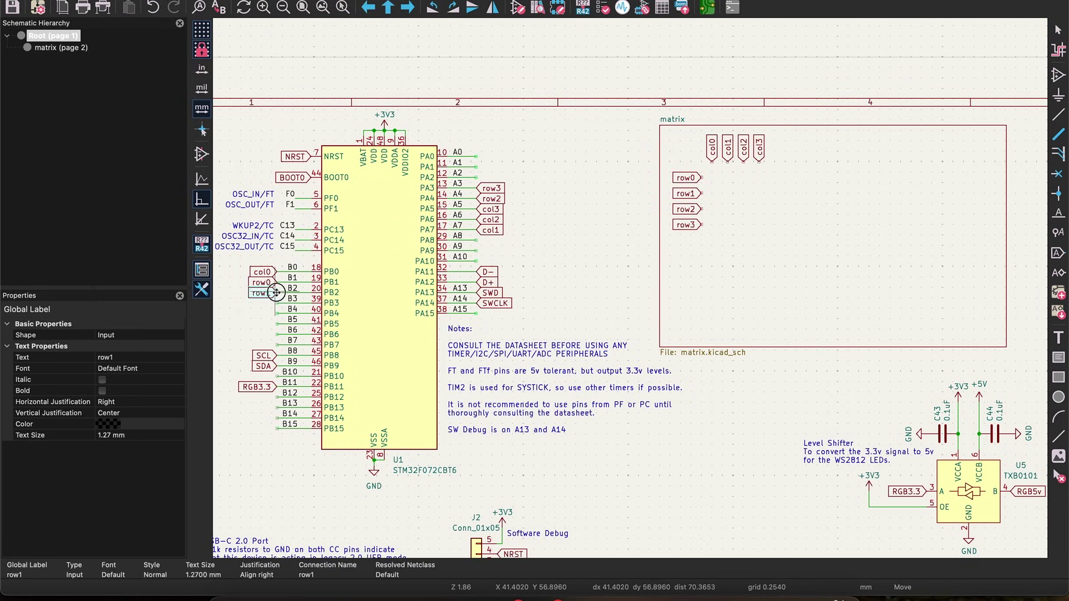
pyautogui.click(276, 292)
# - Update the PCB from the schematic with the row and column pin assignments
pyautogui.press('F8')
pyautogui.click(582, 372)
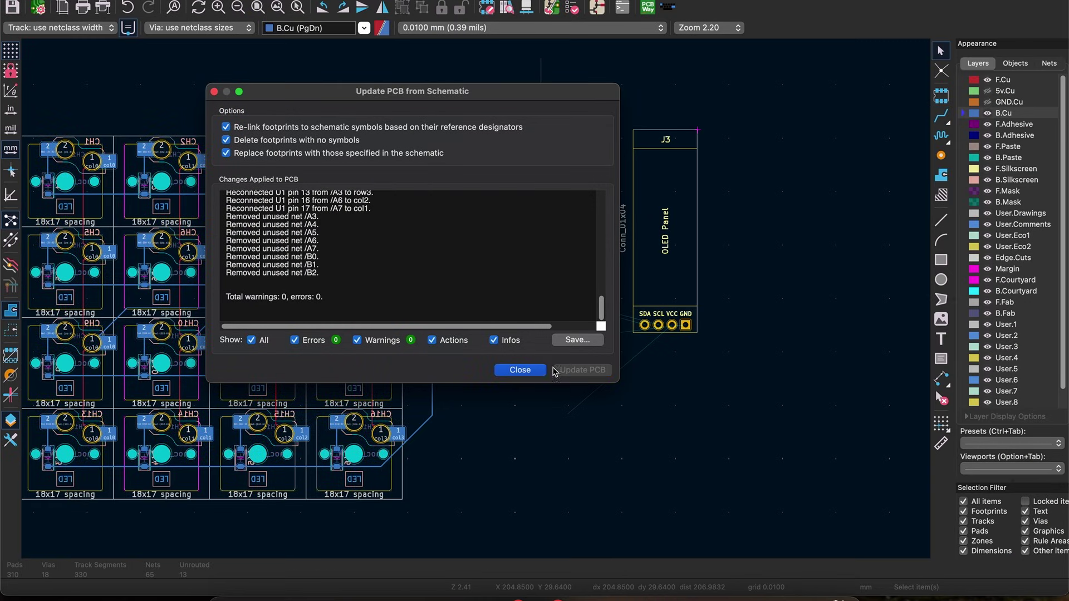
pyautogui.click(529, 371)
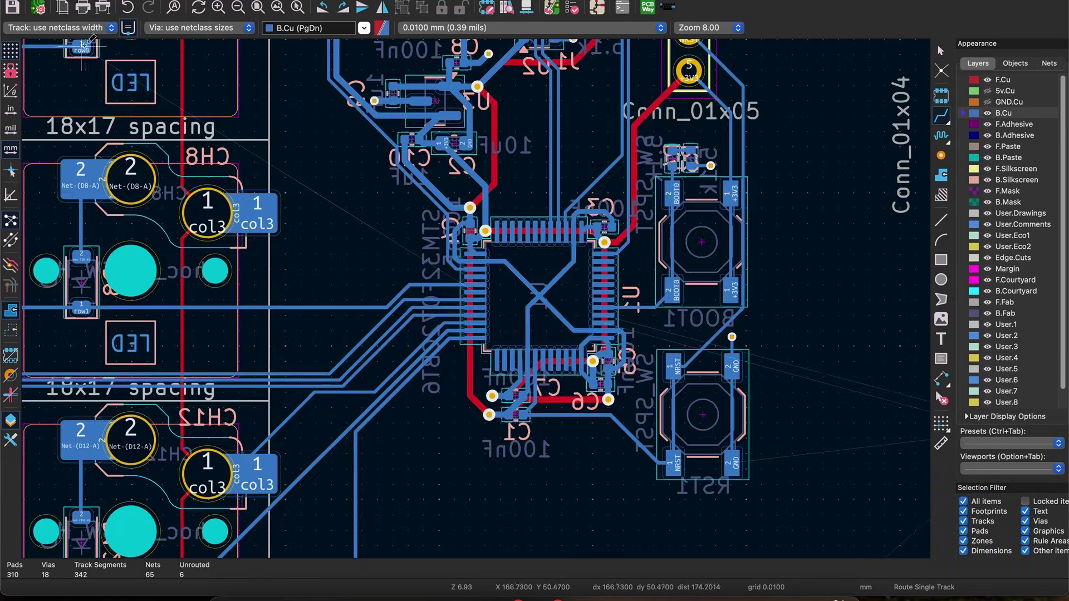
# - Route the row1, row2, row3 and col0 to col3 tracks to their matching microcontroller pads on B.Cu
pyautogui.click(82, 47)
pyautogui.press('Escape')
pyautogui.scroll(6, 447, 275)
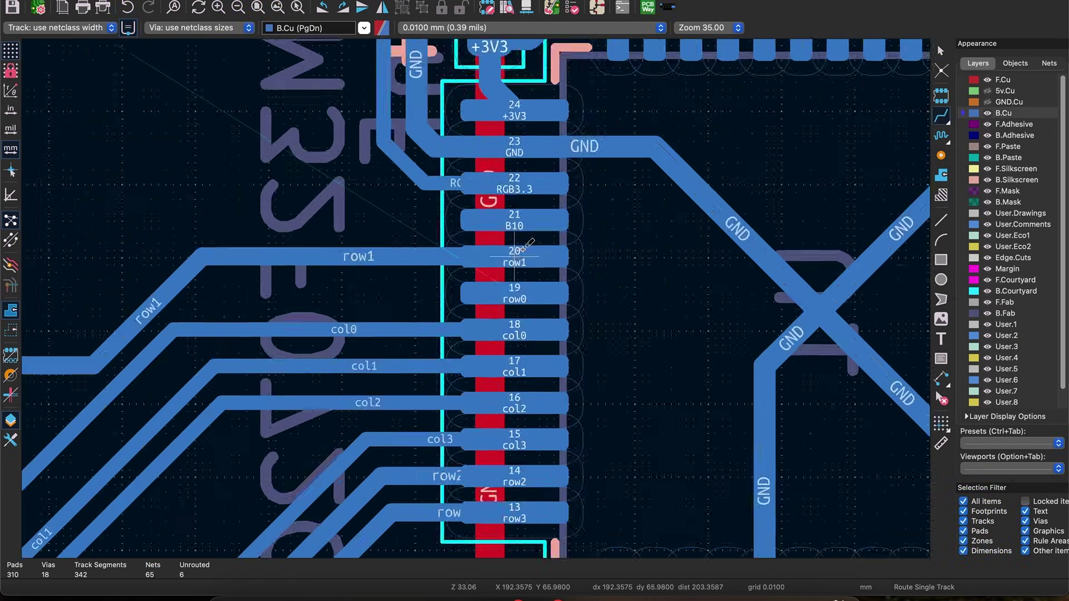
pyautogui.press('Escape')
# - Swap the two row labels in the schematic so row1 sits on pin B1 and row0 on pin B2
pyautogui.click(596, 7)
pyautogui.scroll(3, 632, 278)
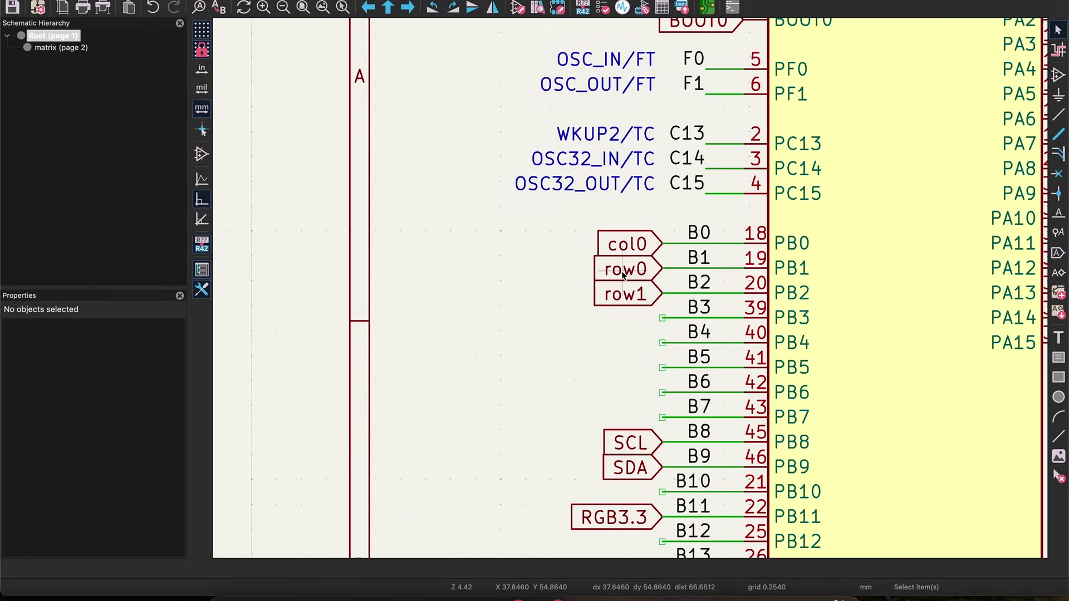
pyautogui.press('m')
pyautogui.click(667, 320)
pyautogui.moveTo(571, 271); pyautogui.dragTo(666, 338)
pyautogui.press('m')
pyautogui.click(664, 295)
pyautogui.click(623, 332)
# - Update the PCB from the schematic with the swapped row0 and row1 pins
pyautogui.click(707, 7)
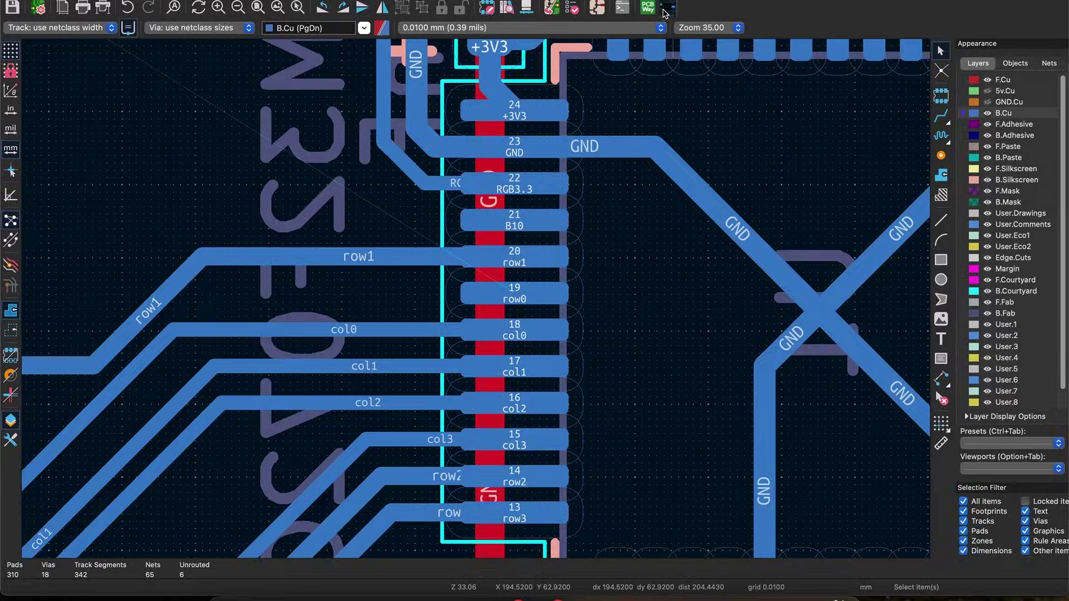
pyautogui.click(552, 7)
pyautogui.click(582, 370)
# - Delete the leftover row1 track end and route row1 to microcontroller pad 19 and row0 to pad 20
pyautogui.scroll(-4, 349, 318)
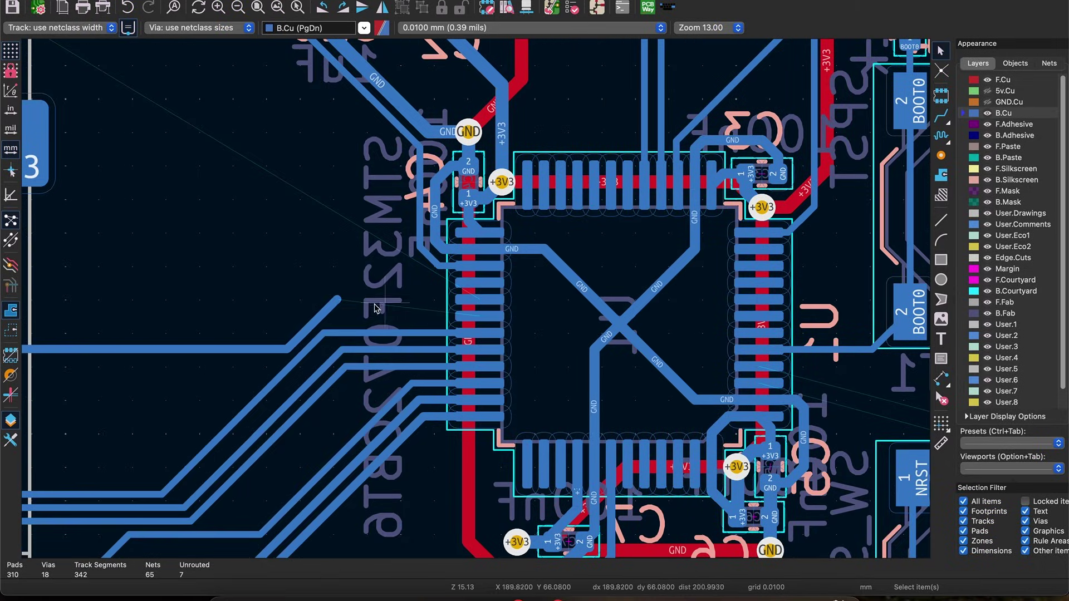
pyautogui.click(331, 307)
pyautogui.press('Delete')
pyautogui.click(941, 116)
pyautogui.click(288, 349)
pyautogui.click(477, 317)
pyautogui.scroll(-3, 432, 288)
pyautogui.click(51, 47)
pyautogui.click(454, 295)
# - Run the design rules check on the complete Heimdall board with zones refilled and errors listed
pyautogui.scroll(-3, 455, 296)
pyautogui.scroll(4, 458, 290)
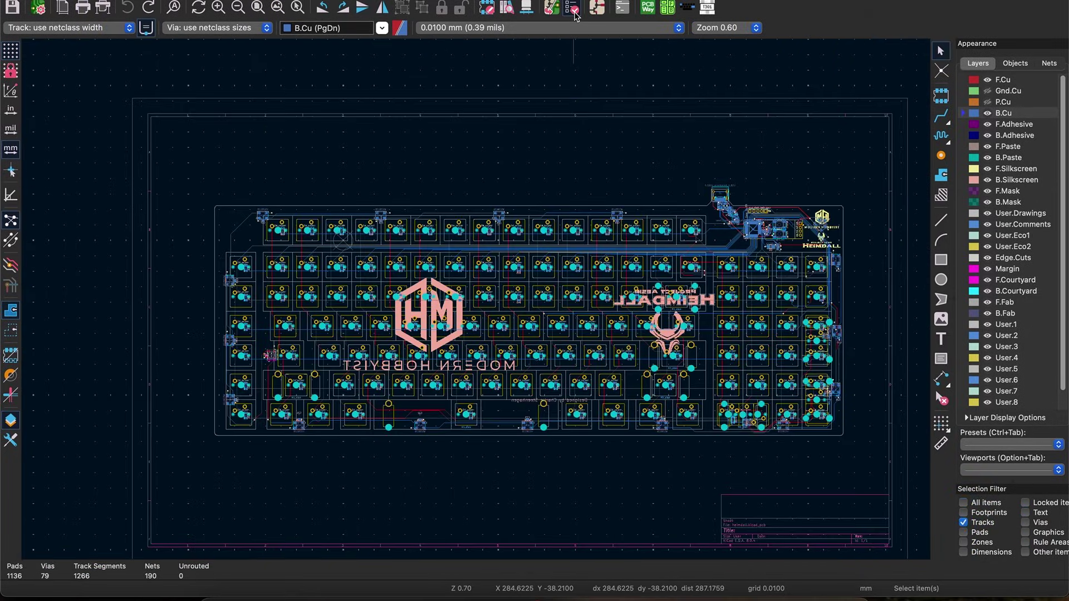
pyautogui.click(573, 8)
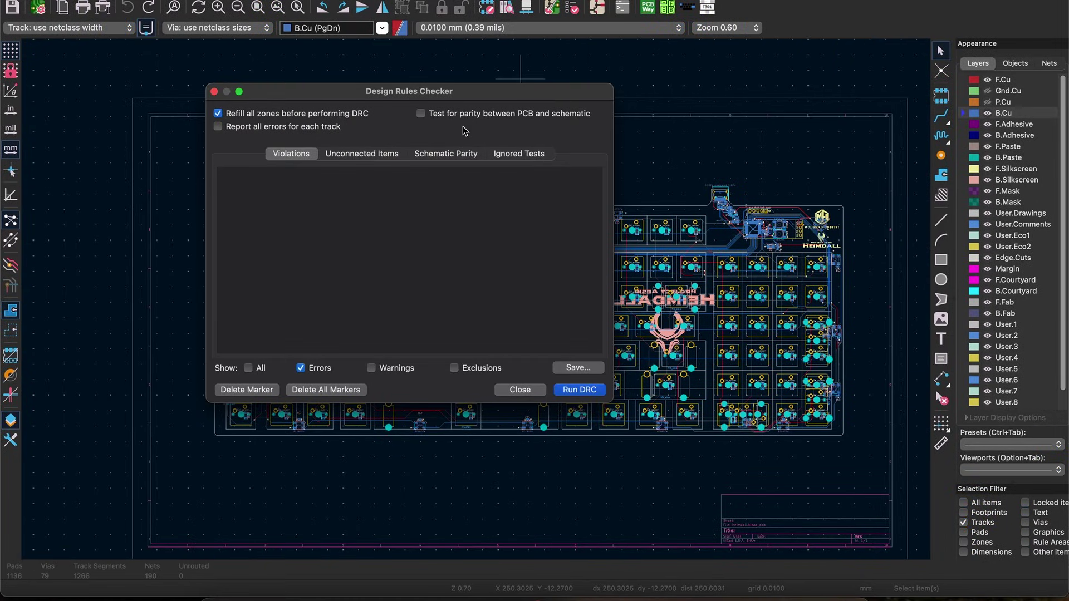
pyautogui.click(587, 393)
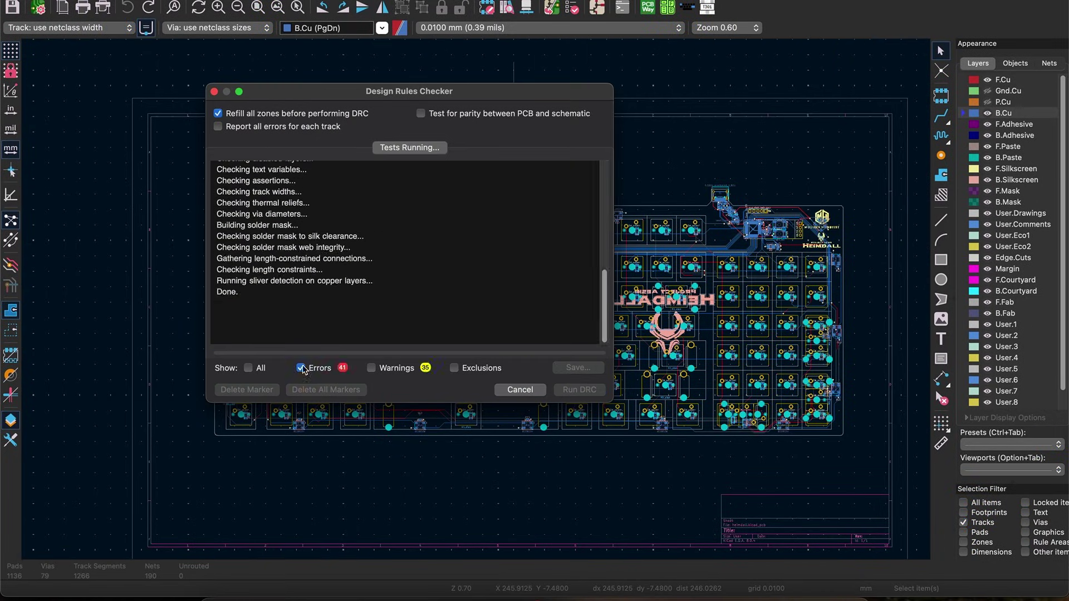
# - Locate the hole clearance violation at MX31 and shift the vertical Row0 track on F.Cu away from its mounting hole
pyautogui.click(306, 199)
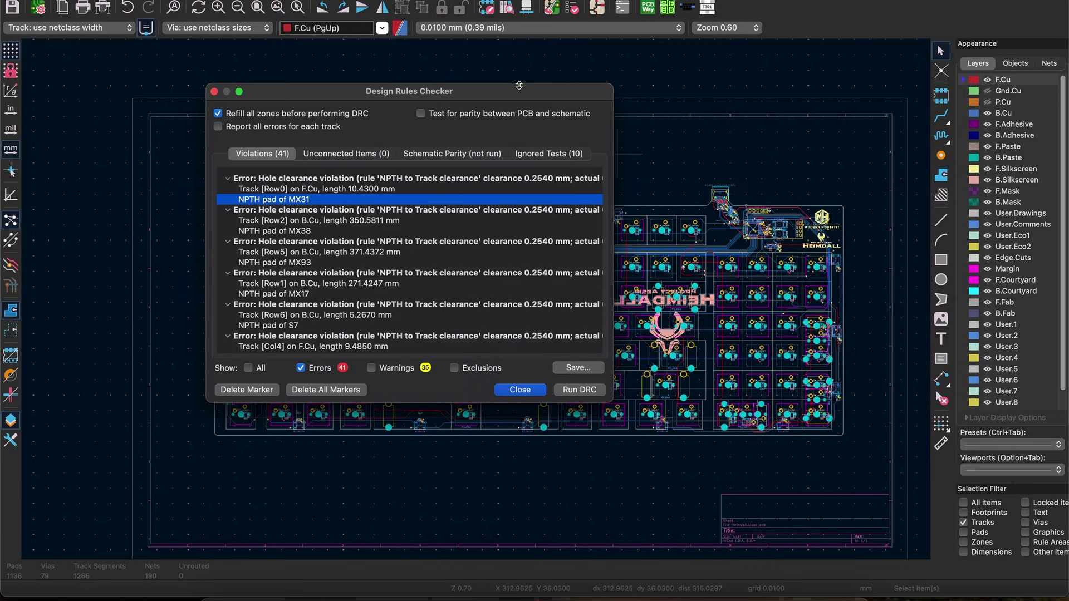
pyautogui.moveTo(519, 85); pyautogui.dragTo(352, 62)
pyautogui.click(151, 166)
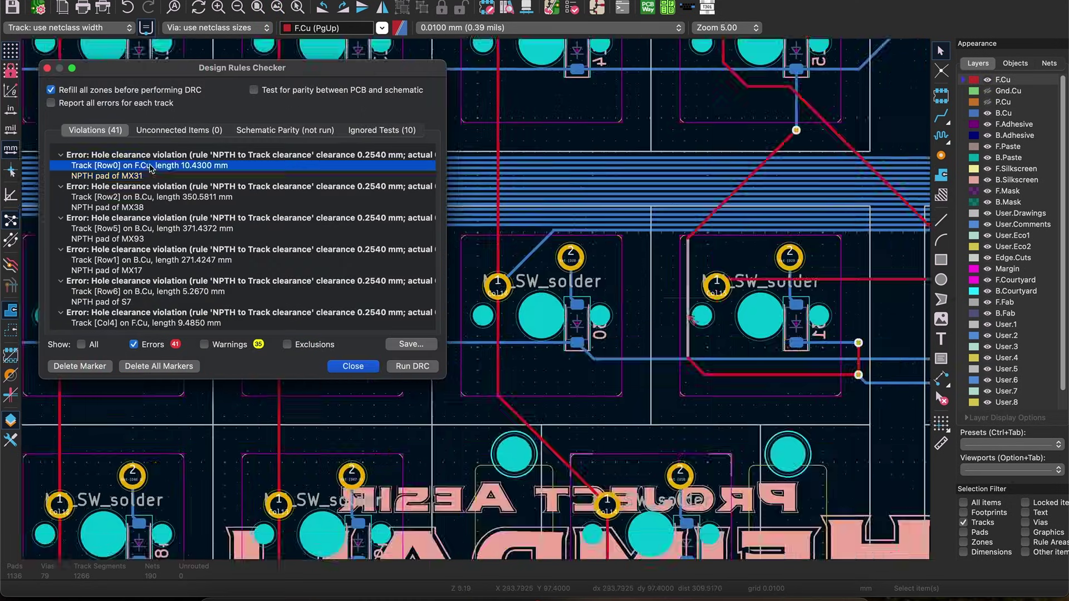
pyautogui.scroll(6, 640, 216)
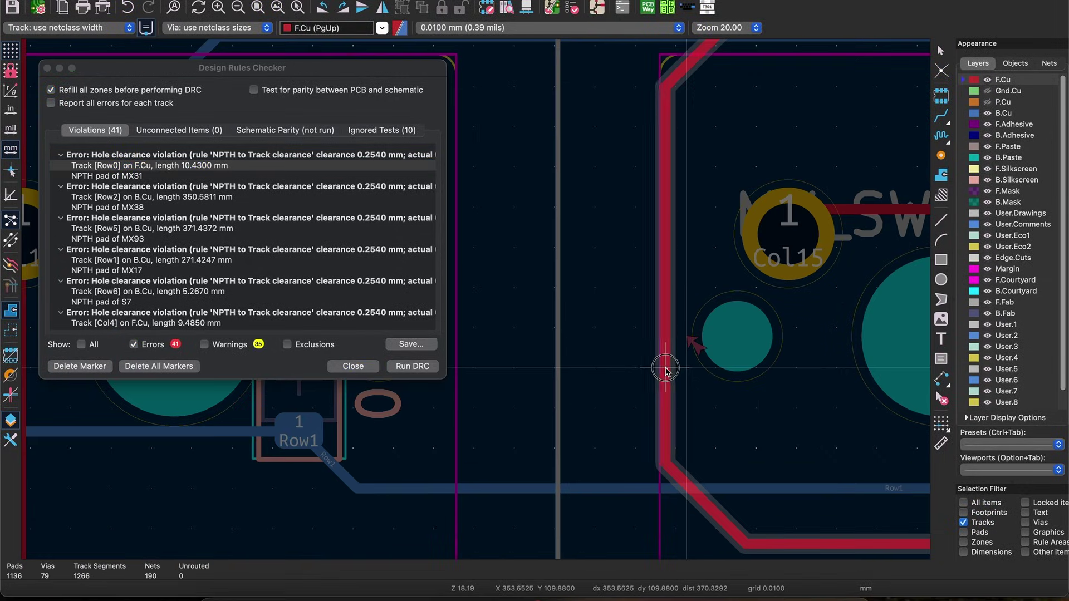
pyautogui.press('Delete')
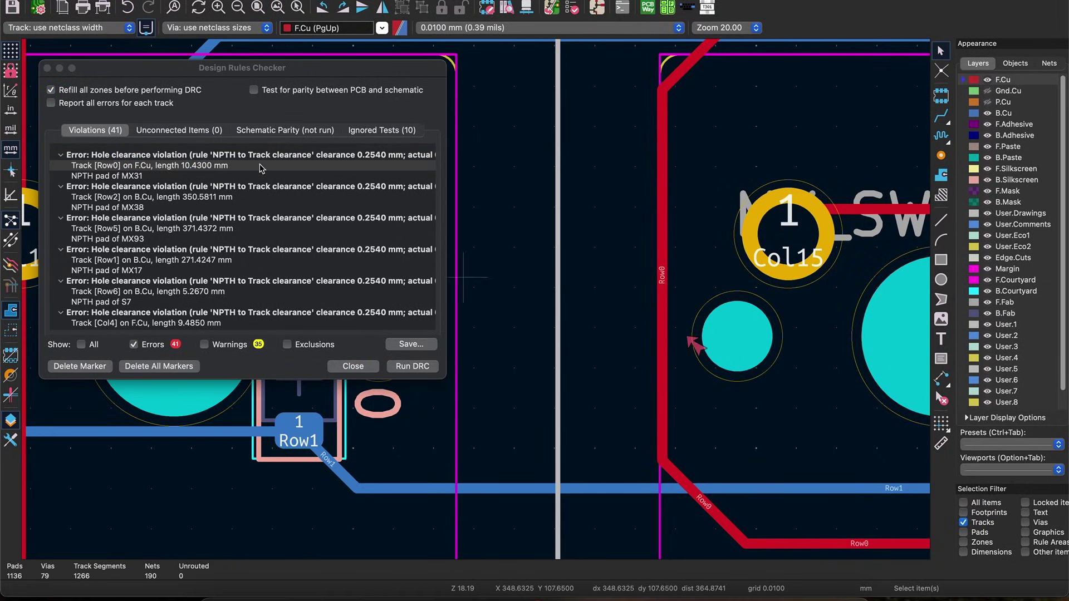
# - Inspect the hole clearance violations at MX93, MX17 and S7 on the board
pyautogui.click(335, 238)
pyautogui.click(310, 255)
pyautogui.click(287, 270)
pyautogui.click(301, 302)
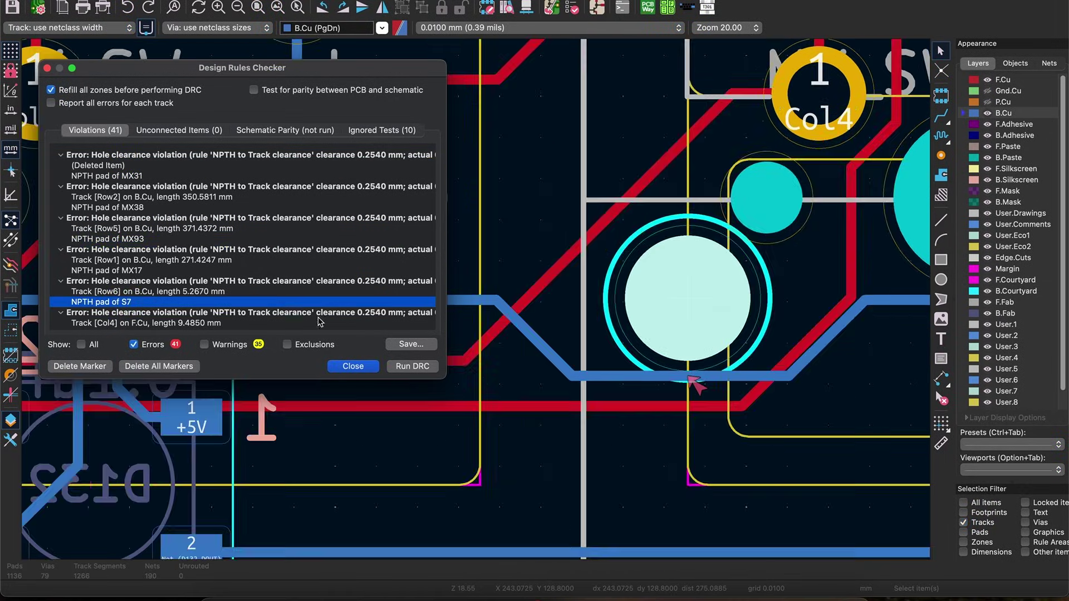
# - Rerun the design rules check and review the whole board beside the results
pyautogui.click(418, 369)
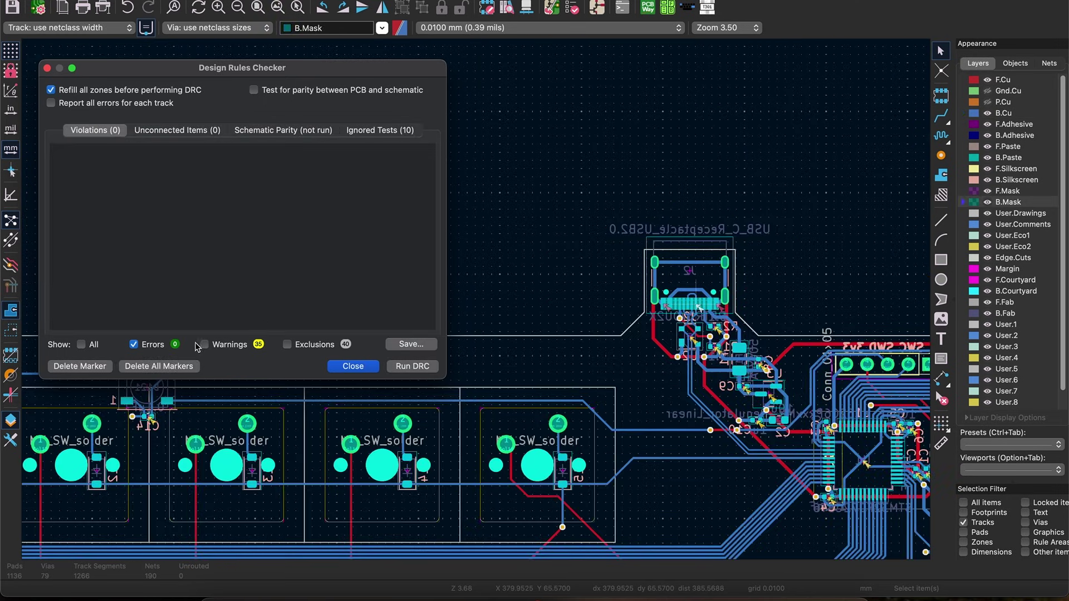
pyautogui.moveTo(258, 67); pyautogui.dragTo(318, 72)
pyautogui.scroll(-5, 535, 240)
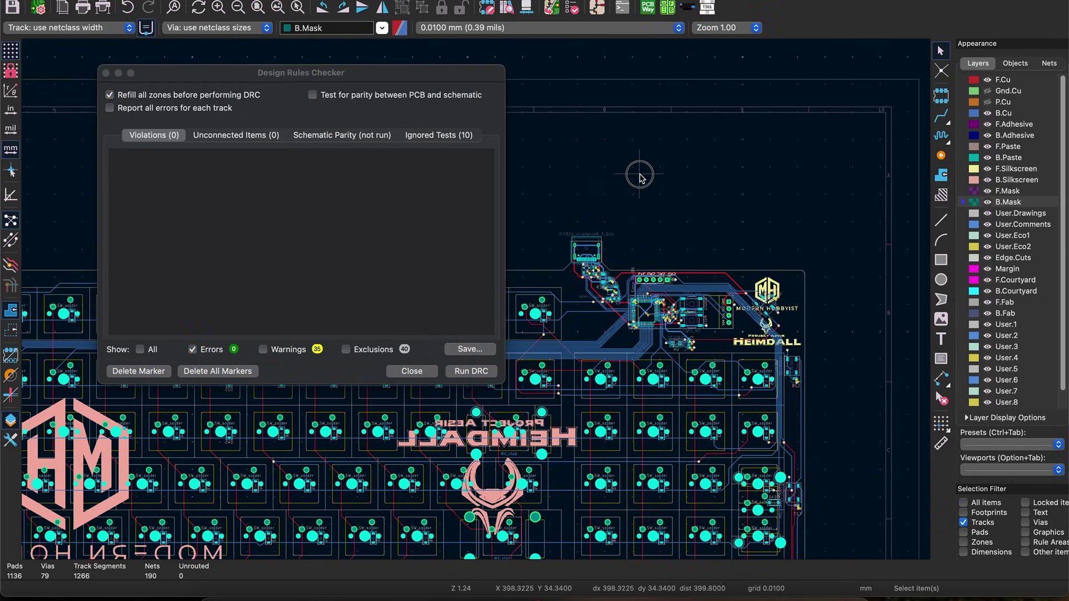
pyautogui.moveTo(592, 203); pyautogui.dragTo(766, 111, button='middle')
pyautogui.scroll(-3, 645, 212)
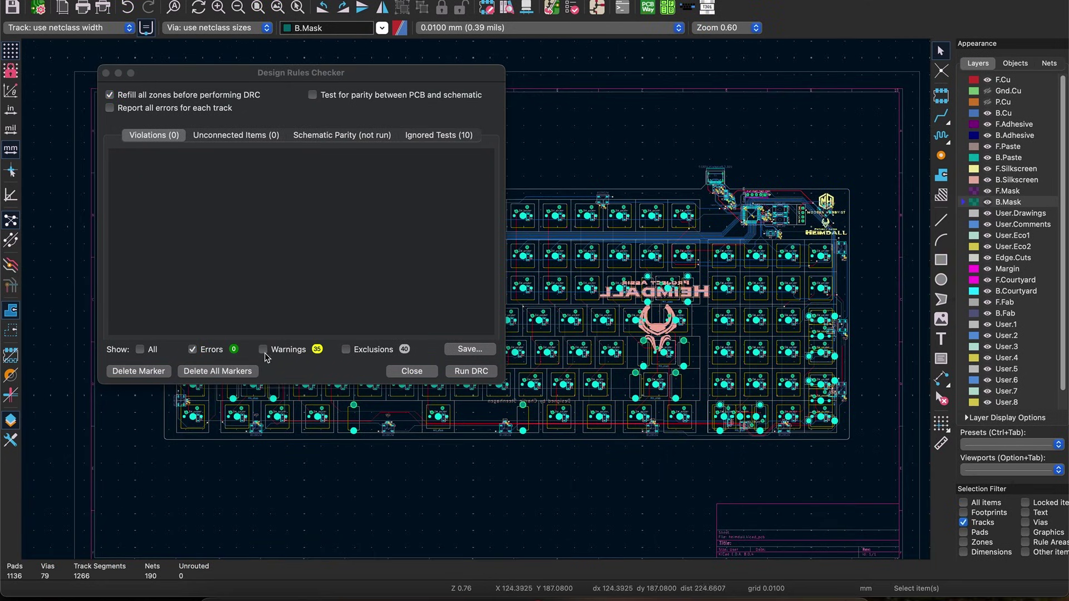
# - Include warnings in the design rules results, locate the first footprint library mismatch on the board, and rerun the check
pyautogui.click(263, 349)
pyautogui.click(208, 162)
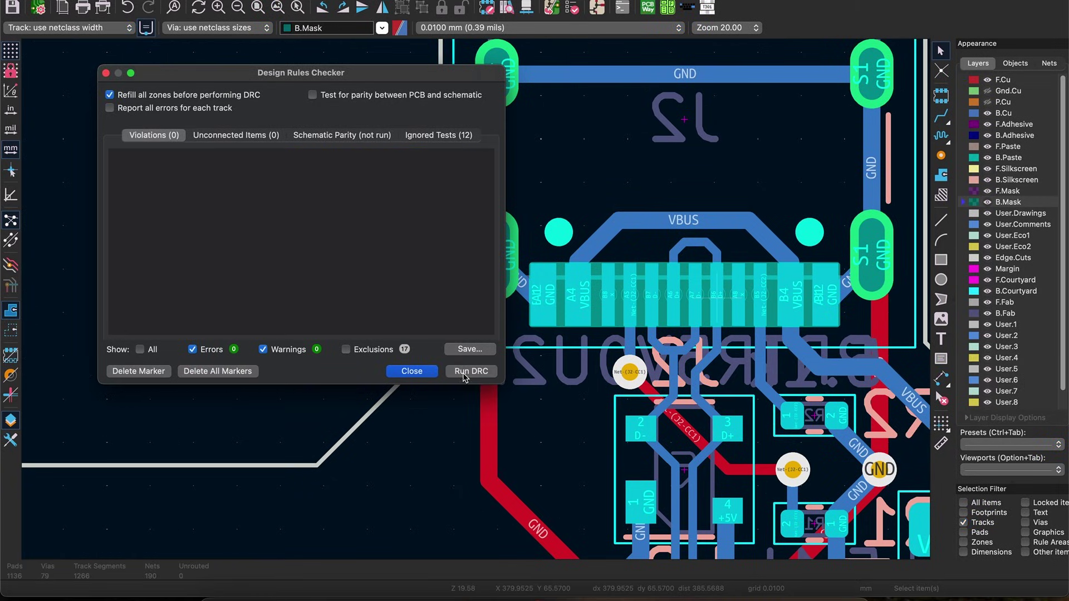
pyautogui.click(464, 374)
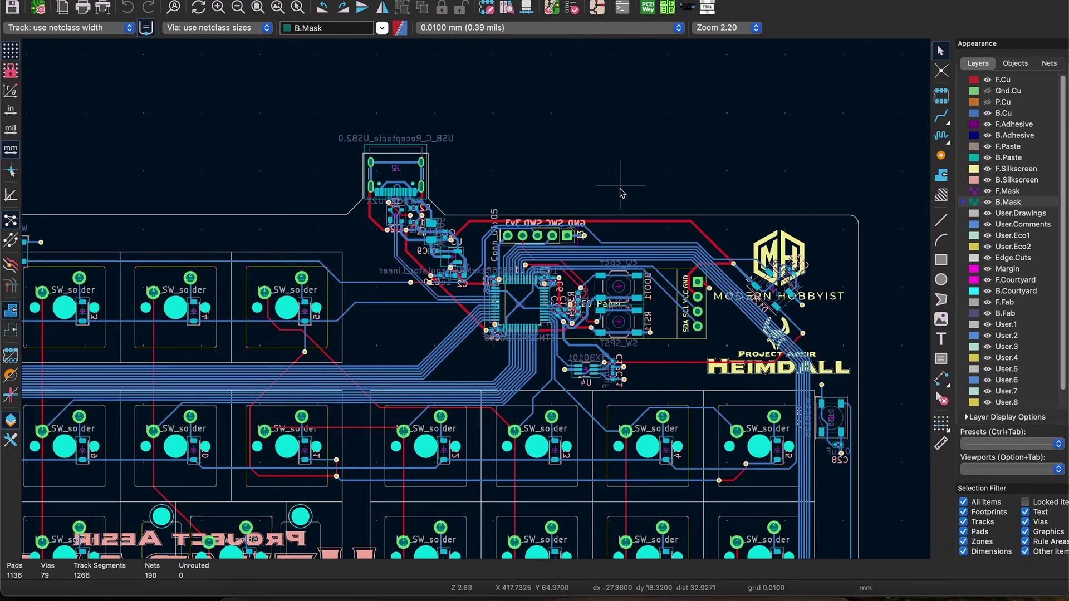
# - Inspect the routing around the USB-C connector and microcontroller, and review the complete Heimdall board layout
pyautogui.scroll(5, 562, 296)
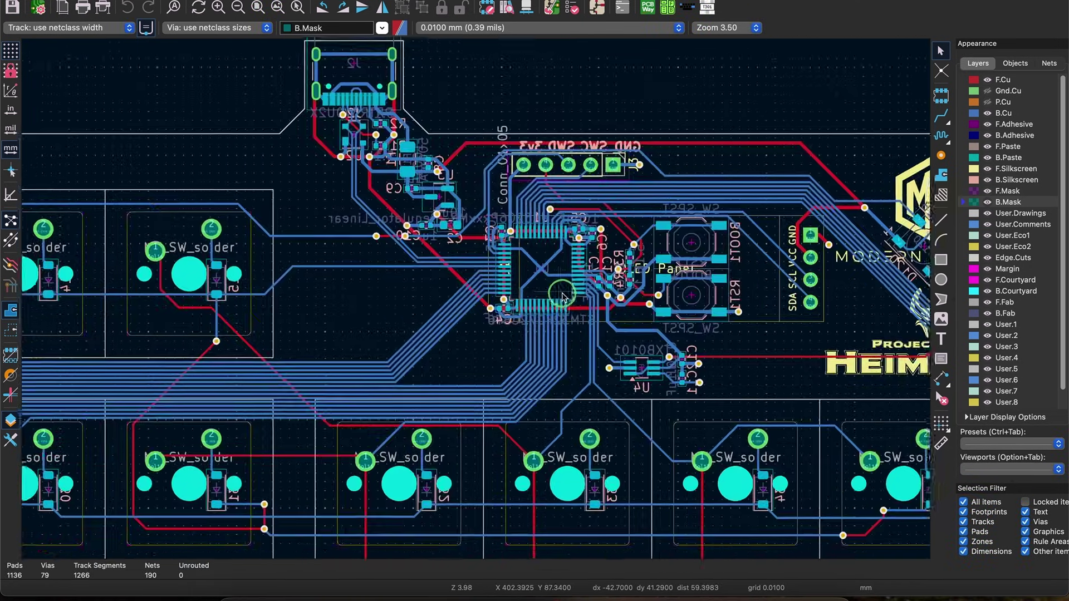
pyautogui.moveTo(563, 296)
pyautogui.mouseDown(button='middle')
pyautogui.moveTo(568, 323)
pyautogui.moveTo(406, 323)
pyautogui.moveTo(301, 202)
pyautogui.moveTo(560, 289)
pyautogui.mouseUp(button='middle')
pyautogui.scroll(-5, 560, 290)
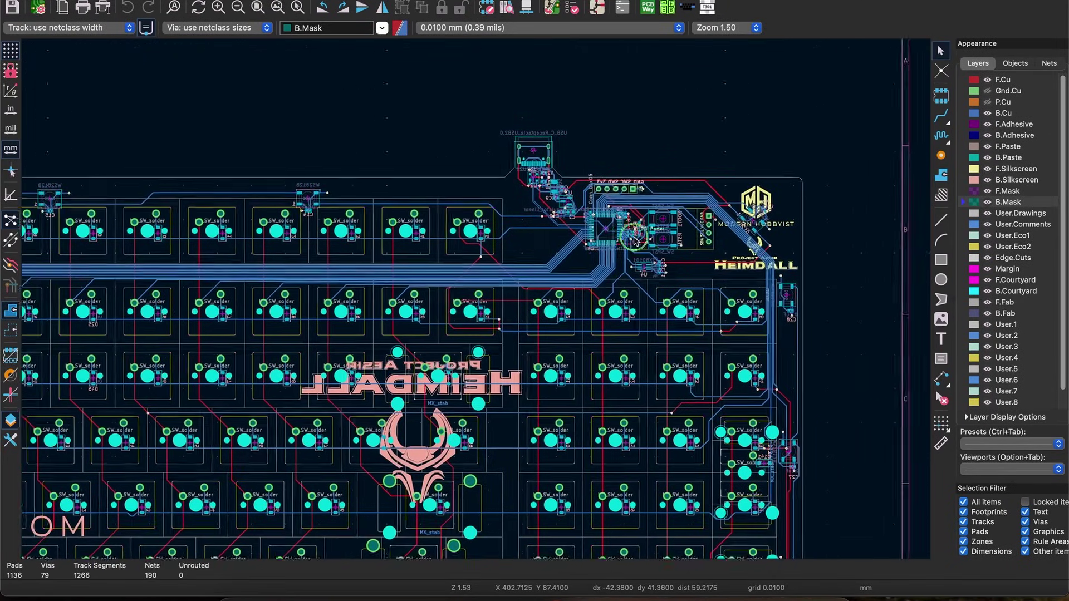
pyautogui.moveTo(635, 241); pyautogui.dragTo(749, 246, button='middle')
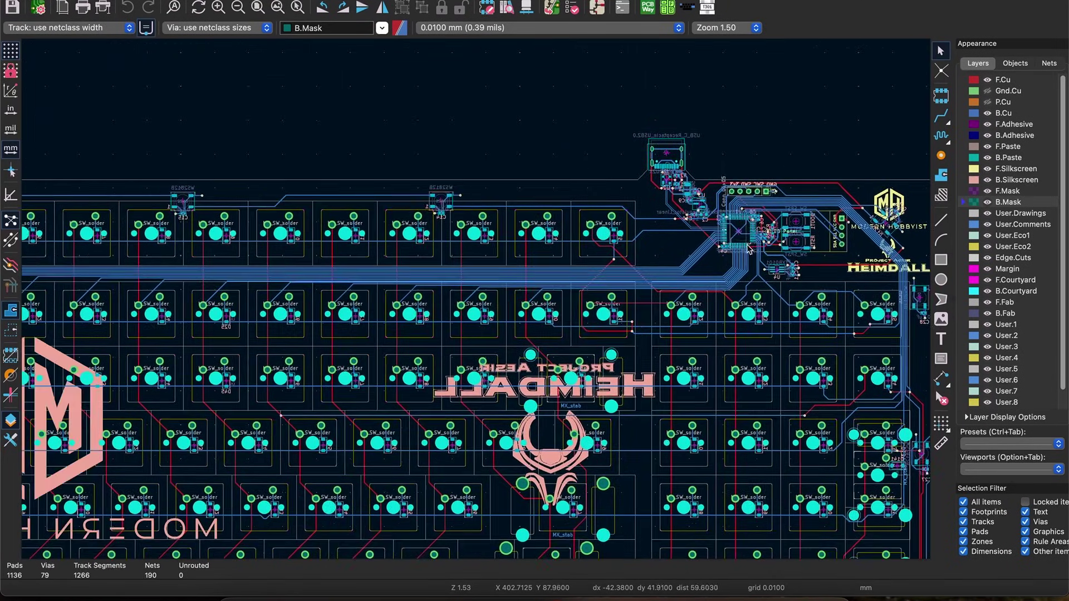
pyautogui.scroll(-2, 749, 249)
pyautogui.moveTo(511, 208); pyautogui.dragTo(526, 161, button='middle')
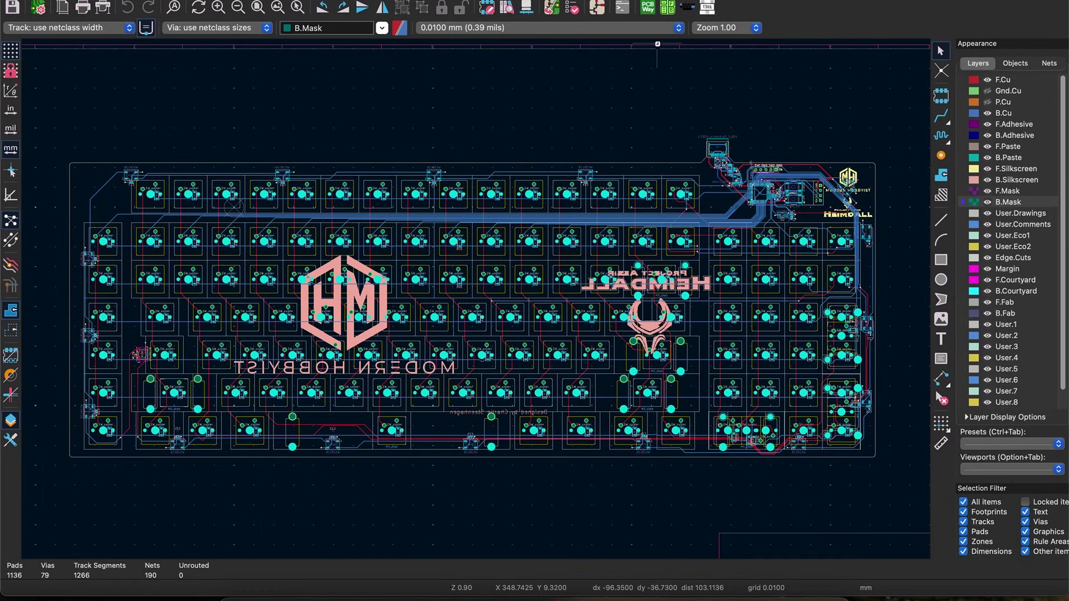
# - Open the board in the 3D viewer and examine the model from several angles
pyautogui.hotkey('alt', '3')
pyautogui.moveTo(680, 219); pyautogui.dragTo(276, 272)
pyautogui.scroll(8, 277, 272)
pyautogui.scroll(-10, 272, 269)
pyautogui.moveTo(258, 238); pyautogui.dragTo(482, 310, button='middle')
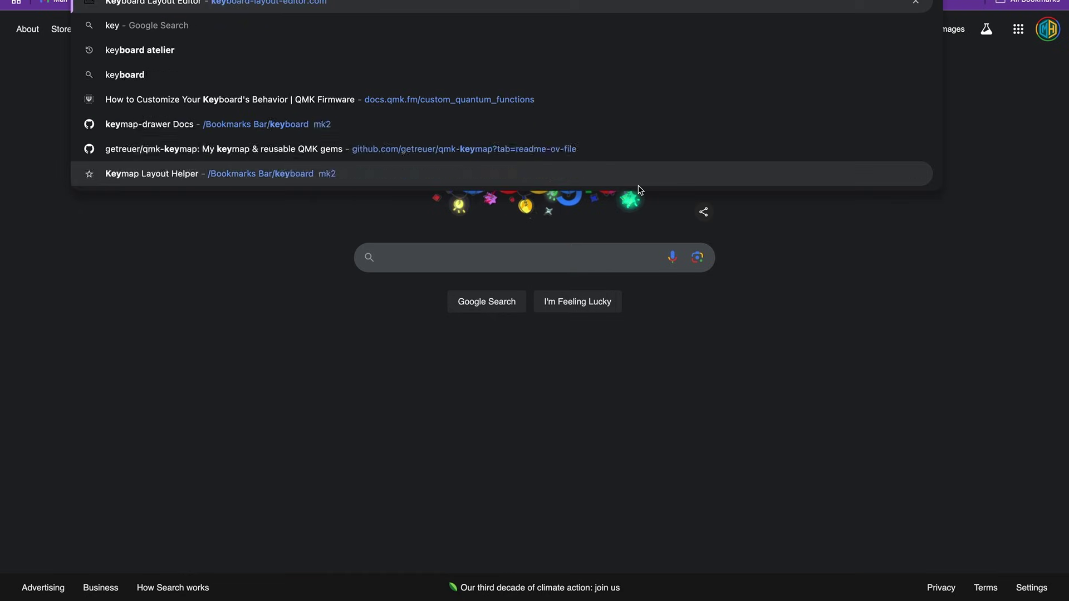
# - Switch to the browser, search for keyboard atelier, and open the Keyboard Atelier site's Discord community
pyautogui.write('board atelier')
pyautogui.press('Return')
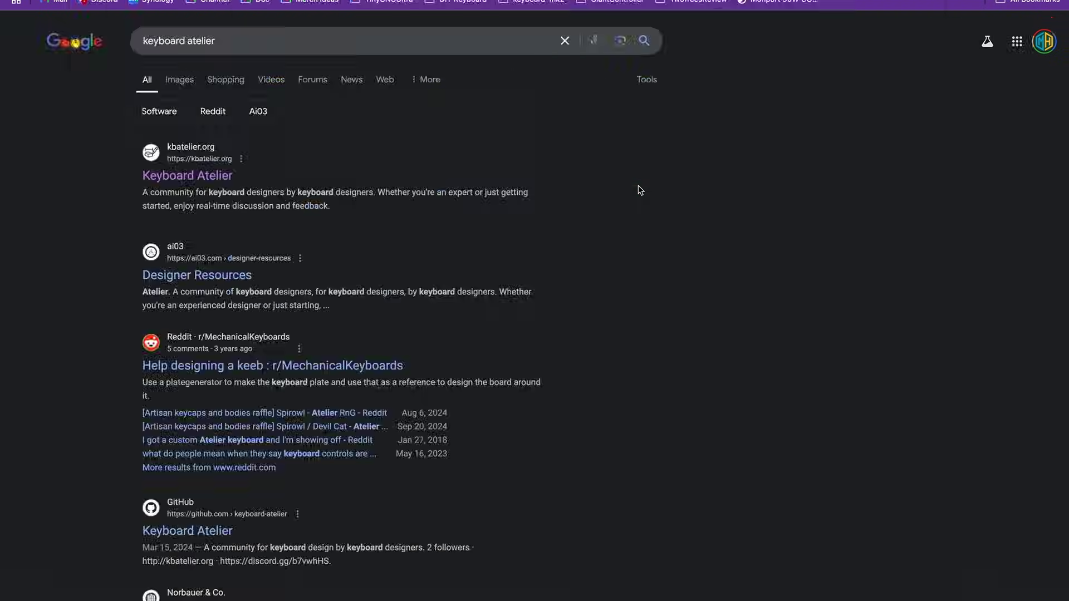
pyautogui.click(205, 177)
pyautogui.scroll(-3, 305, 326)
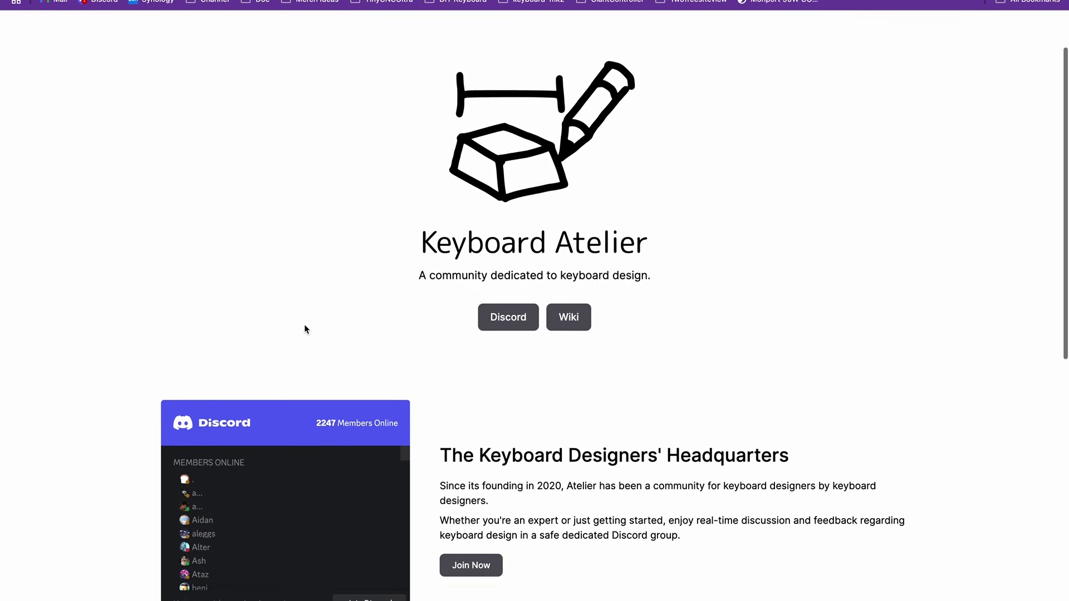
pyautogui.scroll(3, 304, 327)
pyautogui.click(512, 386)
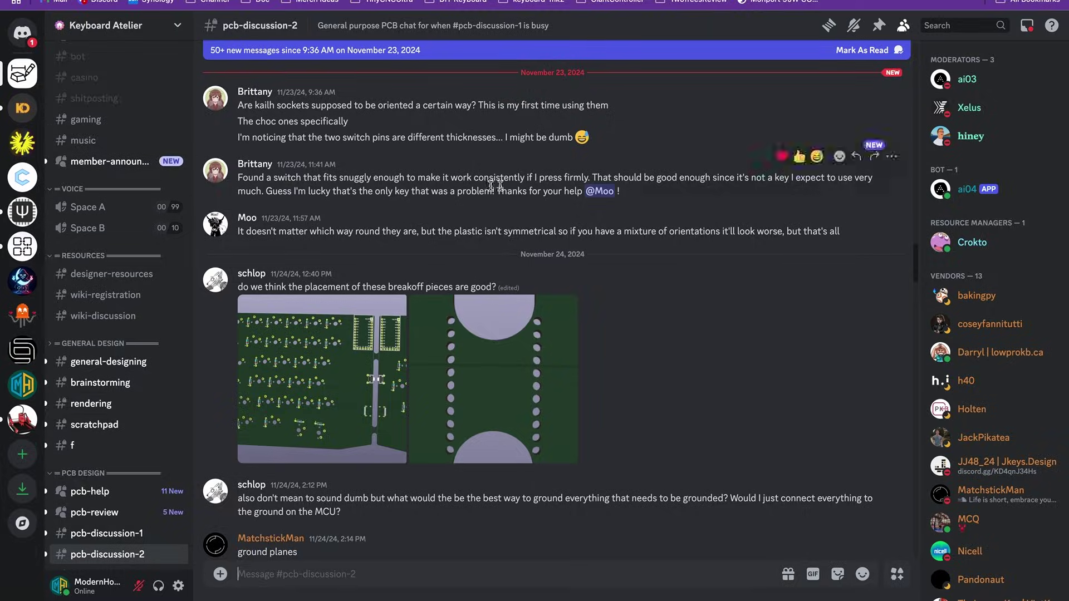
# - Open the Final PCB Review post in the pcb-review channel of the Keyboard Atelier Discord
pyautogui.scroll(-1, 104, 399)
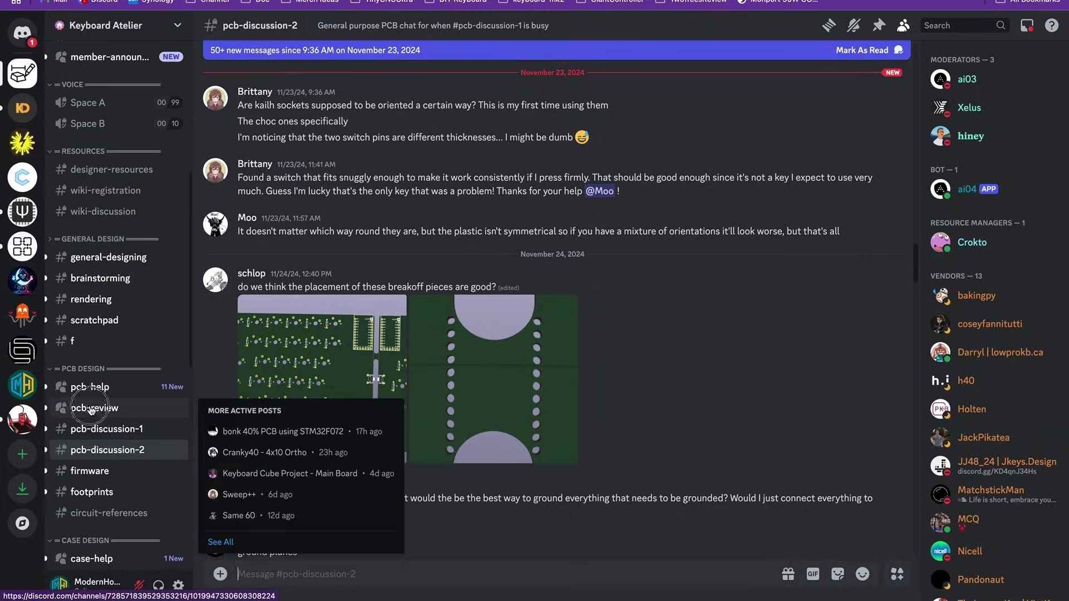
pyautogui.click(108, 408)
pyautogui.scroll(-20, 402, 383)
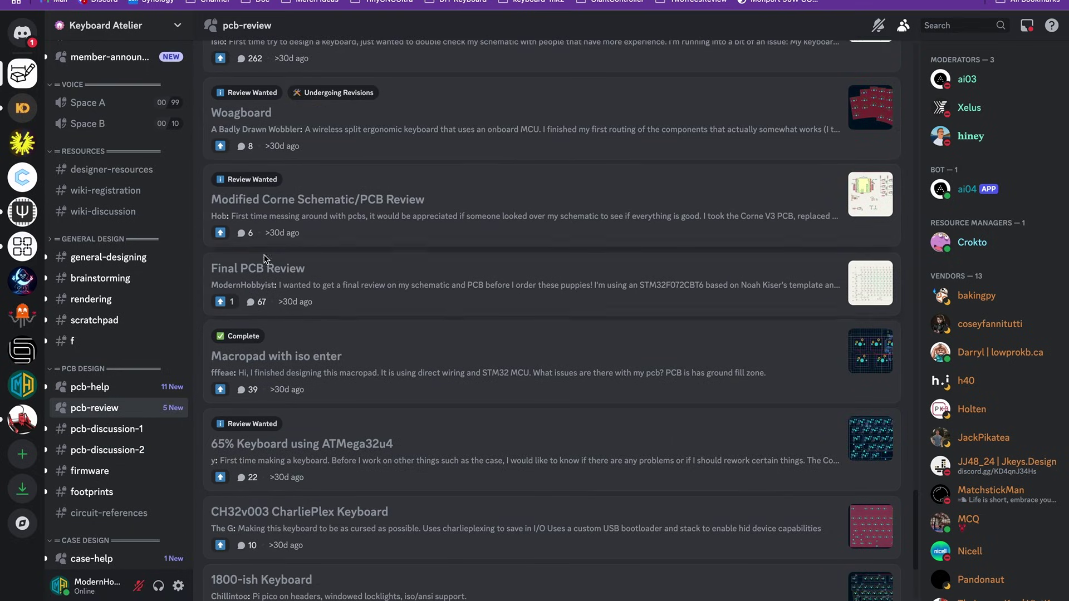
pyautogui.click(301, 272)
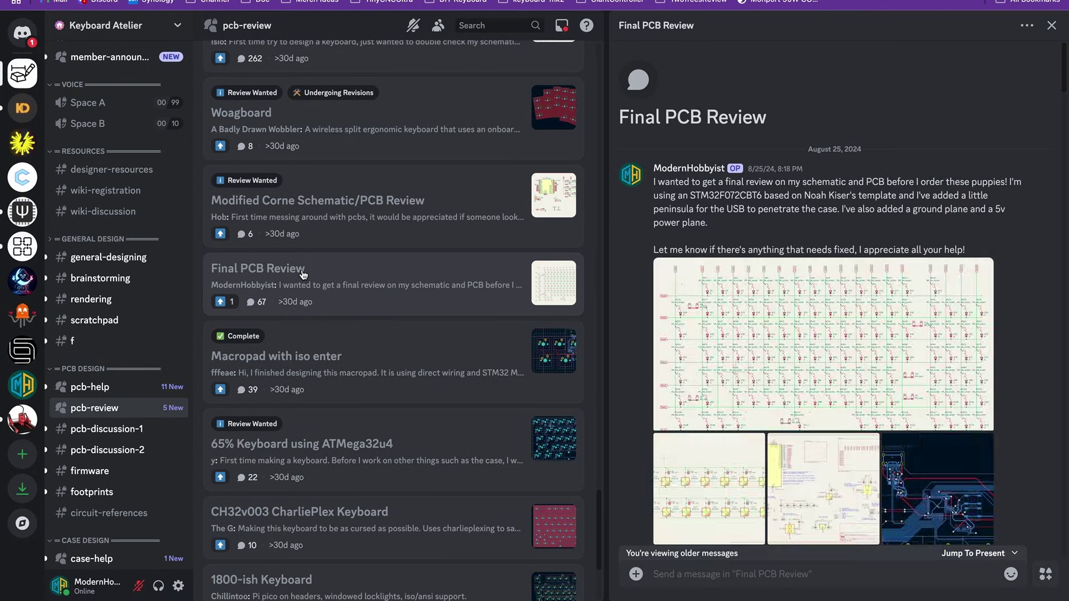
# - Read through the Final PCB Review thread for feedback on the matrix pins, layout options and reset header
pyautogui.scroll(-10, 835, 322)
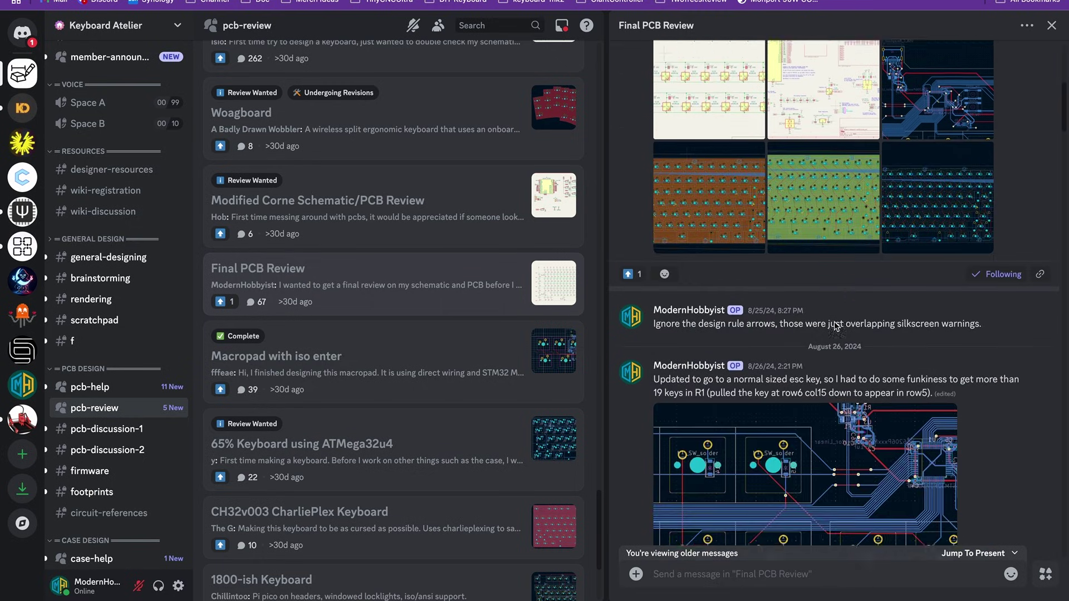
pyautogui.scroll(-10, 834, 326)
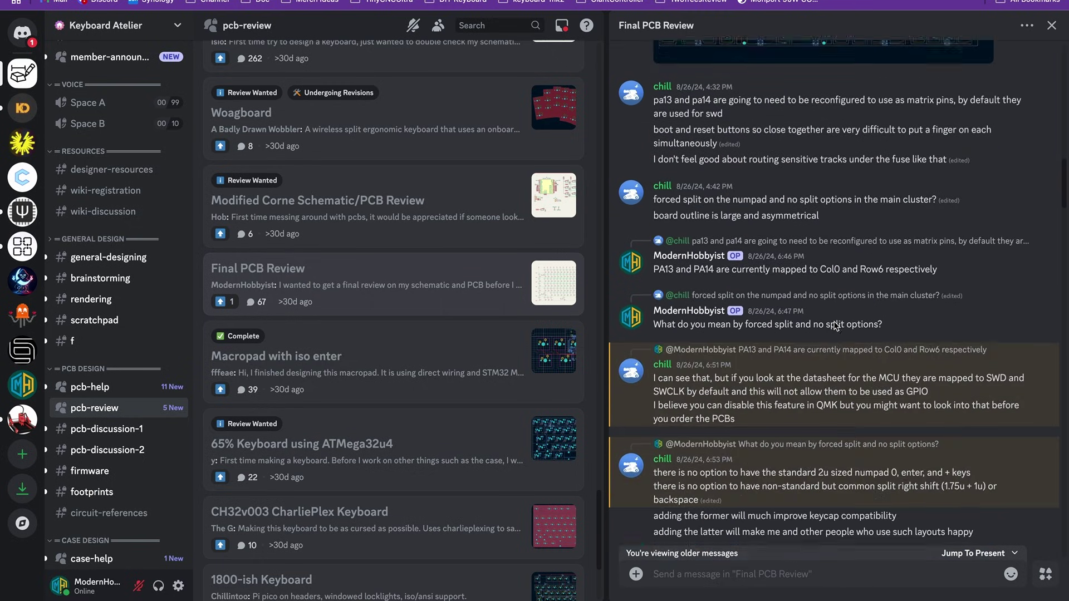
pyautogui.scroll(-15, 834, 326)
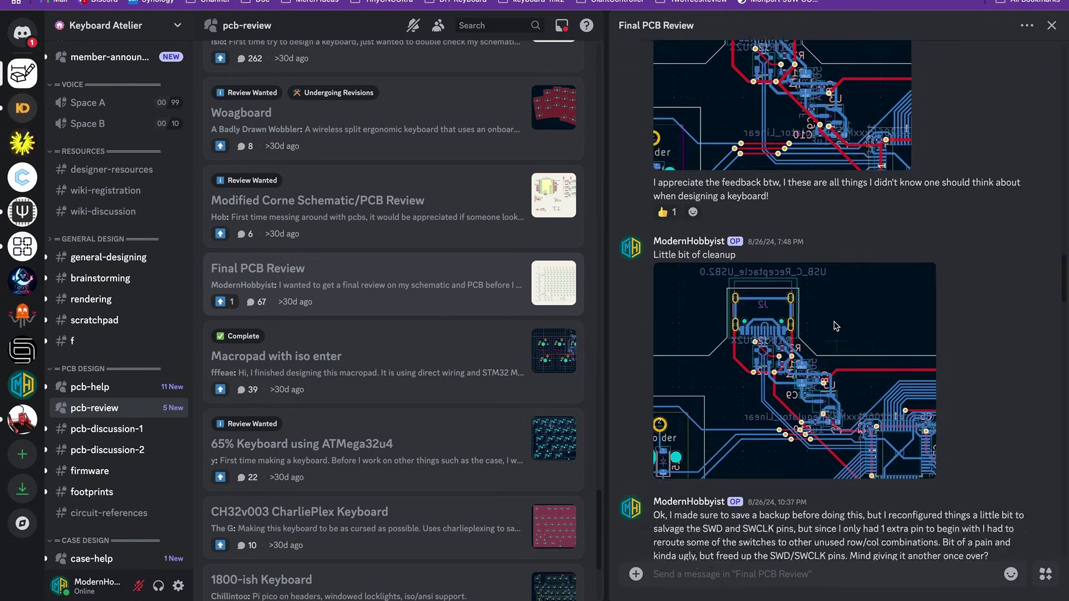
pyautogui.scroll(-15, 835, 326)
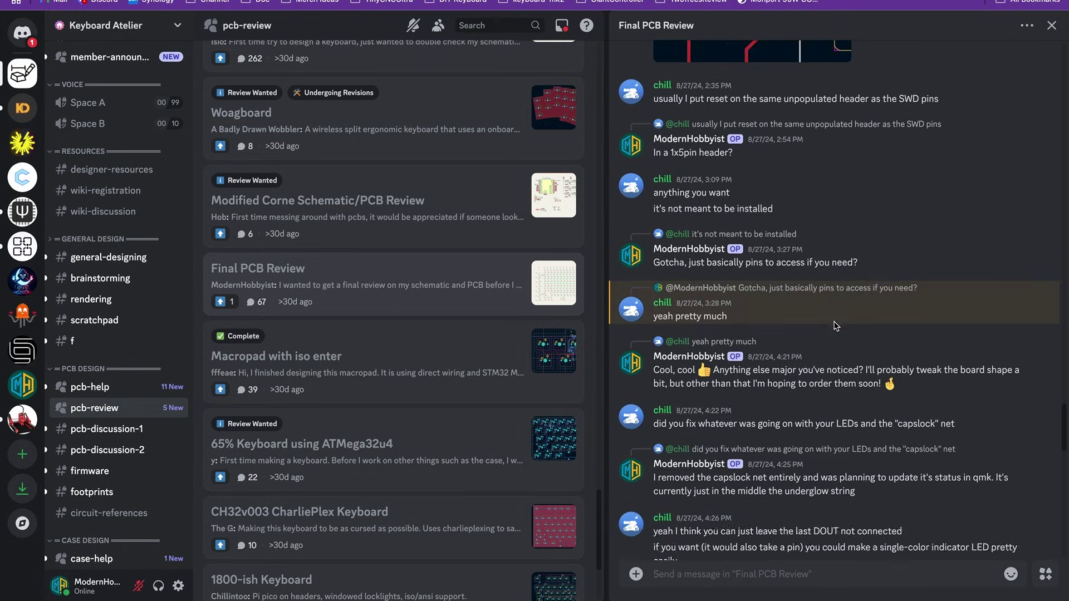
pyautogui.scroll(-15, 834, 325)
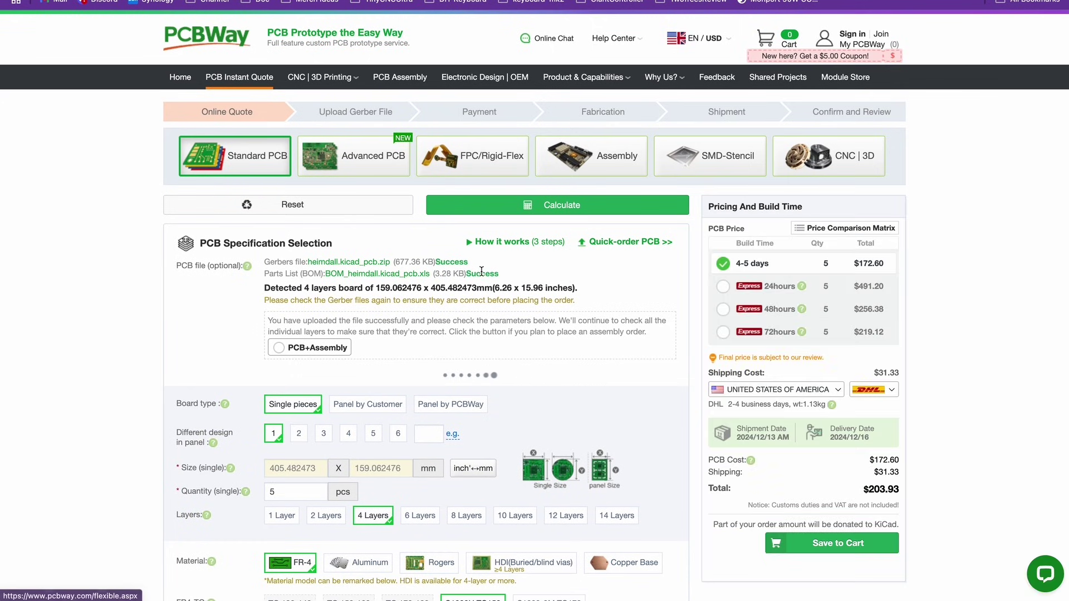
# - Review the PCBWay quote's uploaded files, board size, layers, material, thickness, solder mask, silkscreen, surface finish and copper options
pyautogui.scroll(-2, 483, 273)
pyautogui.scroll(-2, 481, 271)
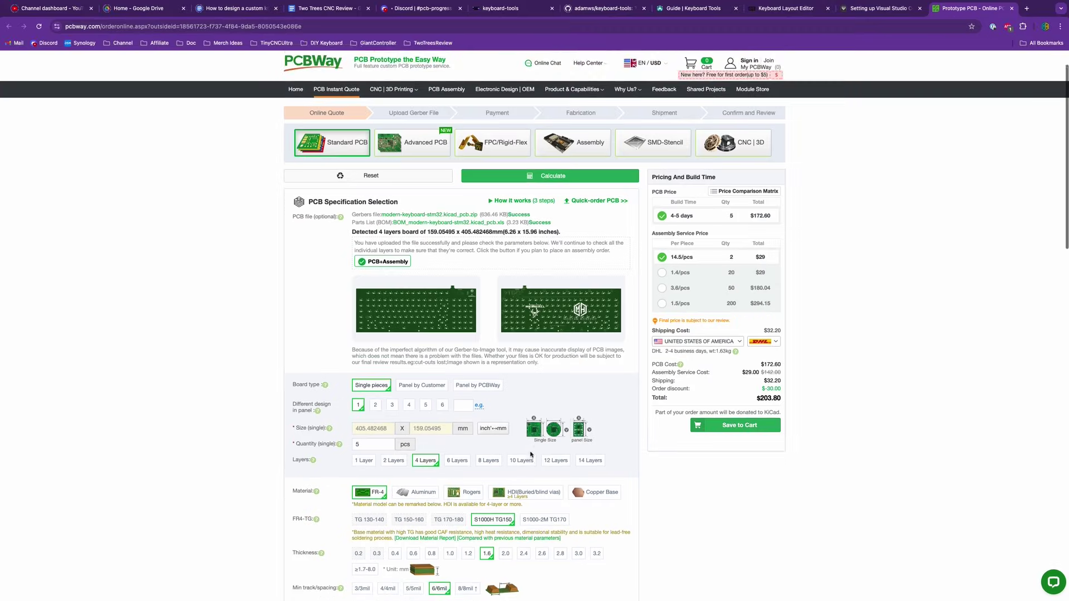
pyautogui.scroll(-2, 531, 455)
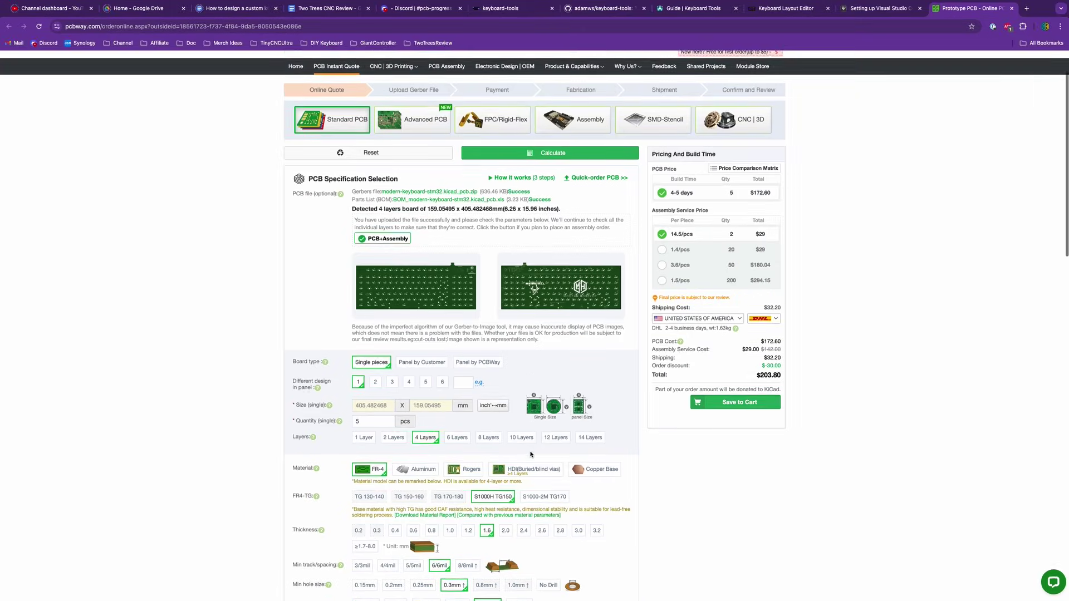
pyautogui.scroll(-2, 532, 455)
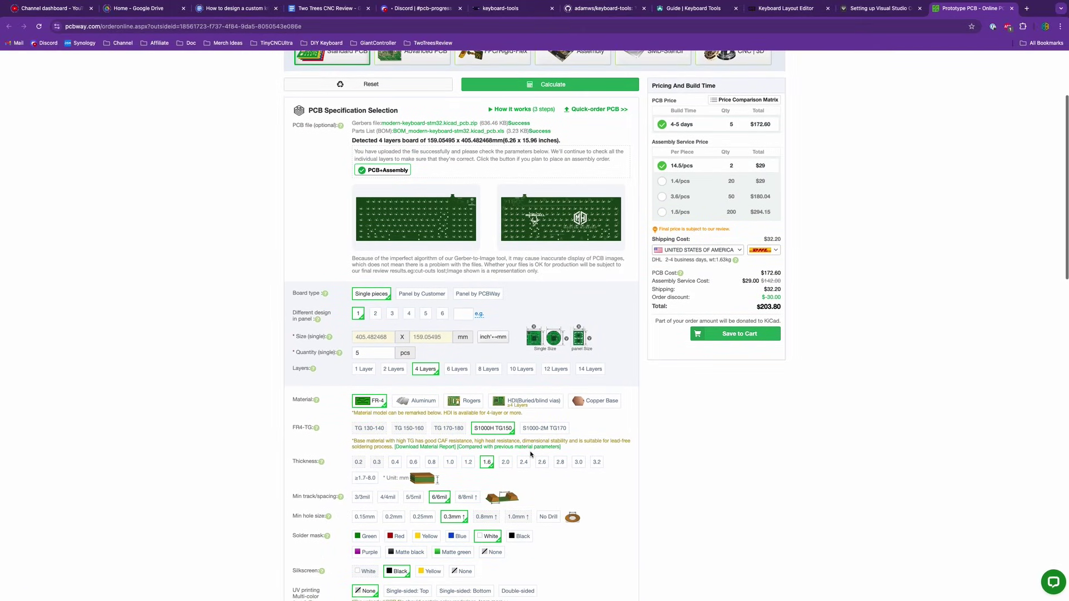
pyautogui.scroll(-2, 531, 455)
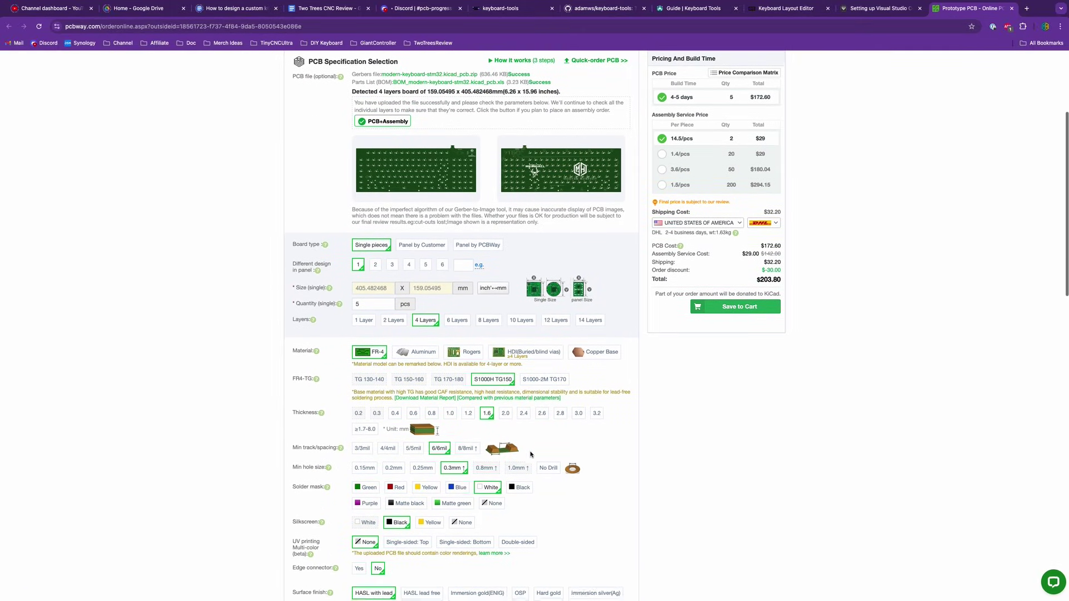
pyautogui.scroll(-2, 531, 455)
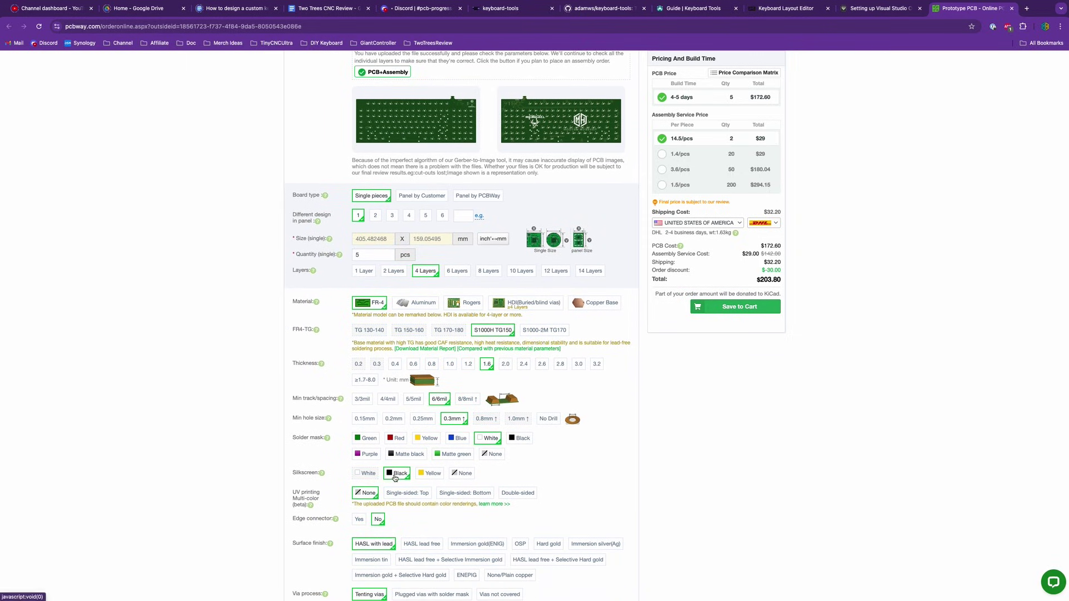
pyautogui.scroll(-1, 395, 478)
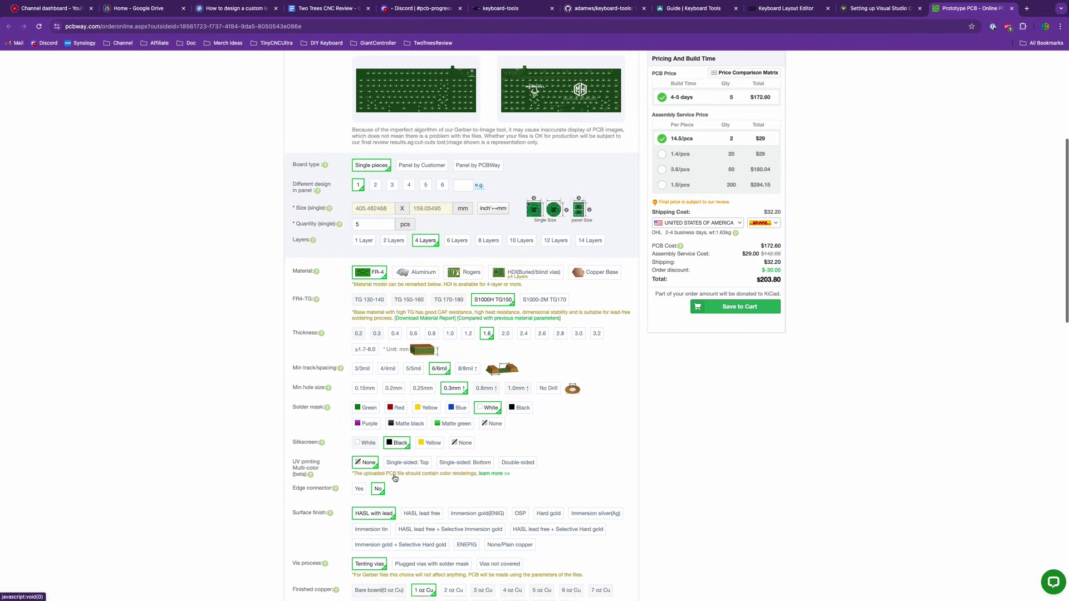
pyautogui.scroll(-8, 395, 477)
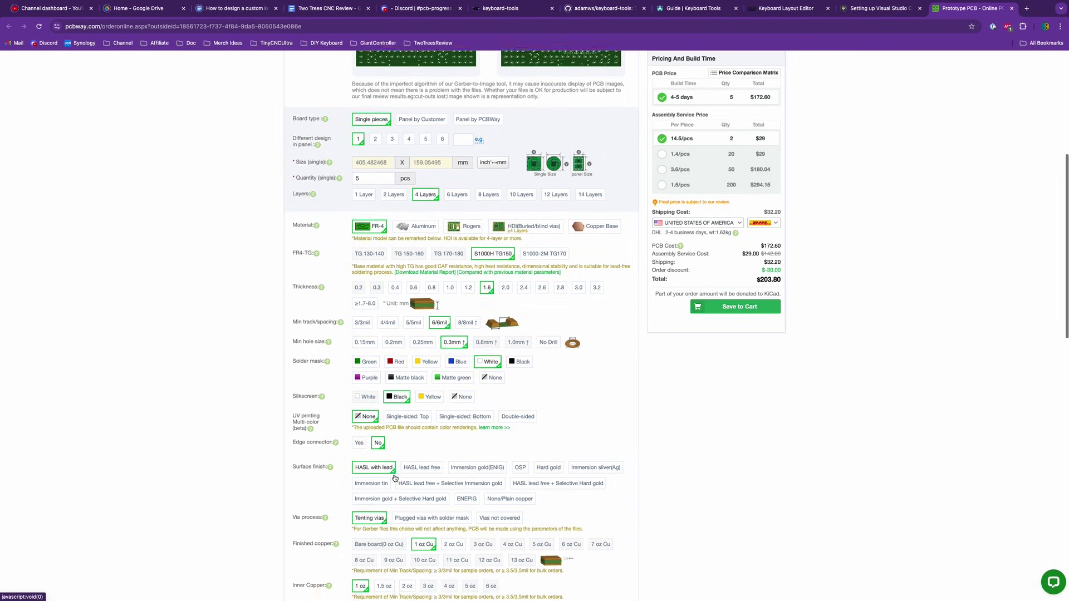
# - Save the quoted keyboard PCB with assembly to the PCBWay cart
pyautogui.scroll(15, 394, 475)
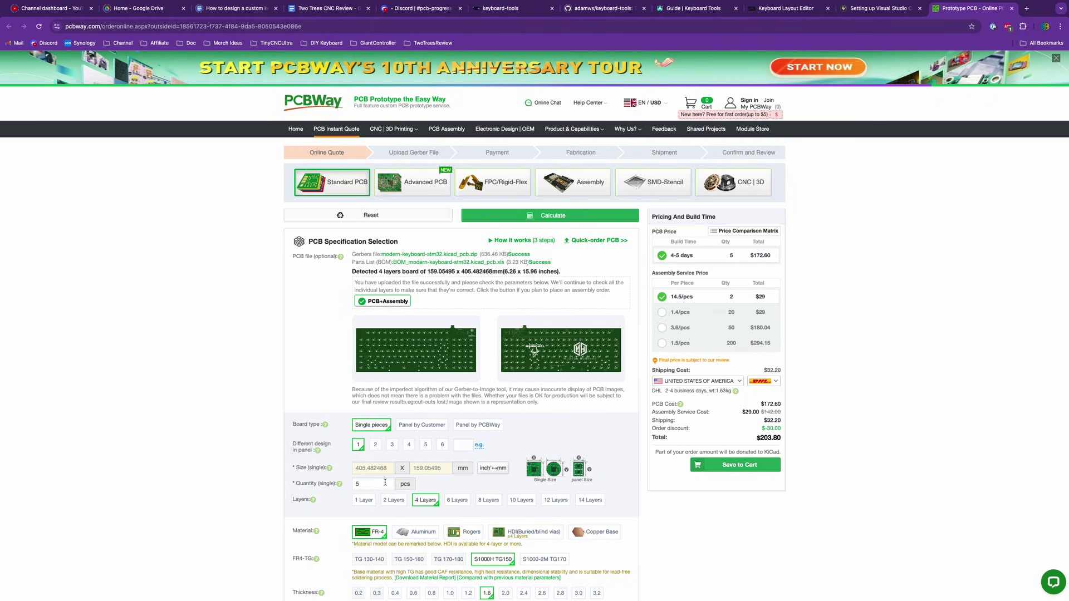
pyautogui.click(748, 466)
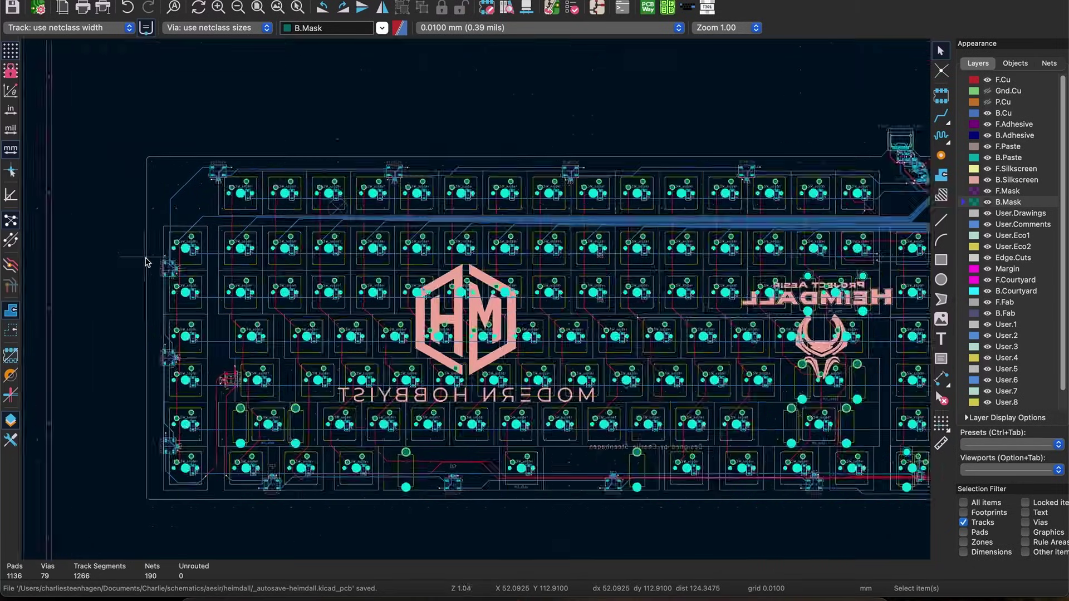
# - Back in KiCad, try to move the vertical Edge.Cuts segment on the board's left edge inward
pyautogui.scroll(2, 147, 262)
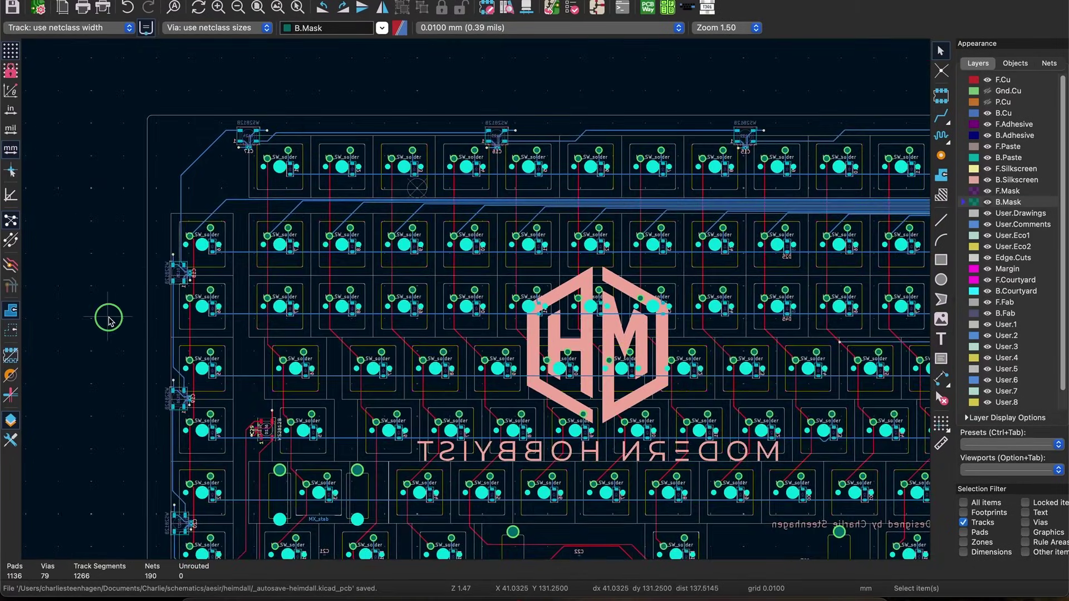
pyautogui.moveTo(109, 320); pyautogui.dragTo(127, 221, button='middle')
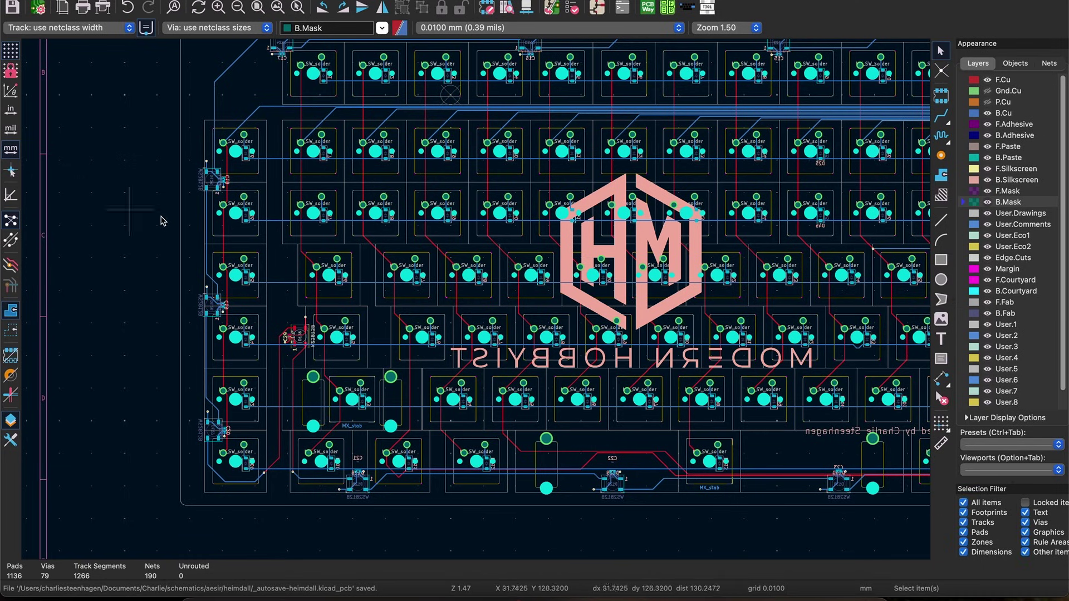
pyautogui.click(183, 223)
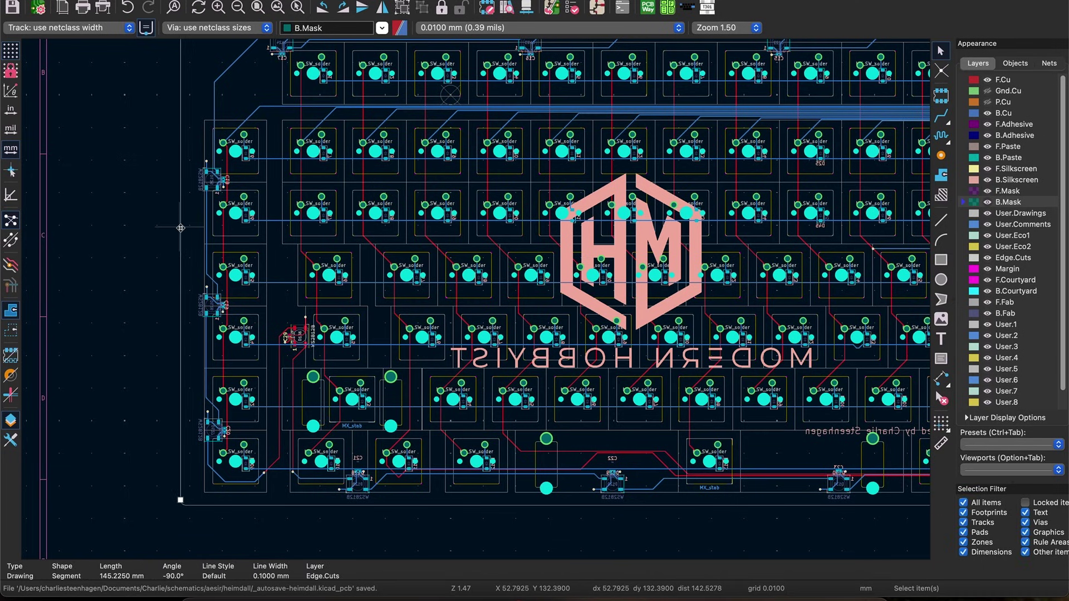
pyautogui.press('m')
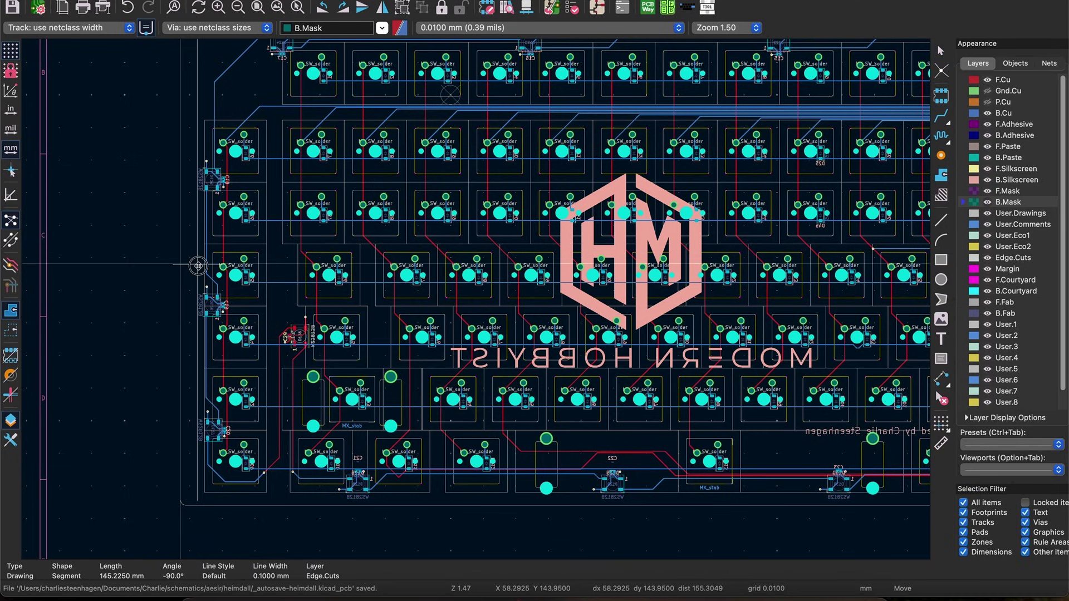
pyautogui.press('Escape')
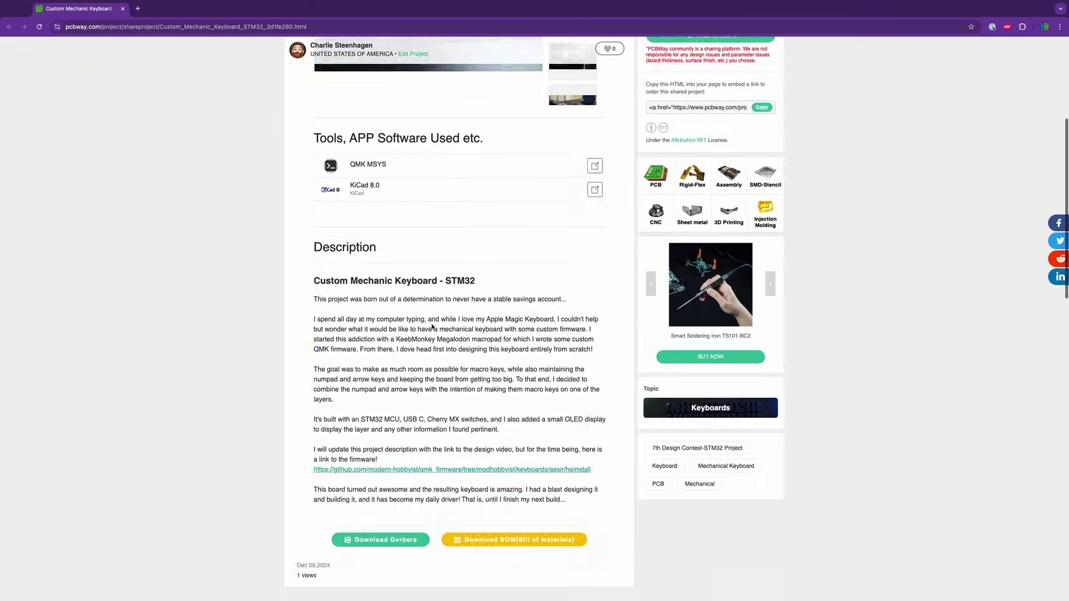
pyautogui.scroll(-5, 432, 324)
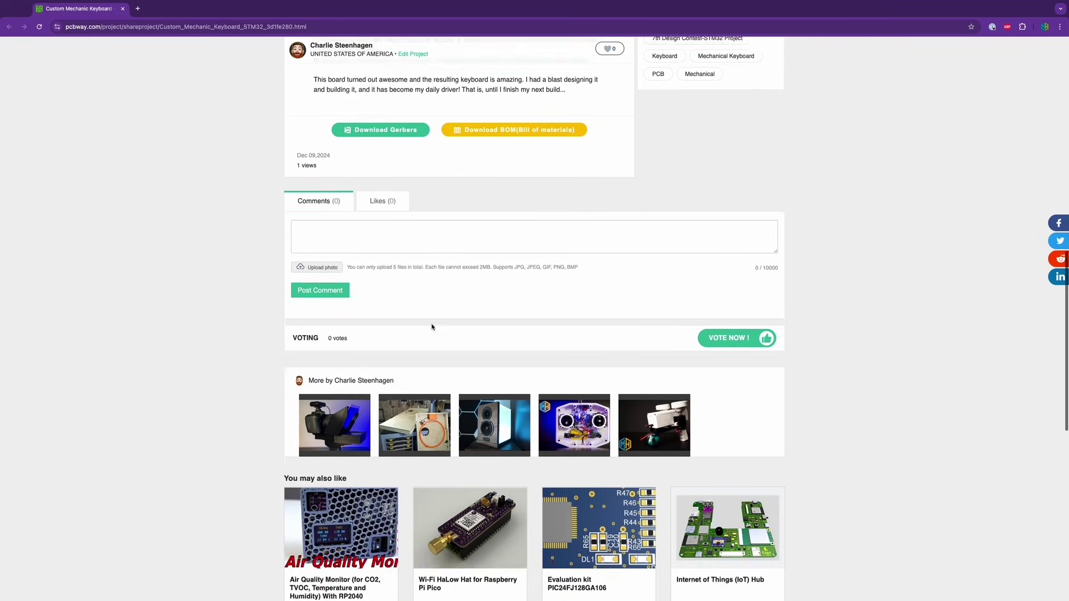